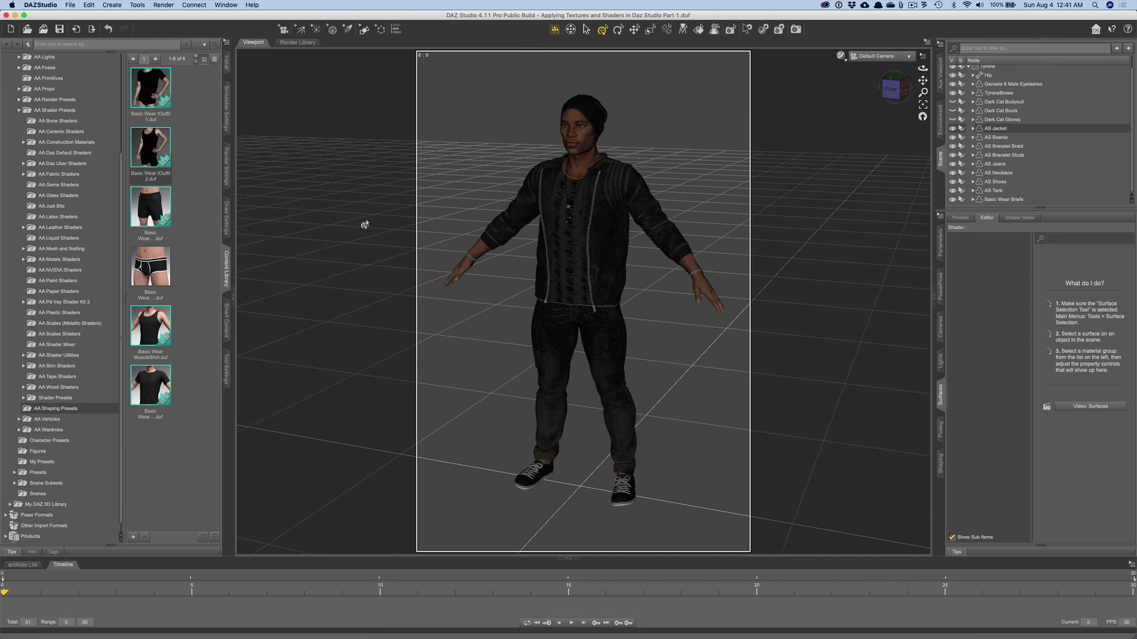
Switch to Safari to view the Tyrone for Darius 8 product page, and return to DAZ Studio.
{"action": "left_click", "coordinate": [93, 152]}
{"action": "mouse_move", "coordinate": [130, 164]}
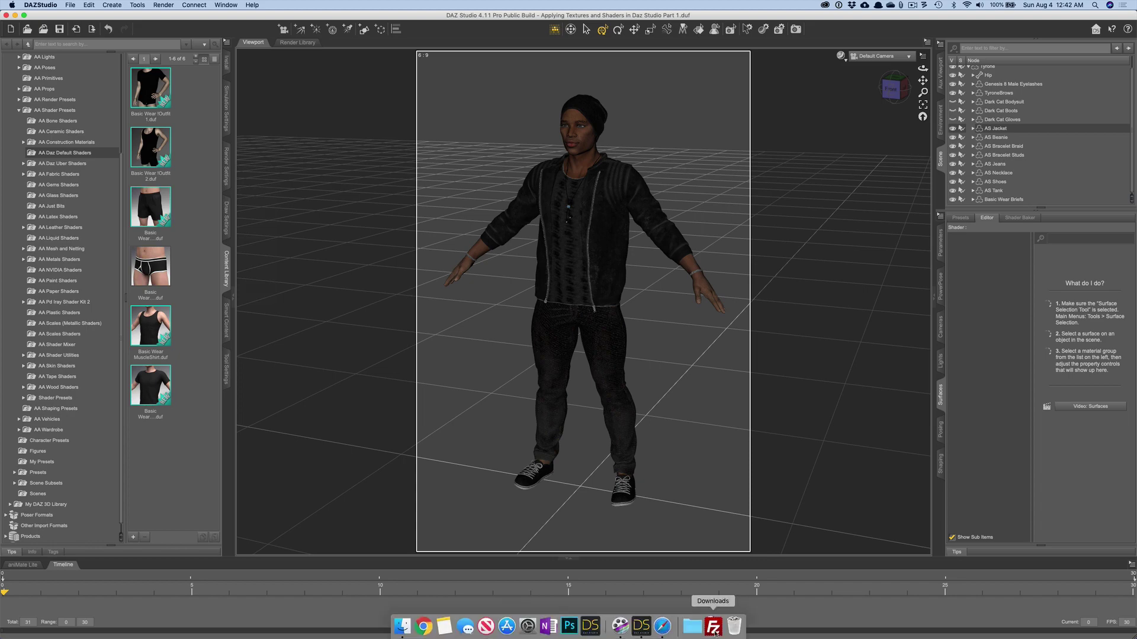
{"action": "key", "text": "ctrl+Up"}
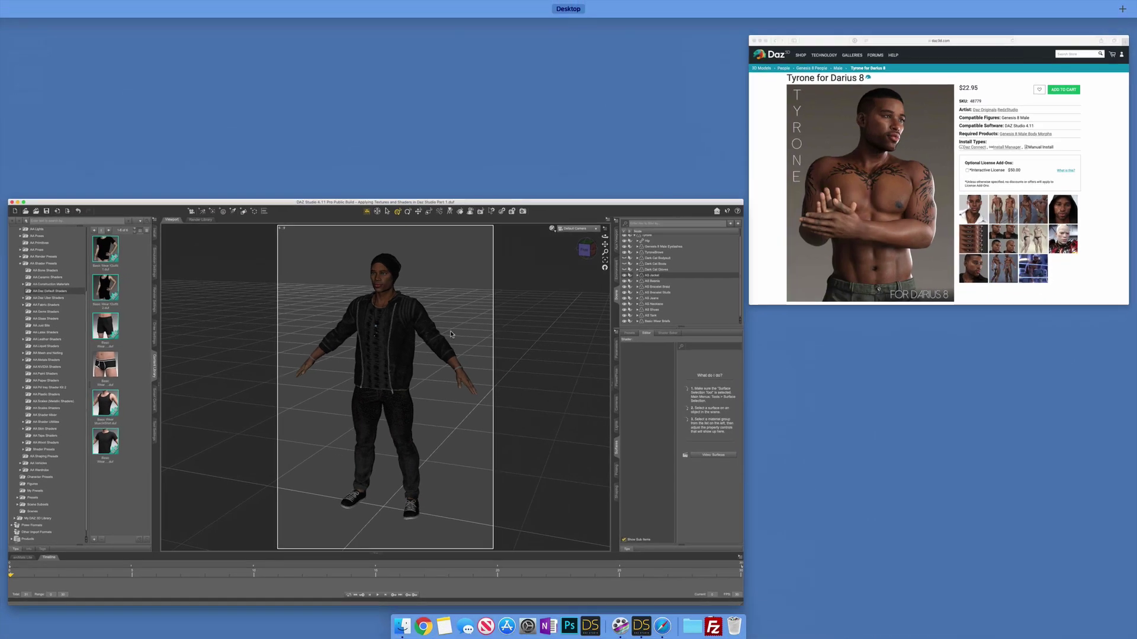
{"action": "left_click", "coordinate": [755, 173]}
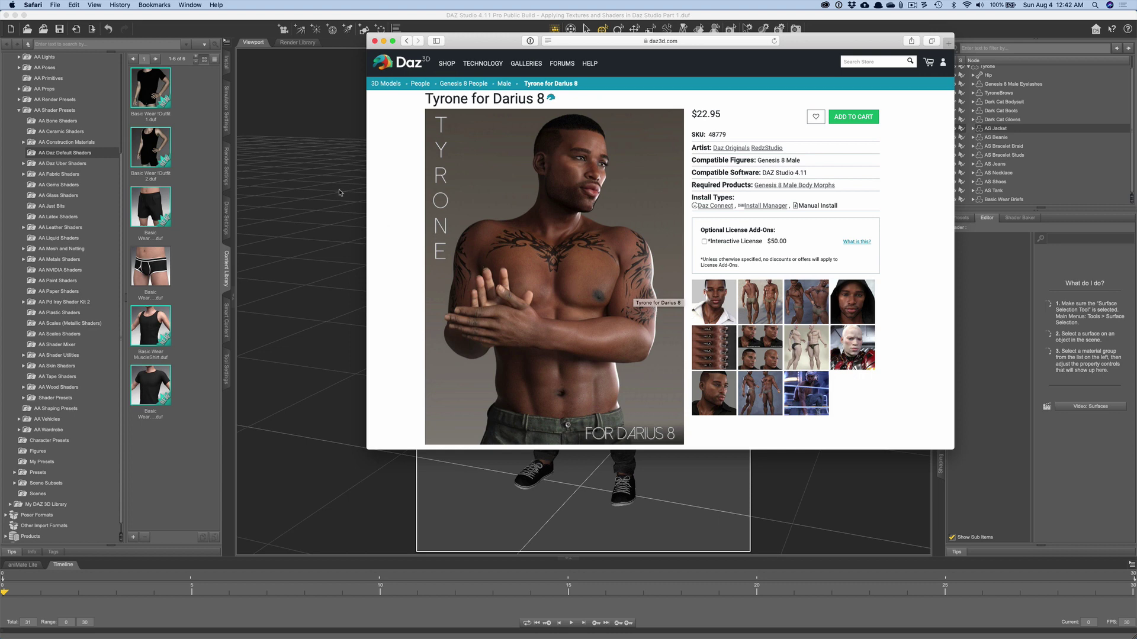
{"action": "left_click", "coordinate": [268, 17]}
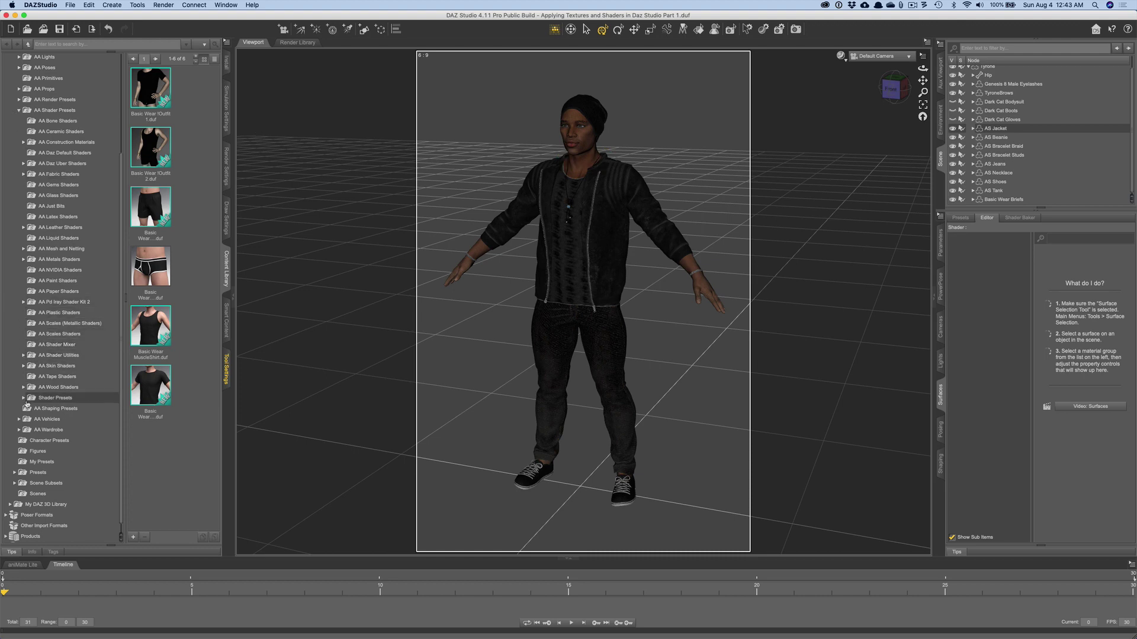
Open the AA Alt Style Outfit folder under AA G8M Wardrobe in the content library.
{"action": "scroll", "coordinate": [41, 450], "scroll_direction": "down", "scroll_amount": 2}
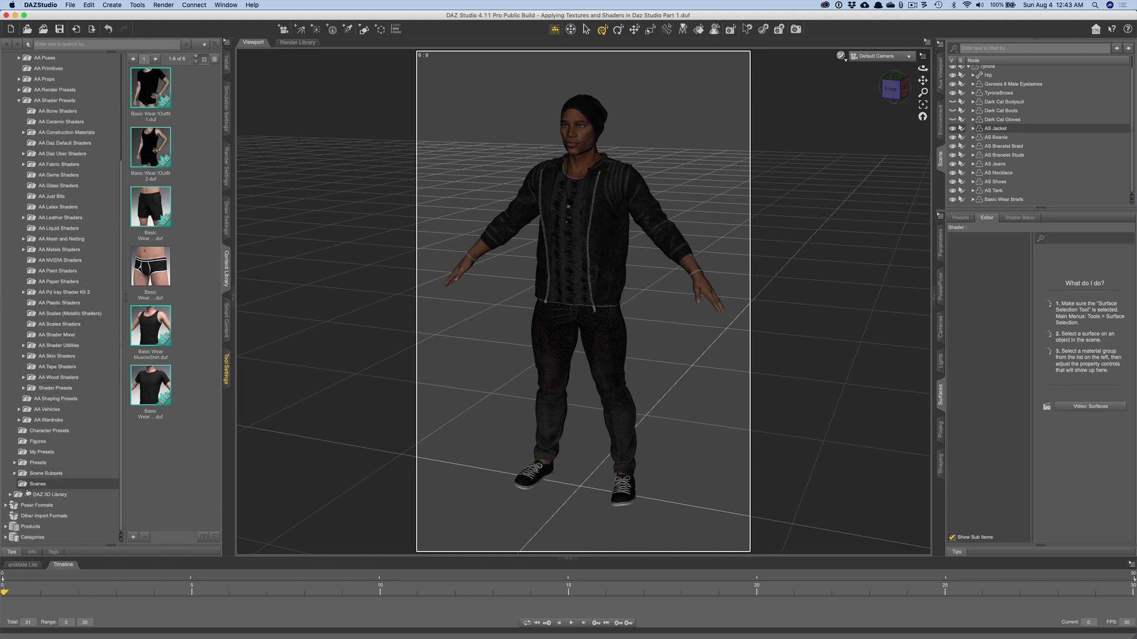
{"action": "left_click", "coordinate": [19, 420]}
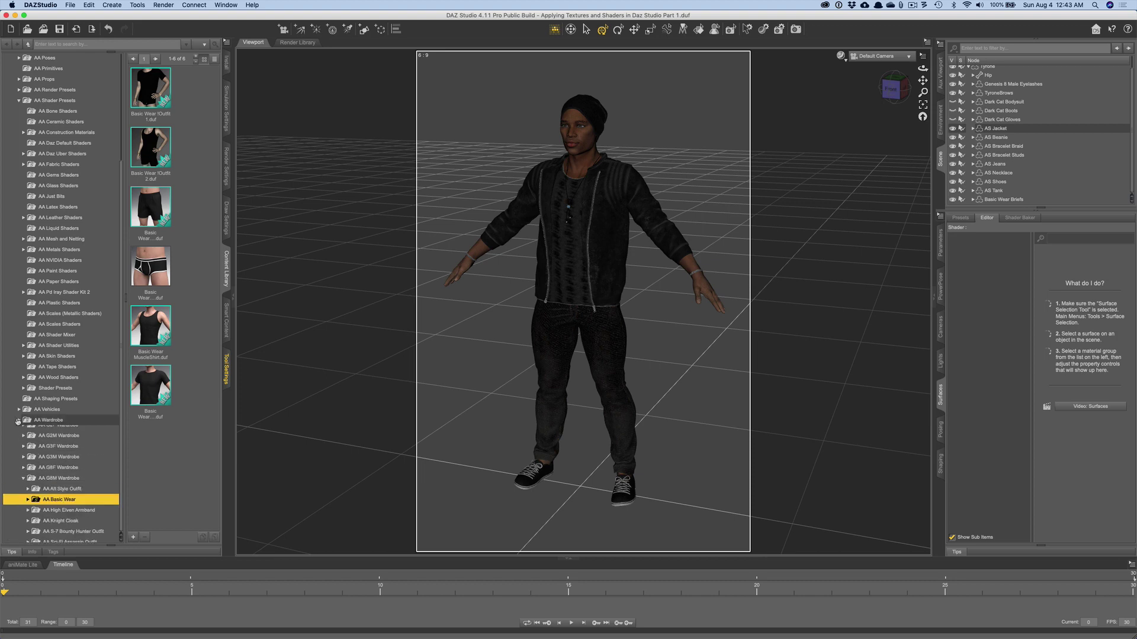
{"action": "scroll", "coordinate": [44, 466], "scroll_direction": "down", "scroll_amount": 5}
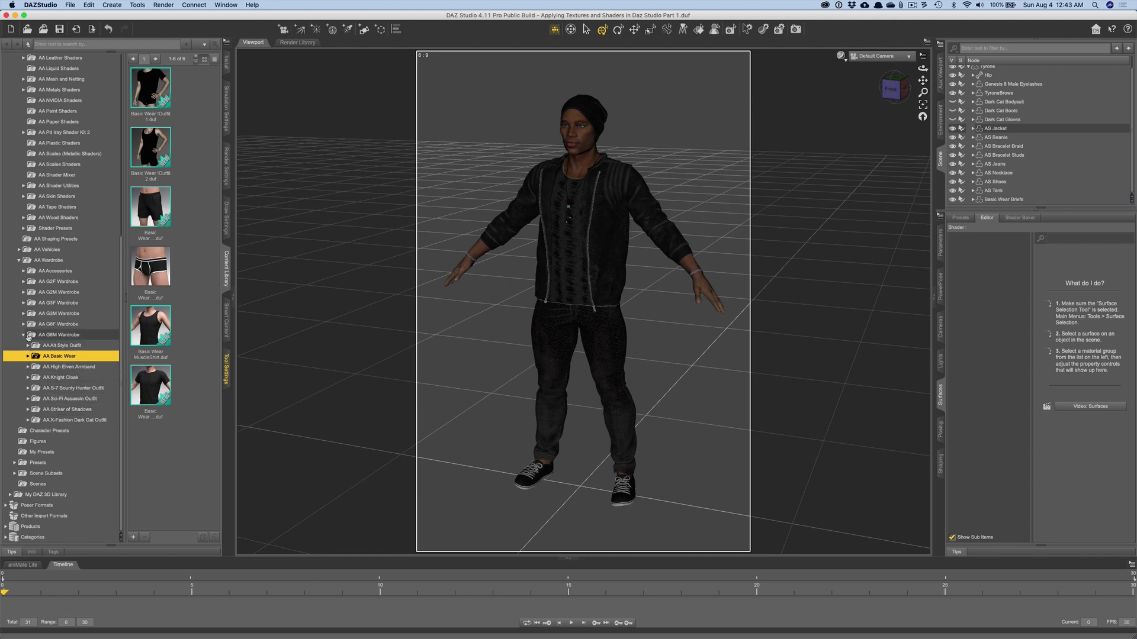
{"action": "left_click", "coordinate": [48, 345]}
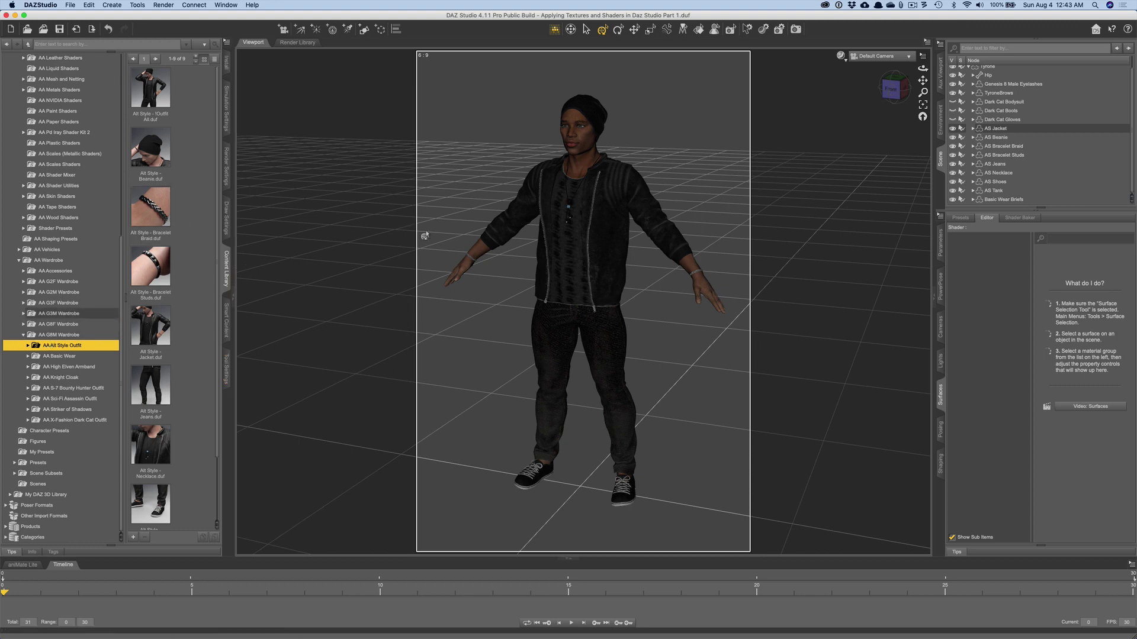
Select the AS Jacket in the scene and expand its list of material surfaces.
{"action": "left_click", "coordinate": [995, 129]}
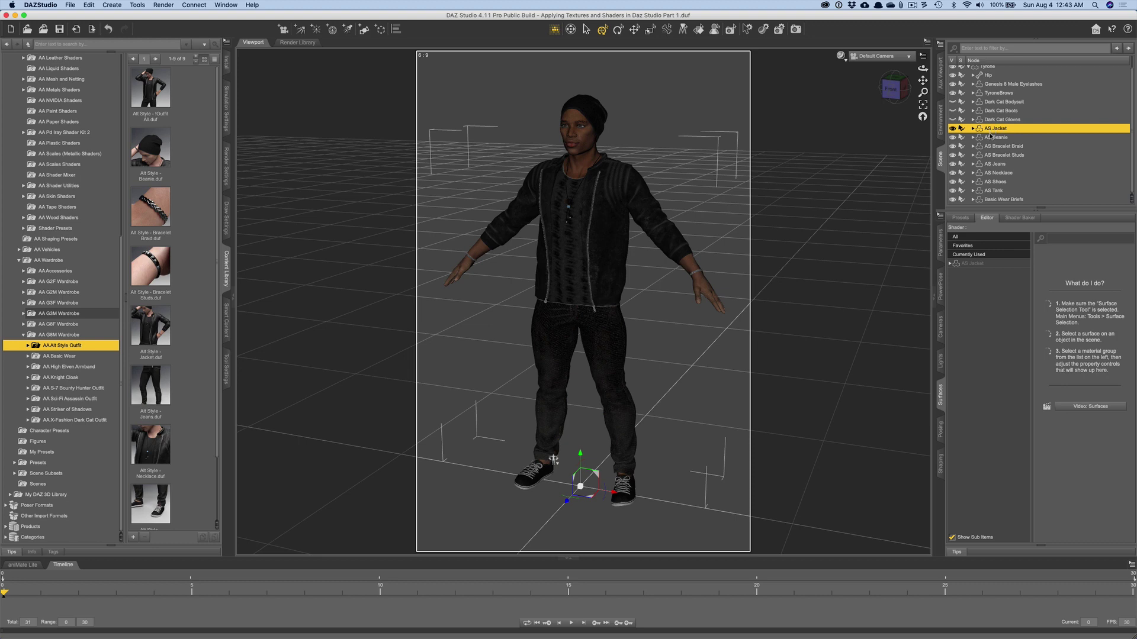
{"action": "left_click", "coordinate": [974, 265]}
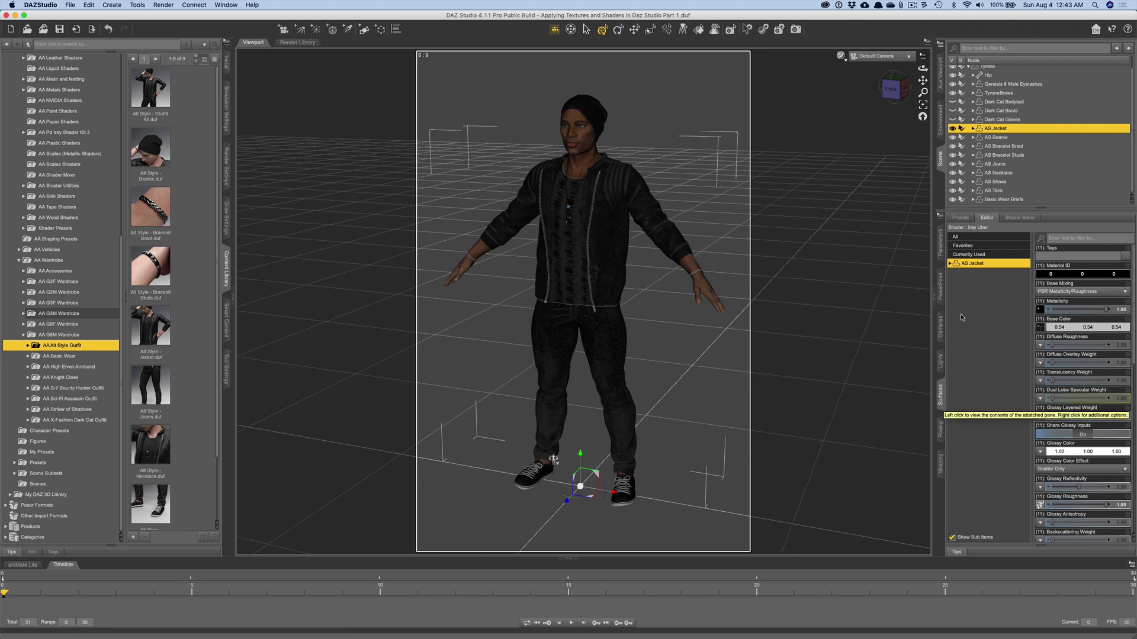
{"action": "left_click", "coordinate": [950, 264]}
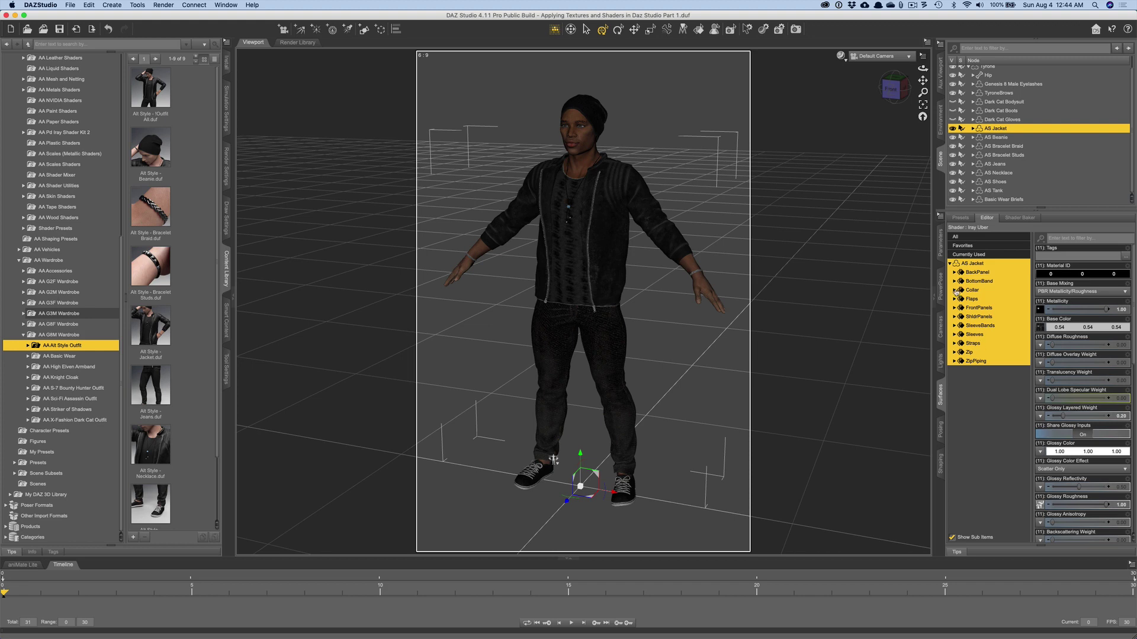
Select the jacket's BackPanel, BottomBand and SleeveBands surfaces individually and the whole jacket once, finishing with only BackPanel selected.
{"action": "left_click", "coordinate": [971, 274]}
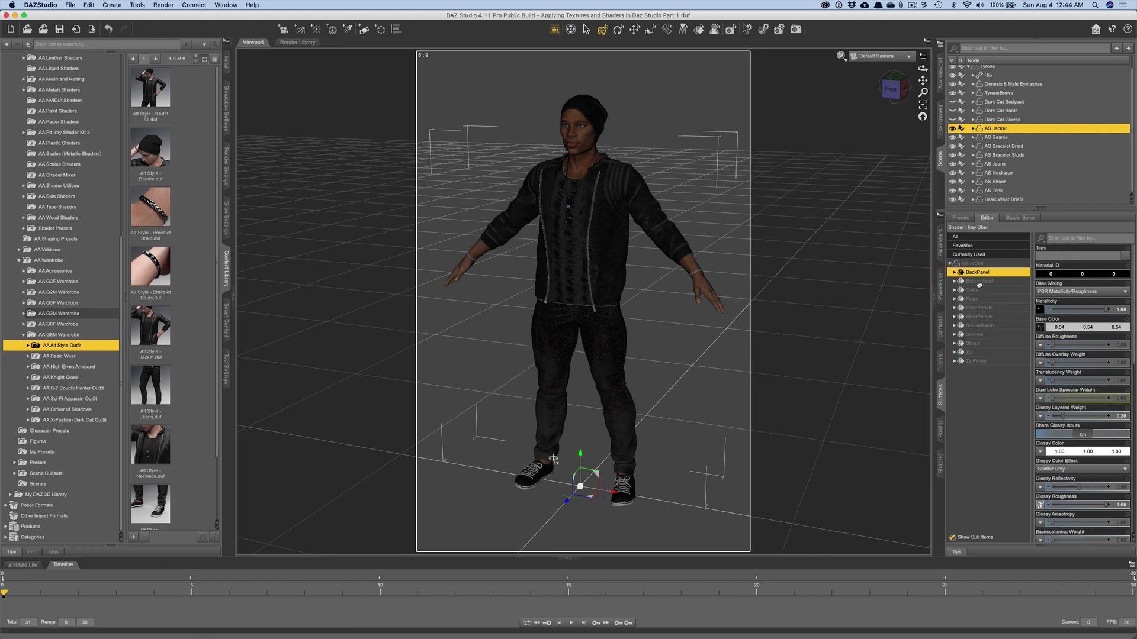
{"action": "left_click", "coordinate": [978, 281]}
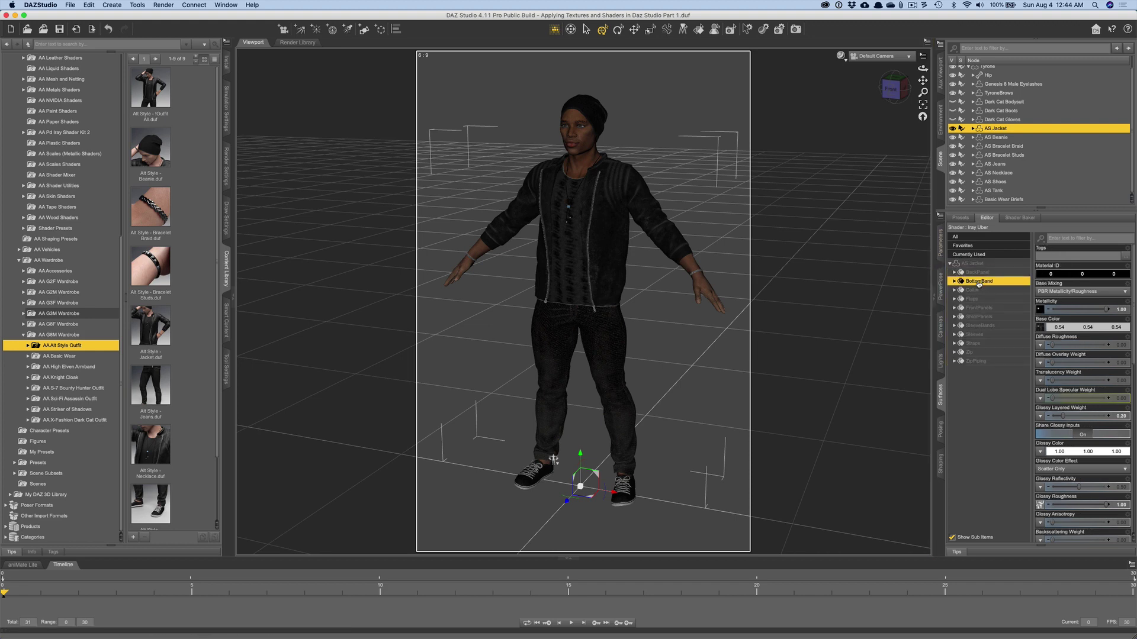
{"action": "left_click", "coordinate": [979, 326]}
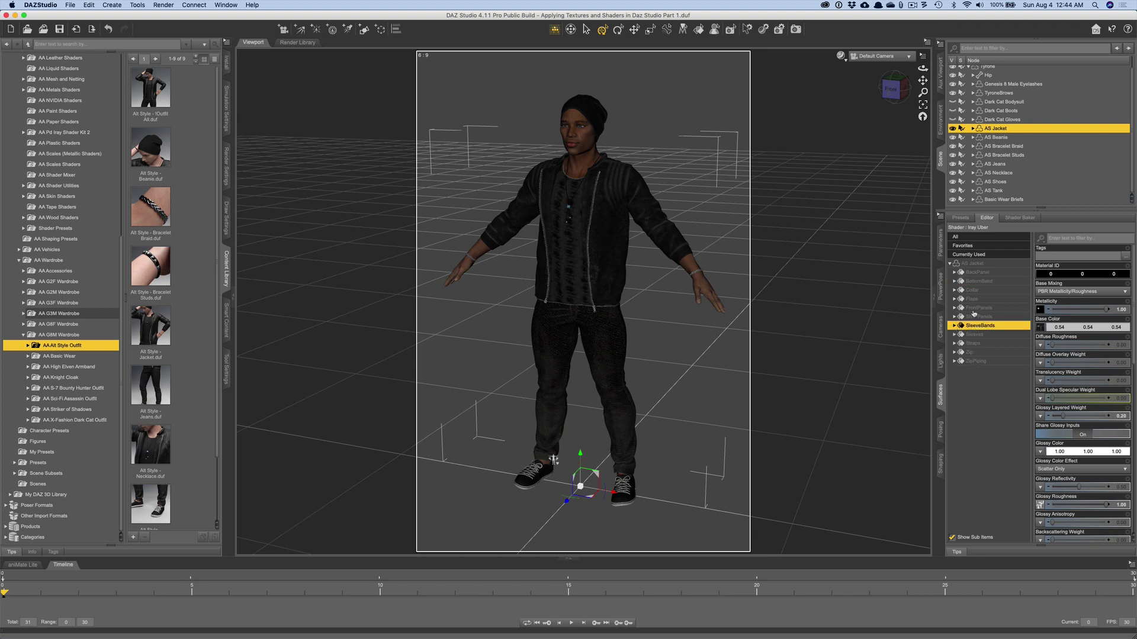
{"action": "left_click", "coordinate": [974, 273]}
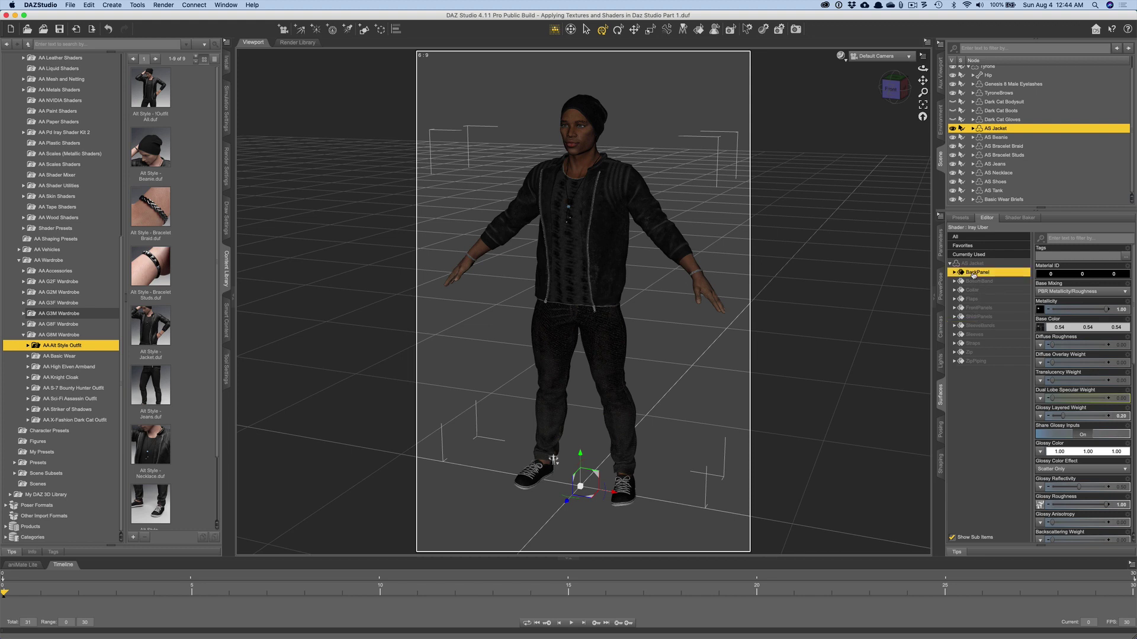
{"action": "left_click", "coordinate": [975, 264]}
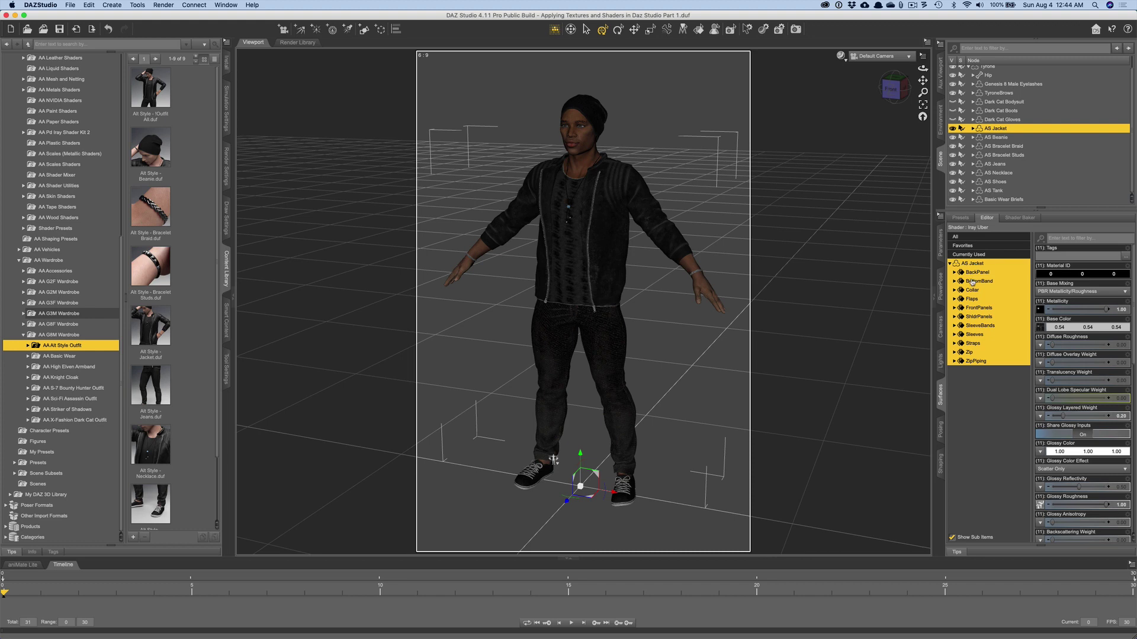
{"action": "left_click", "coordinate": [974, 276]}
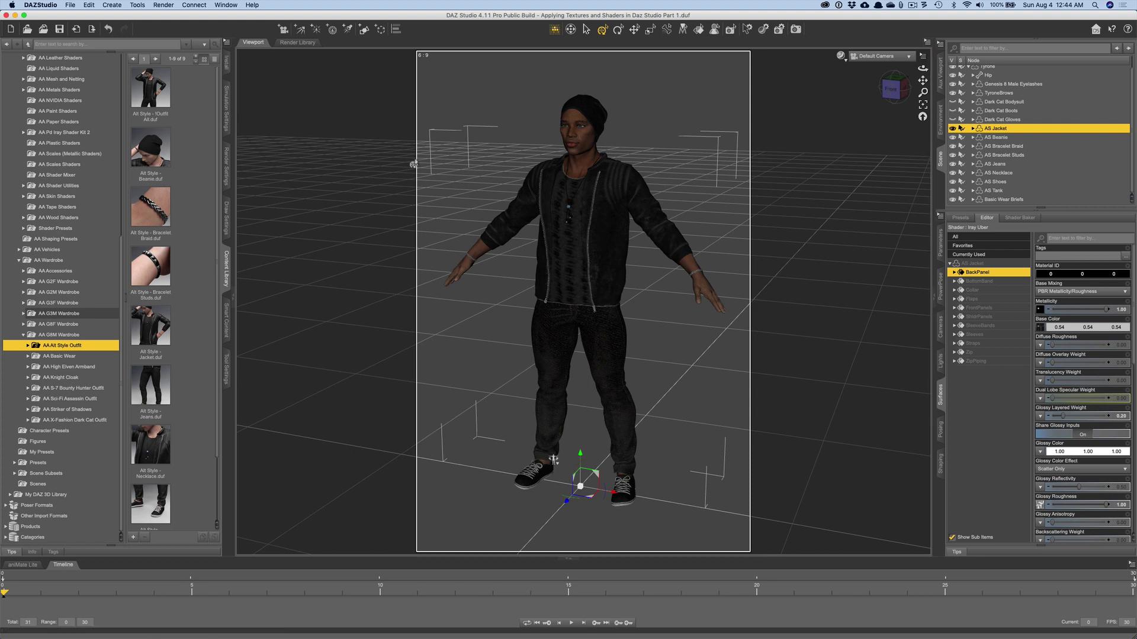
View the presets in the AA Bone Shaders and AA Ceramic Shaders folders of the content library.
{"action": "scroll", "coordinate": [26, 169], "scroll_direction": "up", "scroll_amount": 2}
{"action": "scroll", "coordinate": [27, 169], "scroll_direction": "up", "scroll_amount": 10}
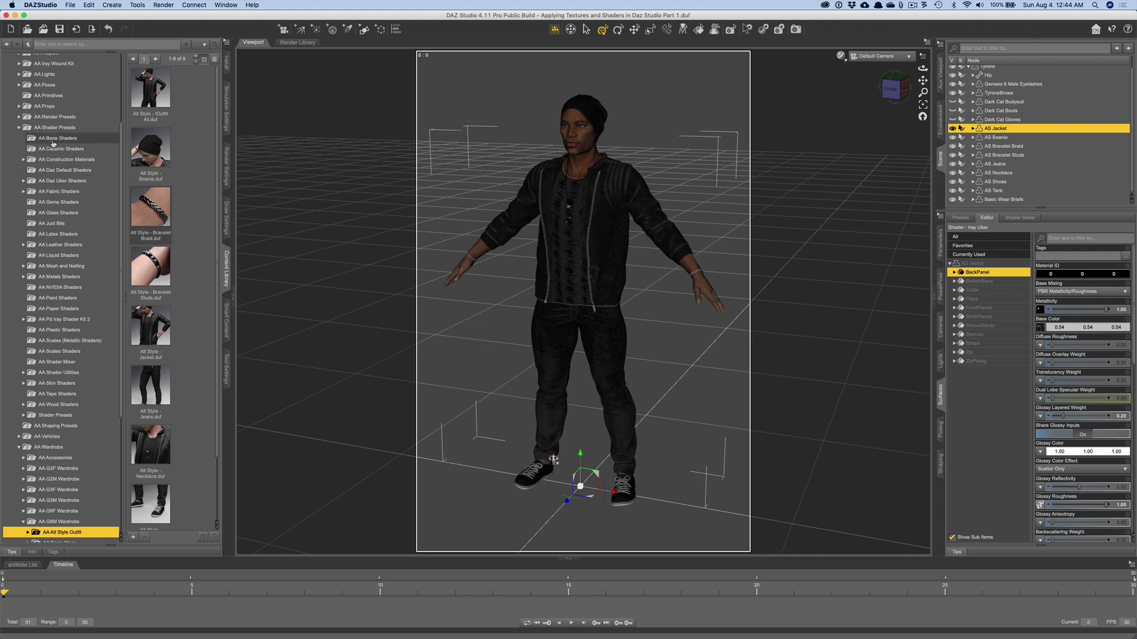
{"action": "left_click", "coordinate": [54, 138]}
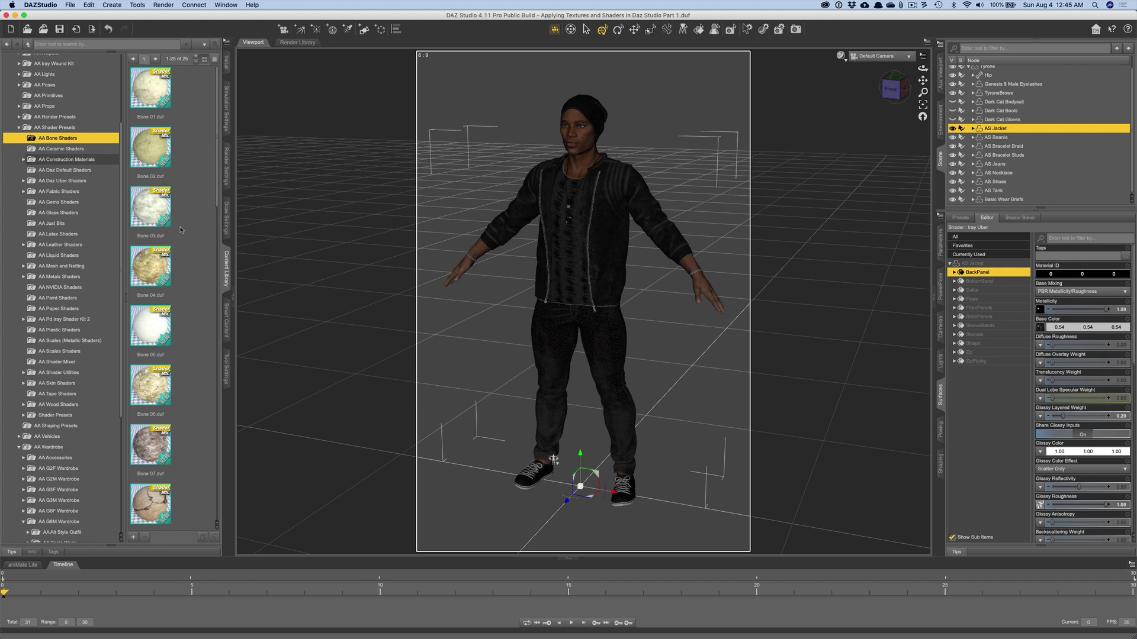
{"action": "left_click", "coordinate": [54, 148]}
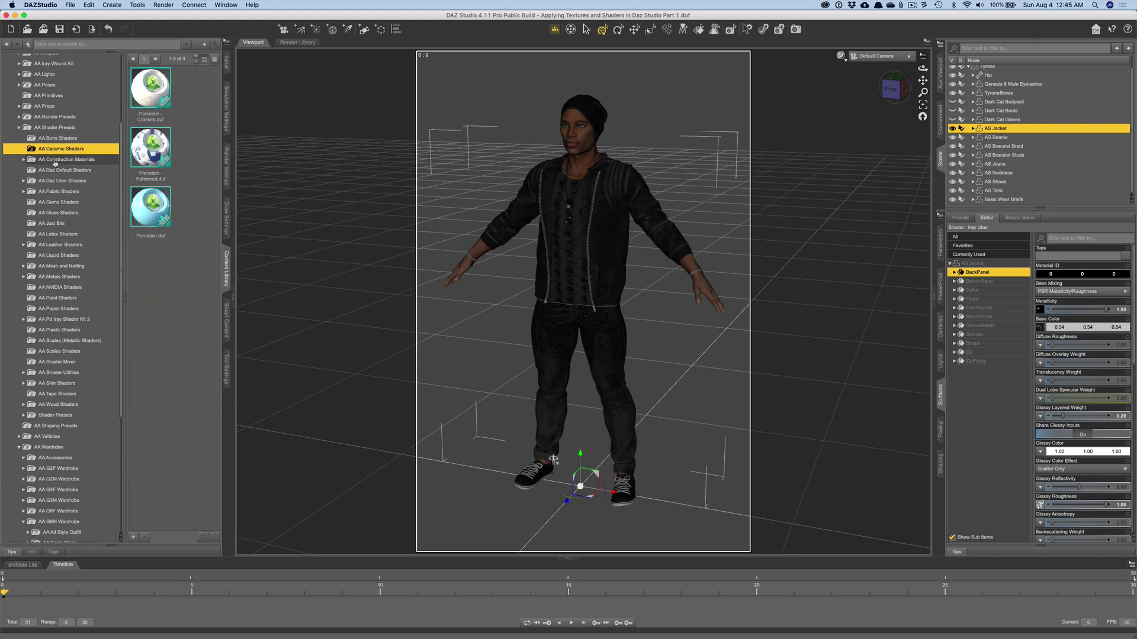
Browse the AA Construction Materials shaders, including Drywall, Lights, Liquids, Metal, Paint and Stucco, and collapse the folder.
{"action": "left_click", "coordinate": [56, 161]}
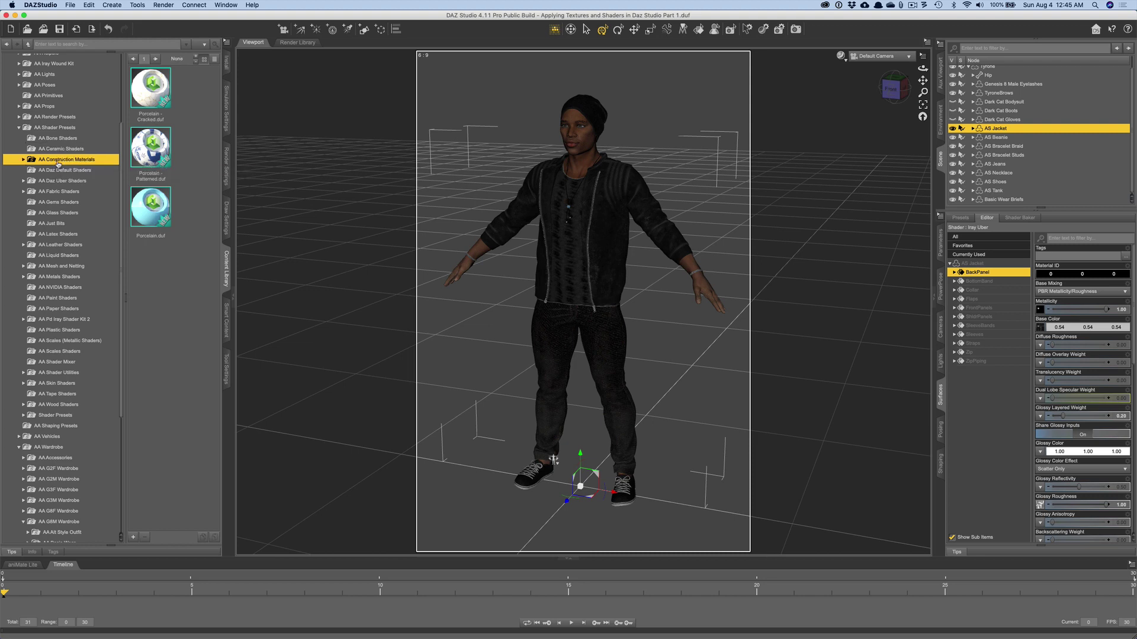
{"action": "left_click", "coordinate": [18, 160]}
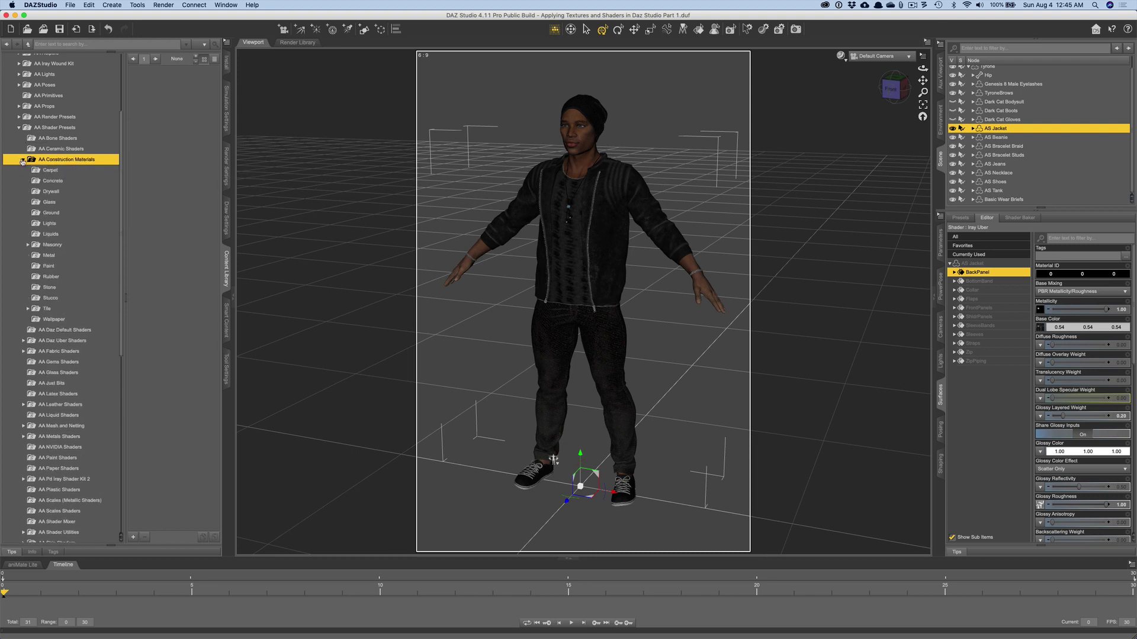
{"action": "left_click", "coordinate": [53, 192]}
{"action": "left_click", "coordinate": [54, 223]}
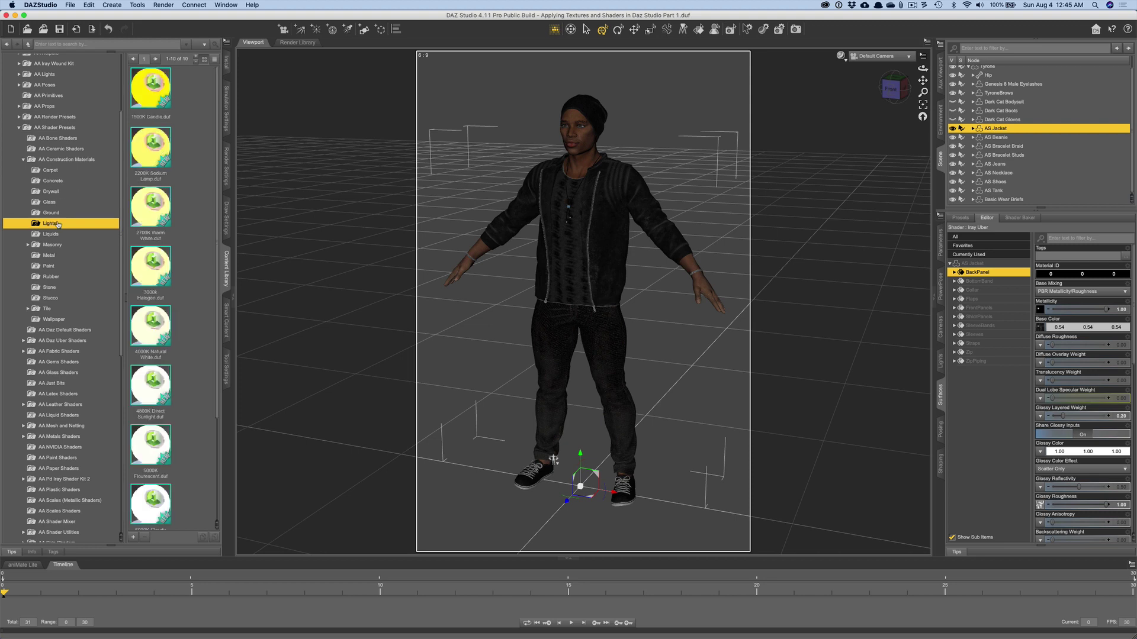
{"action": "left_click", "coordinate": [52, 234]}
{"action": "left_click", "coordinate": [51, 256]}
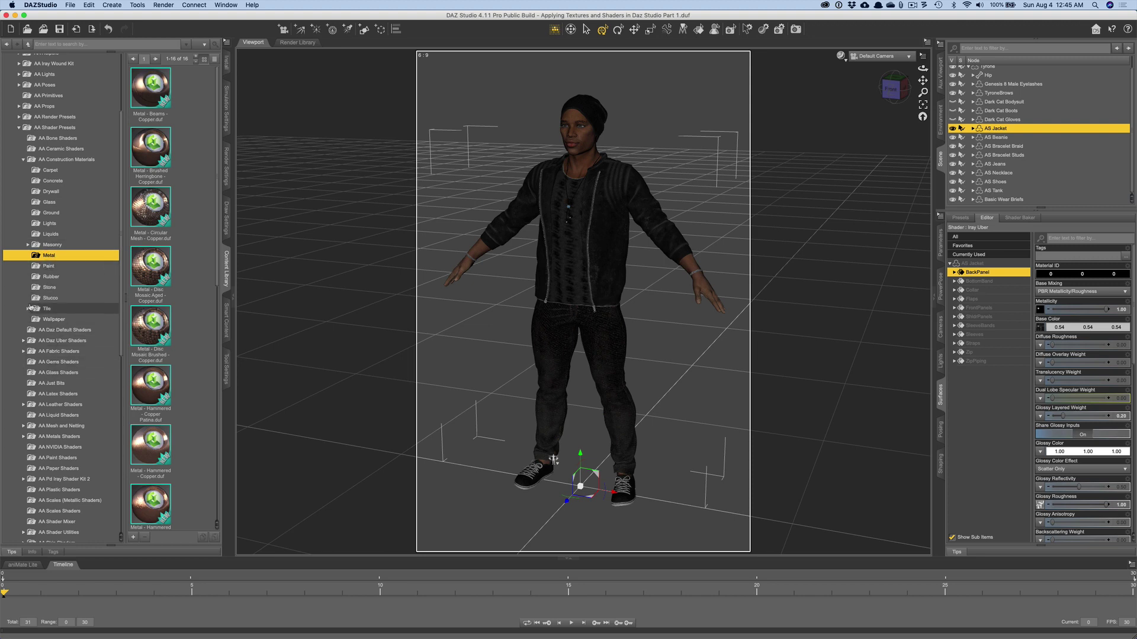
{"action": "left_click", "coordinate": [46, 266]}
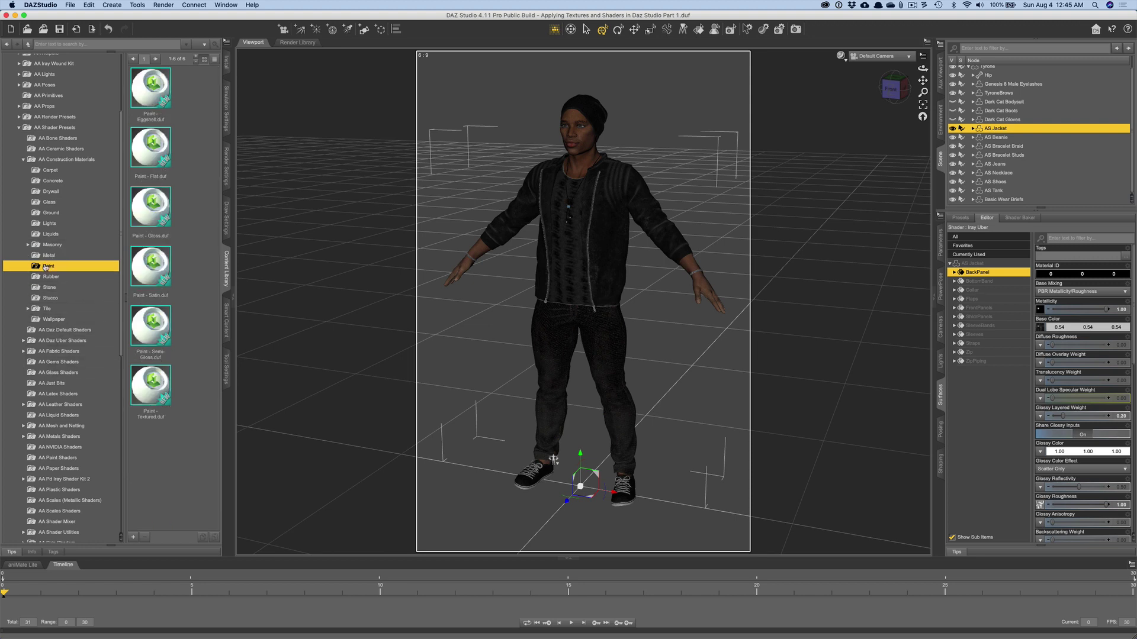
{"action": "left_click", "coordinate": [49, 298]}
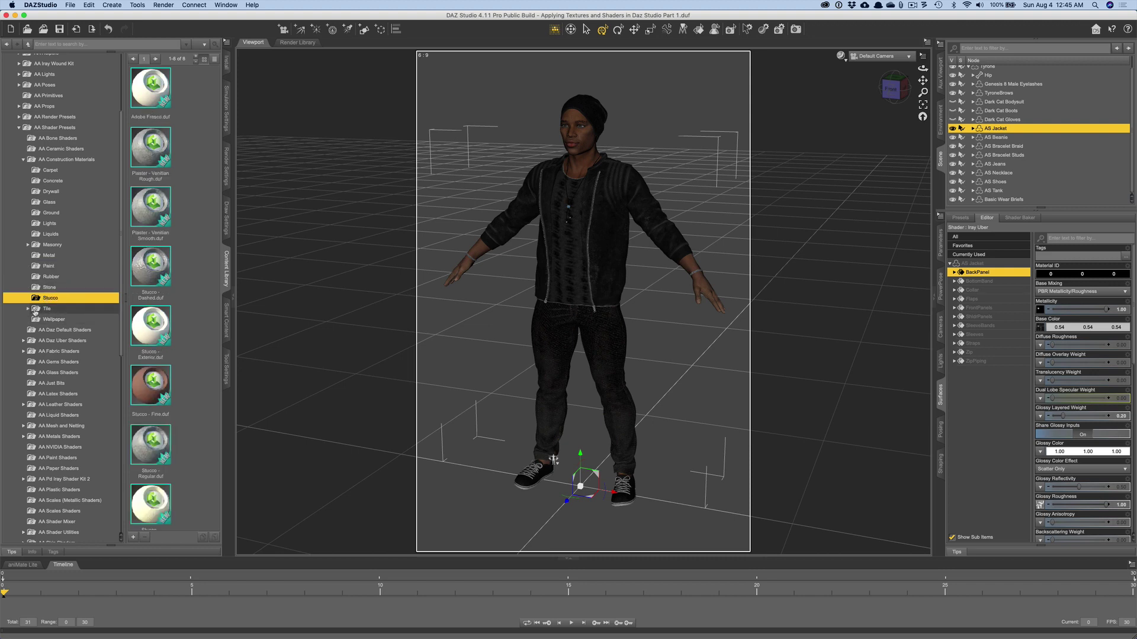
{"action": "left_click", "coordinate": [24, 160]}
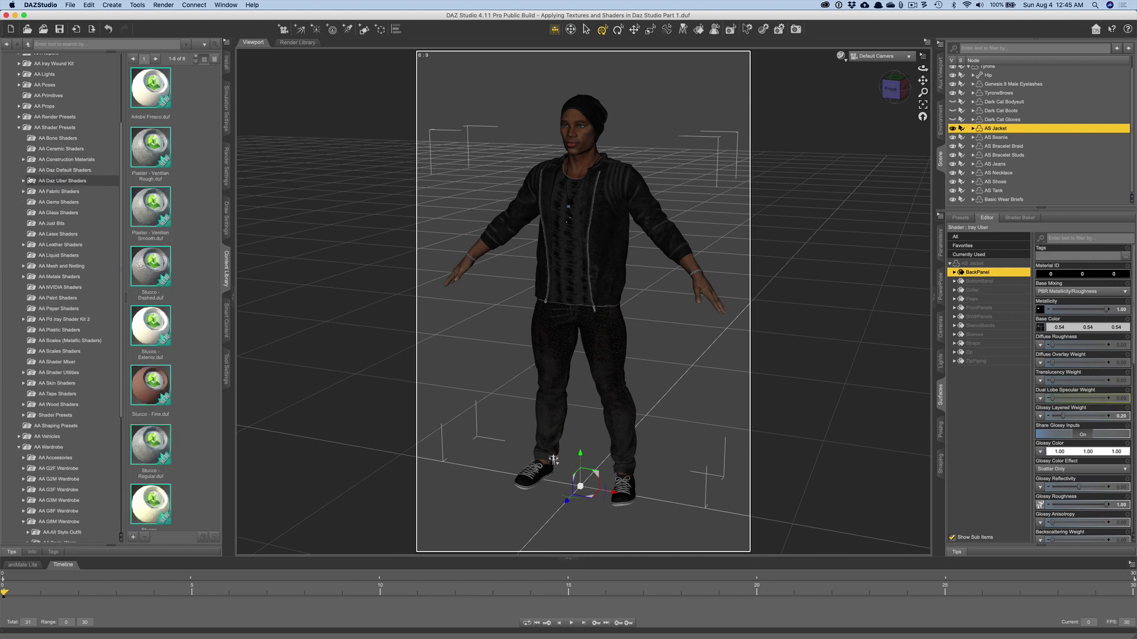
Look through the presets in the AA Daz Default Shaders and AA Daz Uber Shaders folders.
{"action": "left_click", "coordinate": [44, 171]}
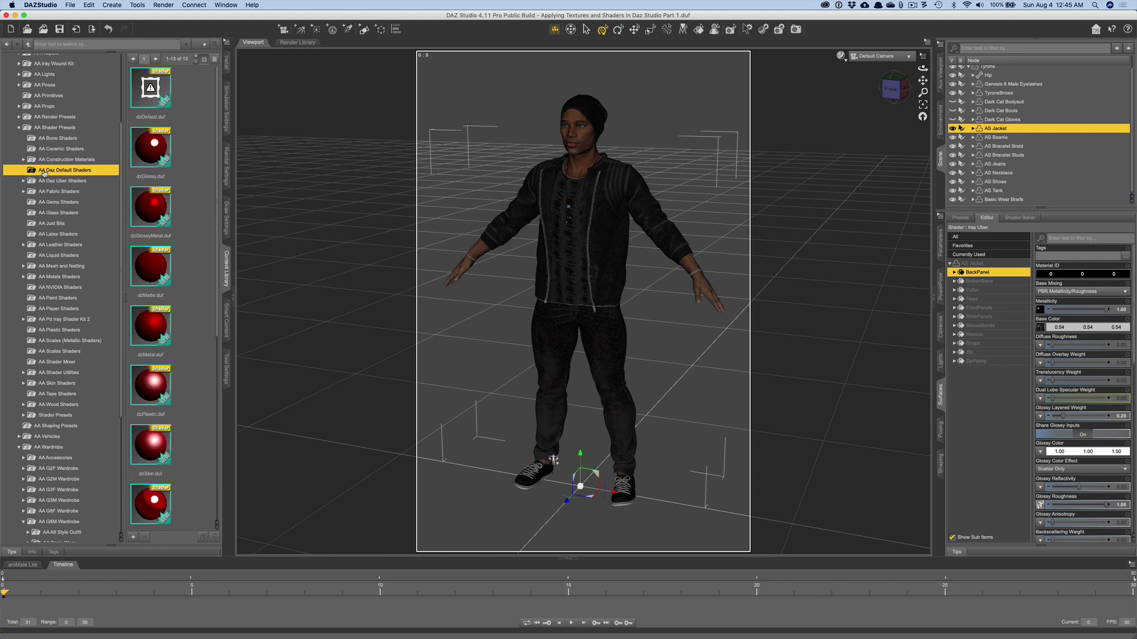
{"action": "left_click", "coordinate": [30, 181]}
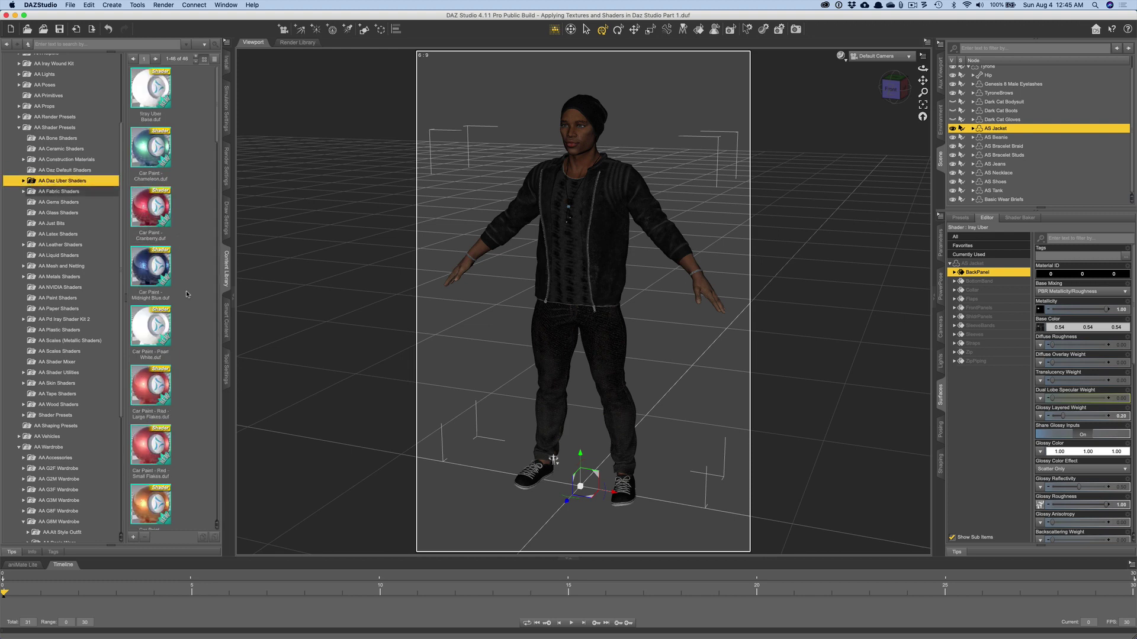
{"action": "scroll", "coordinate": [178, 308], "scroll_direction": "down", "scroll_amount": 5}
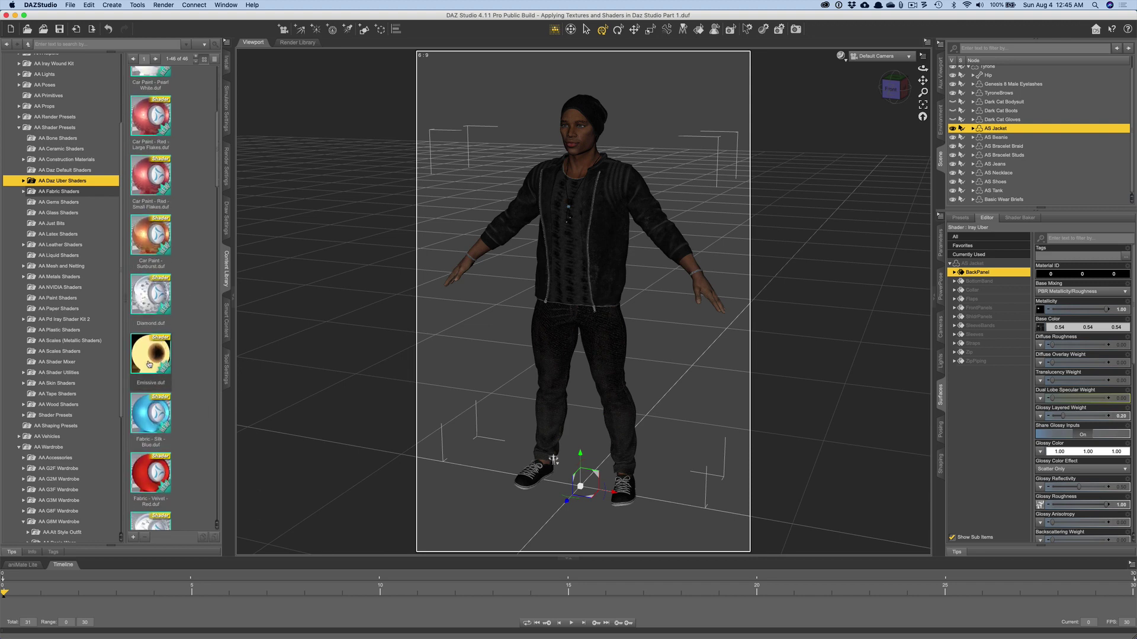
{"action": "mouse_move", "coordinate": [149, 365]}
{"action": "scroll", "coordinate": [167, 383], "scroll_direction": "down", "scroll_amount": 5}
{"action": "scroll", "coordinate": [168, 383], "scroll_direction": "down", "scroll_amount": 2}
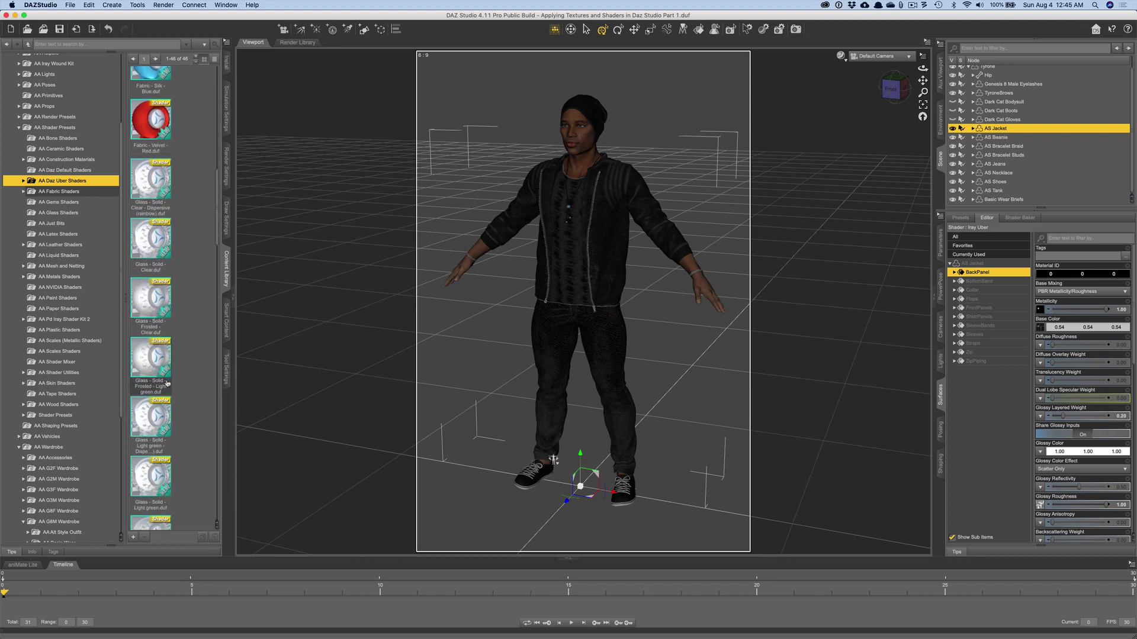
{"action": "scroll", "coordinate": [167, 383], "scroll_direction": "down", "scroll_amount": 1}
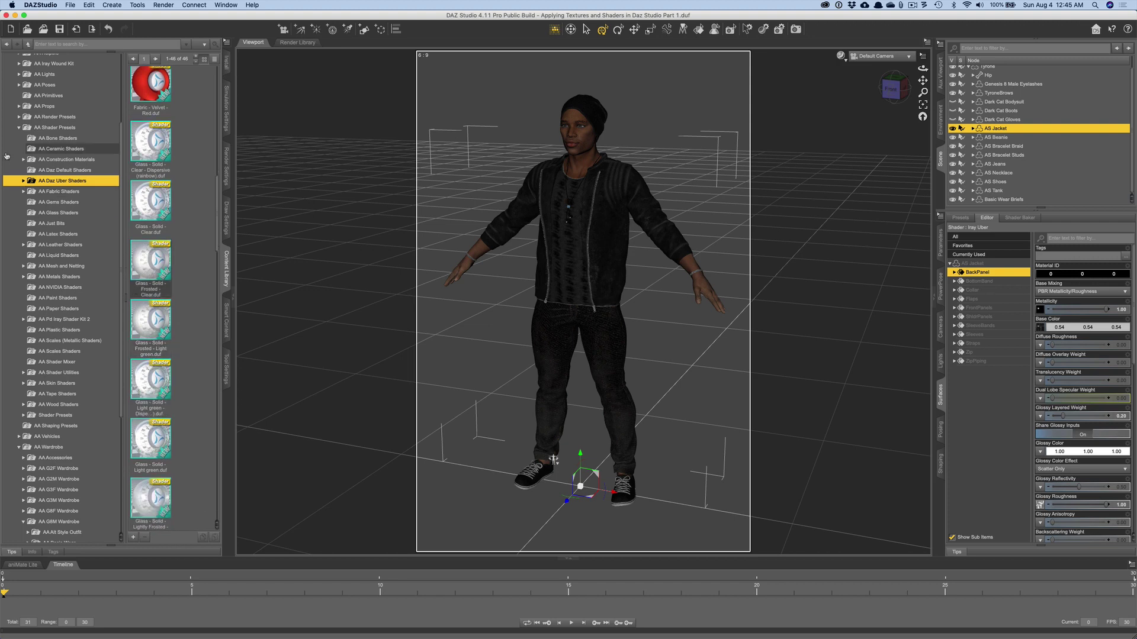
Expand the AA Fabric Shaders folder and view the presets in its AA Upholstery Shaders subfolder.
{"action": "left_click", "coordinate": [54, 193]}
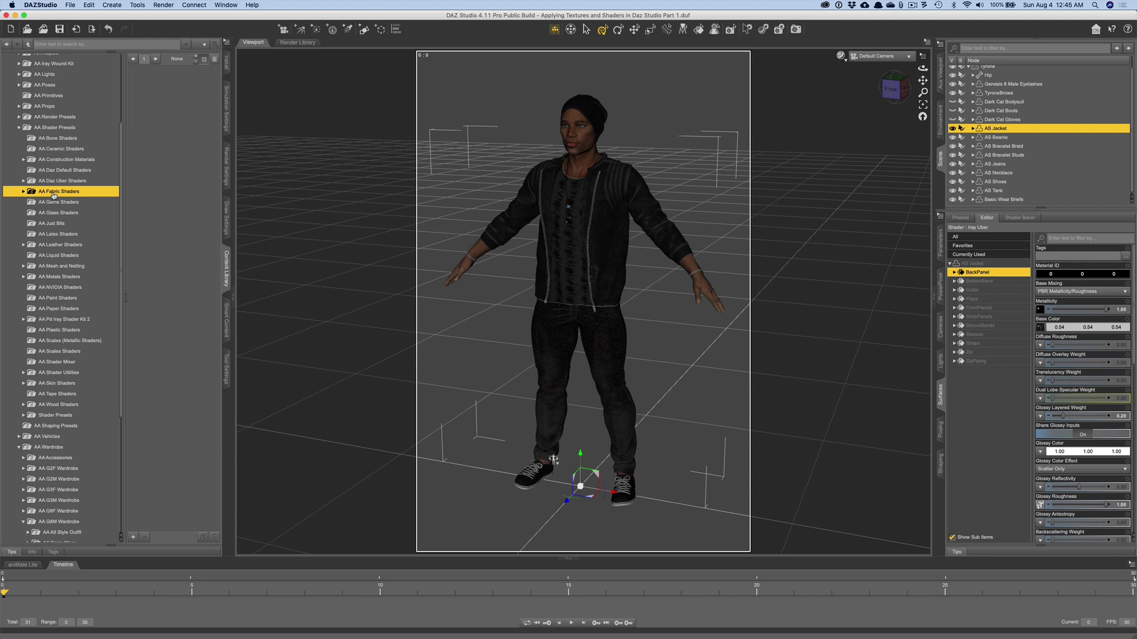
{"action": "left_click", "coordinate": [24, 192]}
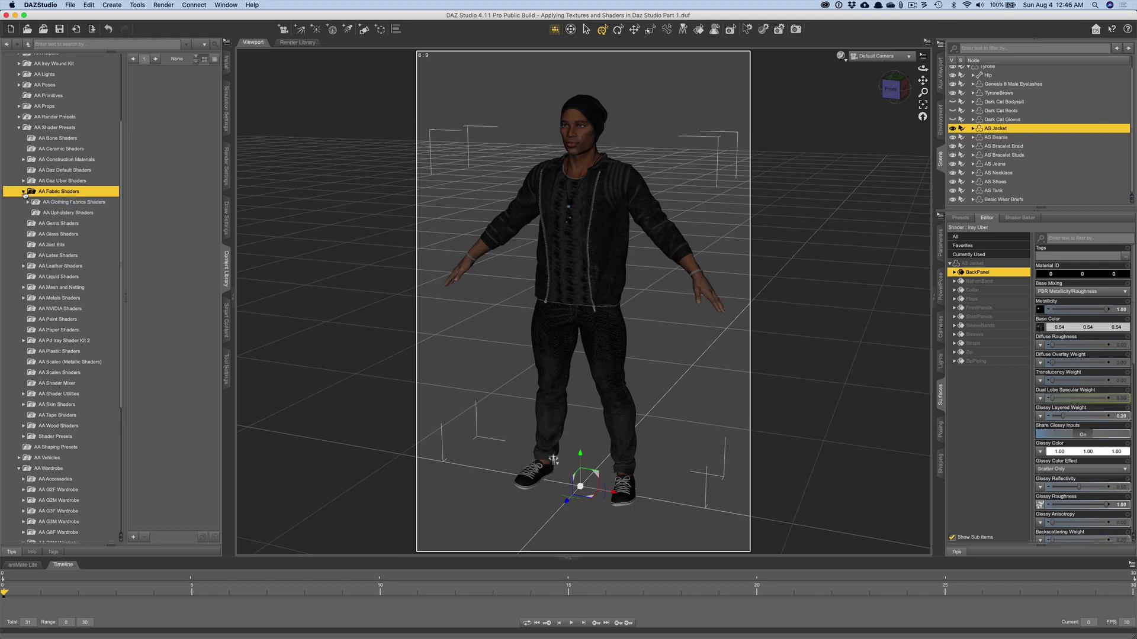
{"action": "left_click", "coordinate": [49, 213]}
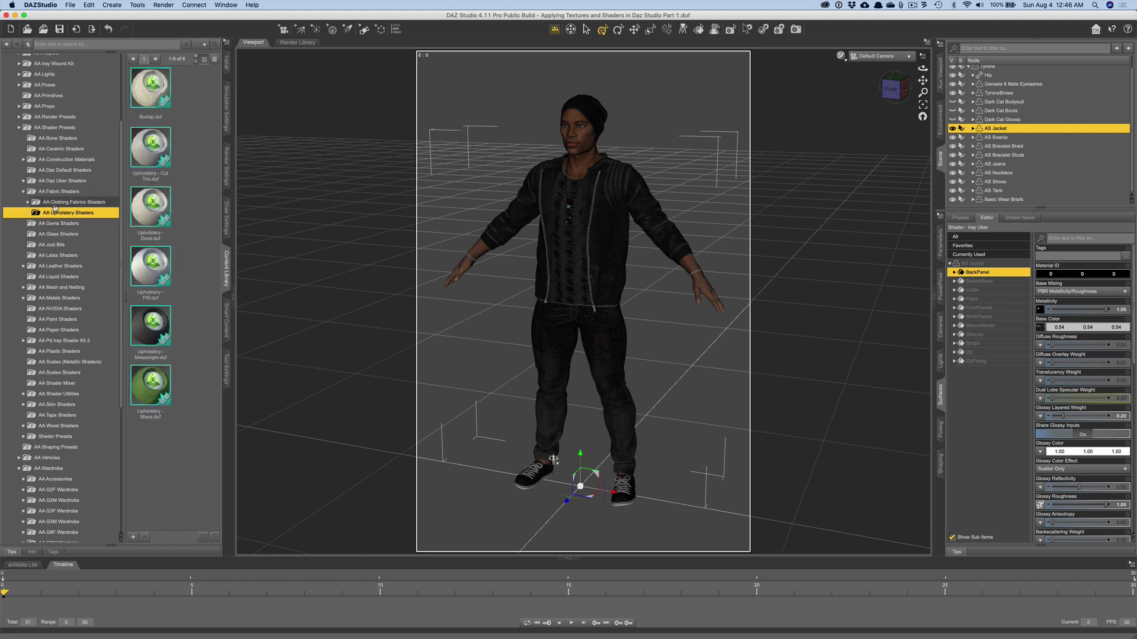
Look through the presets in the AA Clothing Fabrics Shaders and AA Gems Shaders folders.
{"action": "left_click", "coordinate": [65, 202]}
{"action": "scroll", "coordinate": [183, 388], "scroll_direction": "down", "scroll_amount": 5}
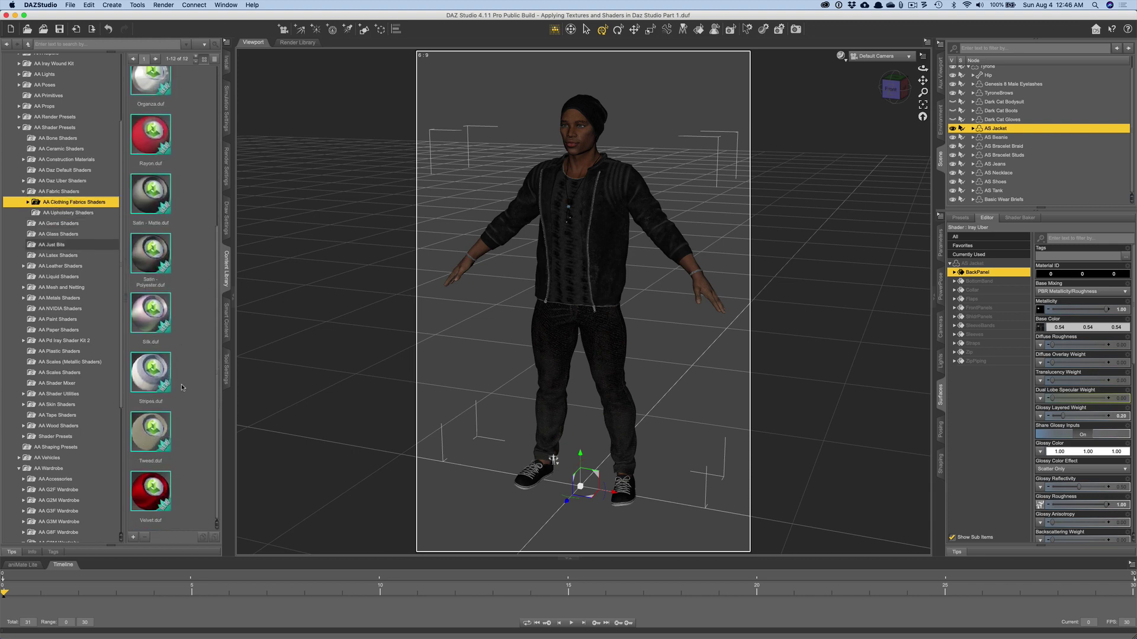
{"action": "left_click", "coordinate": [77, 225]}
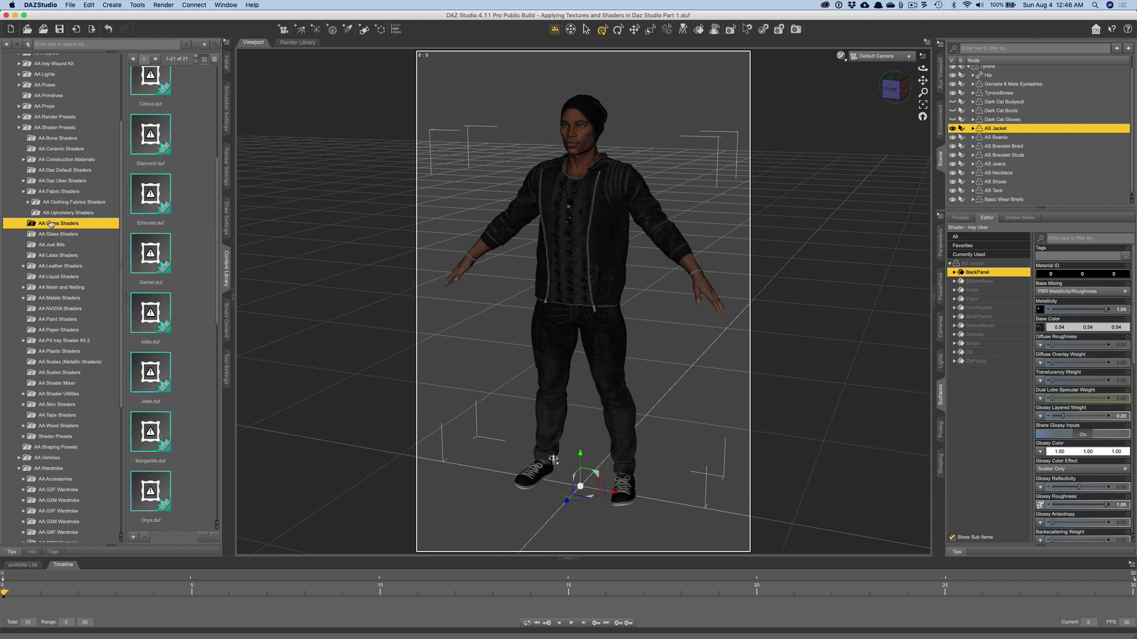
{"action": "scroll", "coordinate": [193, 346], "scroll_direction": "down", "scroll_amount": 1}
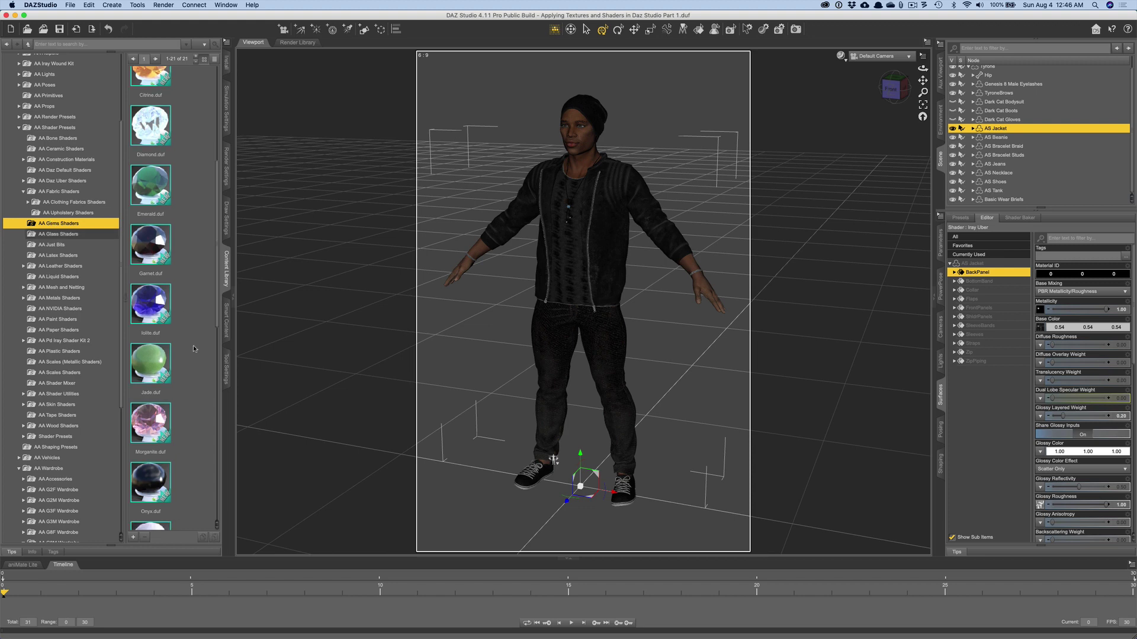
{"action": "scroll", "coordinate": [193, 345], "scroll_direction": "down", "scroll_amount": 2}
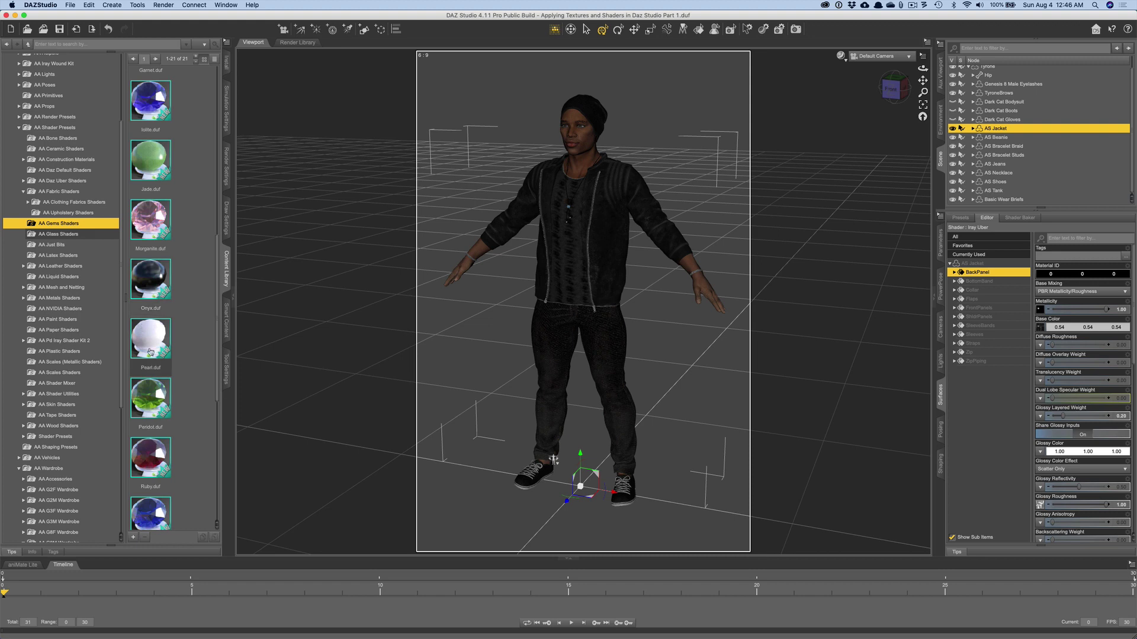
Look through the presets in the AA Glass Shaders and AA Just Bits folders.
{"action": "left_click", "coordinate": [65, 233]}
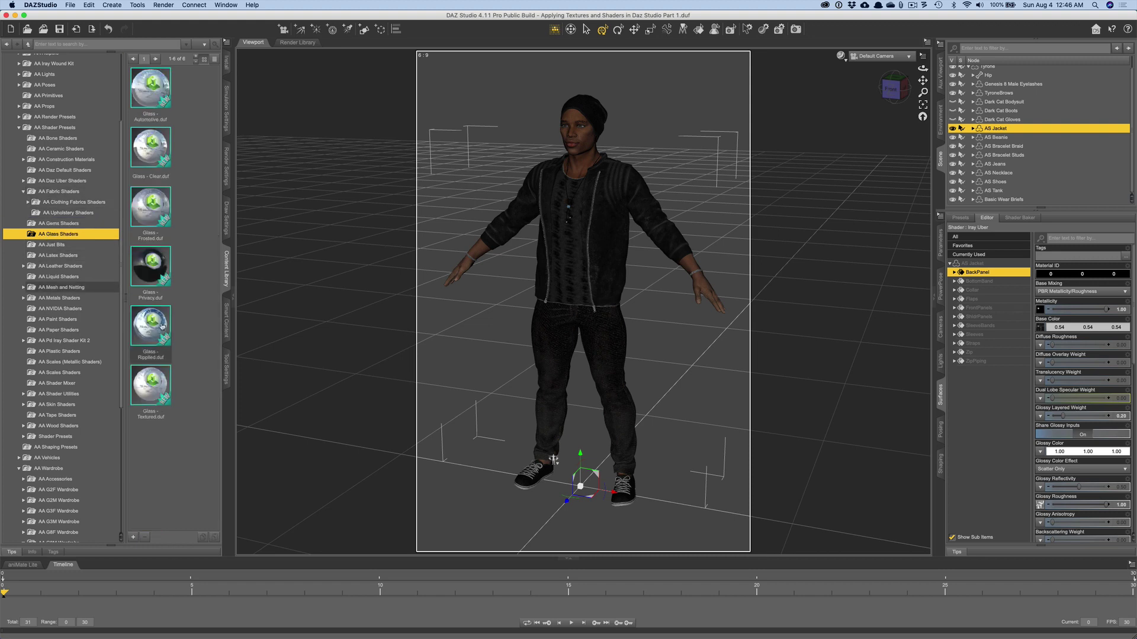
{"action": "left_click", "coordinate": [52, 245]}
{"action": "scroll", "coordinate": [164, 366], "scroll_direction": "down", "scroll_amount": 3}
{"action": "scroll", "coordinate": [164, 367], "scroll_direction": "down", "scroll_amount": 10}
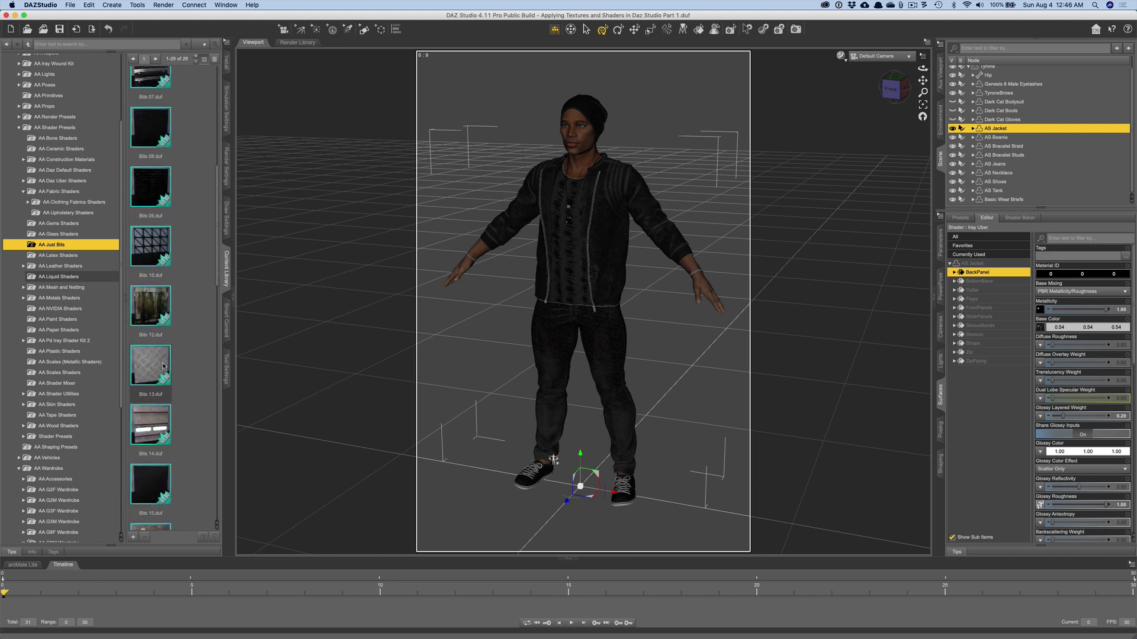
{"action": "scroll", "coordinate": [164, 366], "scroll_direction": "down", "scroll_amount": 2}
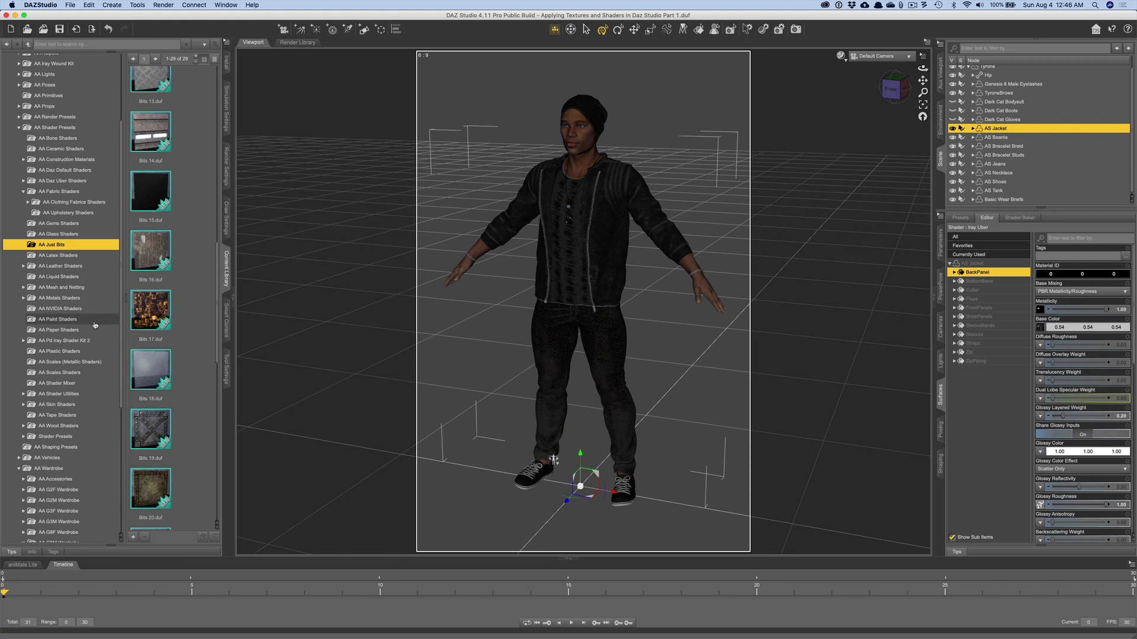
Browse the AA Latex Shaders presets from the shimmer colors through the sheer ones and return to the start.
{"action": "left_click", "coordinate": [50, 260]}
{"action": "scroll", "coordinate": [184, 353], "scroll_direction": "down", "scroll_amount": 2}
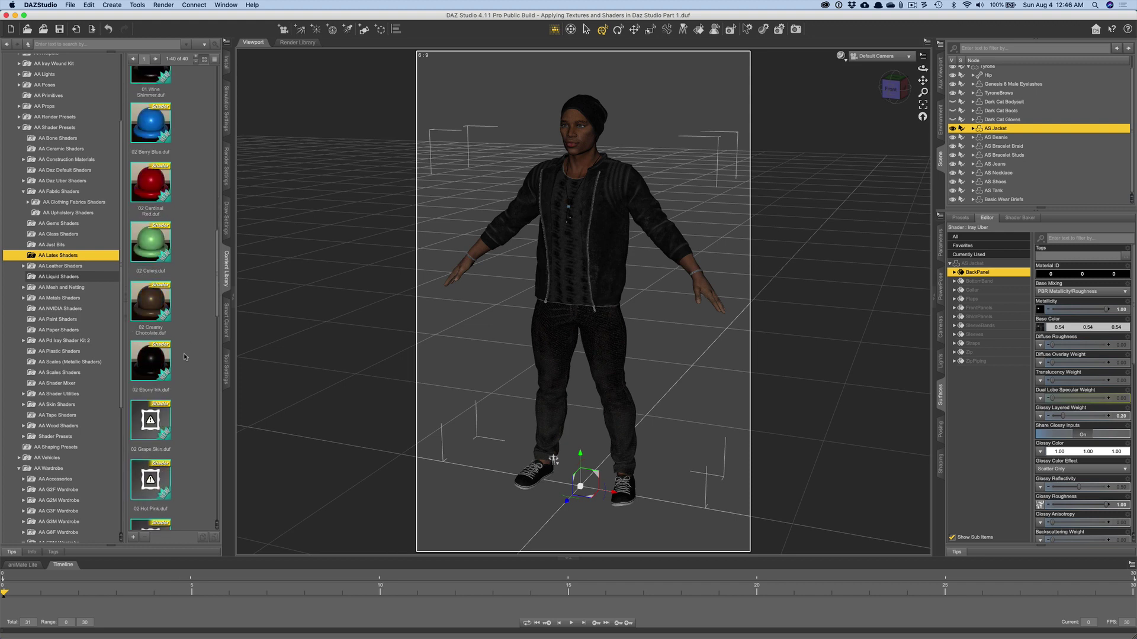
{"action": "scroll", "coordinate": [183, 357], "scroll_direction": "down", "scroll_amount": 5}
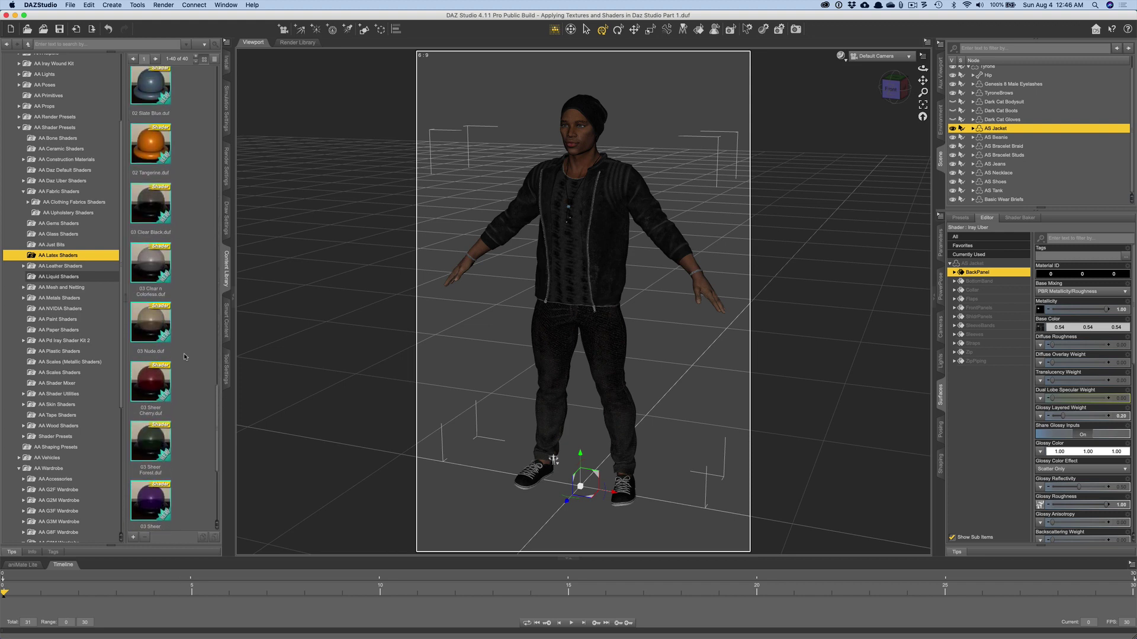
{"action": "scroll", "coordinate": [184, 357], "scroll_direction": "up", "scroll_amount": 6}
{"action": "scroll", "coordinate": [184, 353], "scroll_direction": "up", "scroll_amount": 5}
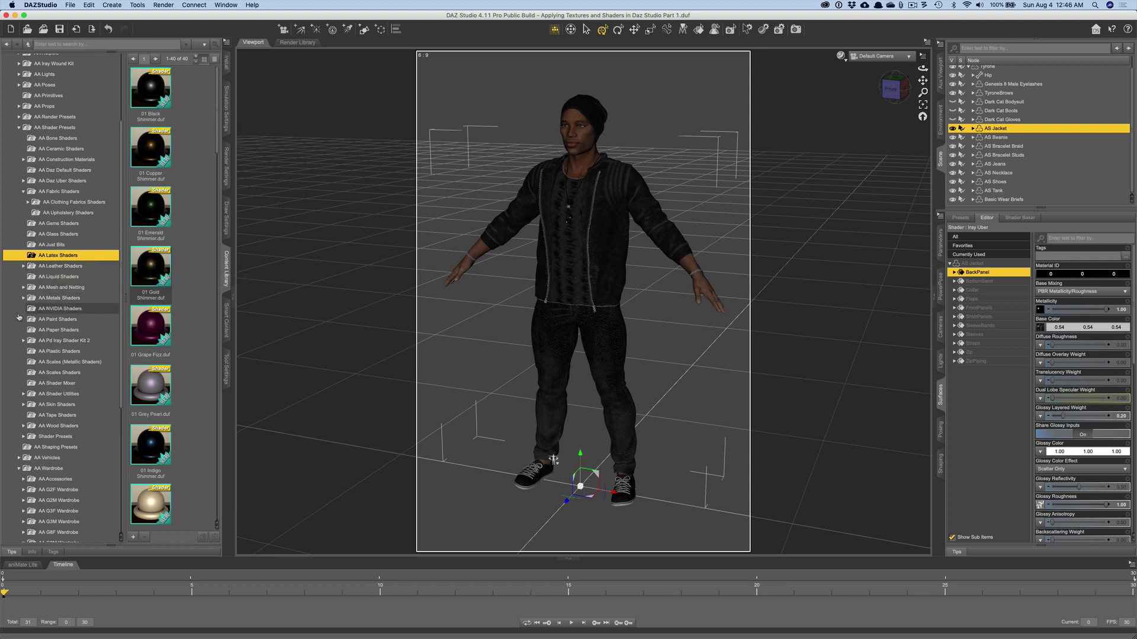
View the AA Leather Shaders presets and their subfolders, and show the presets in AA Liquid Shaders.
{"action": "left_click", "coordinate": [49, 271]}
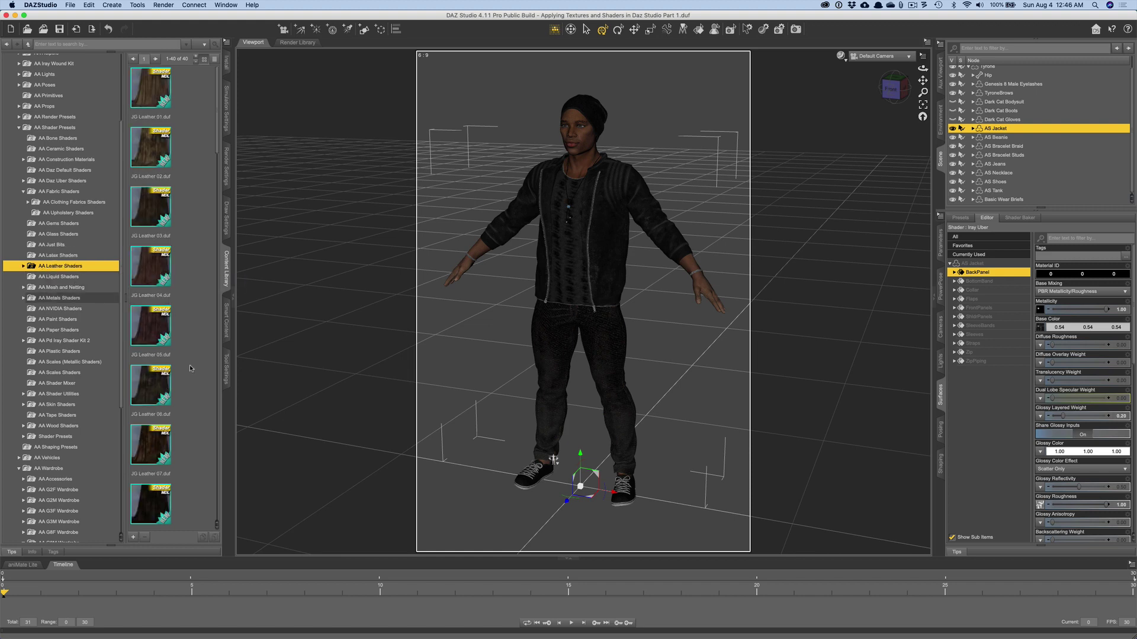
{"action": "left_click", "coordinate": [24, 266]}
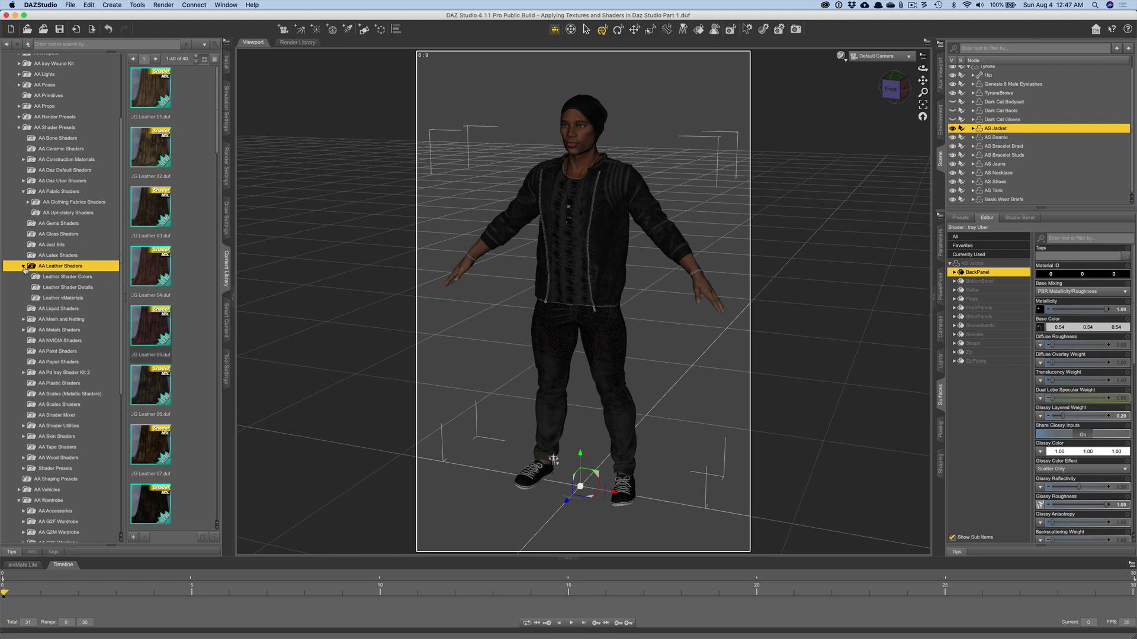
{"action": "left_click", "coordinate": [23, 267]}
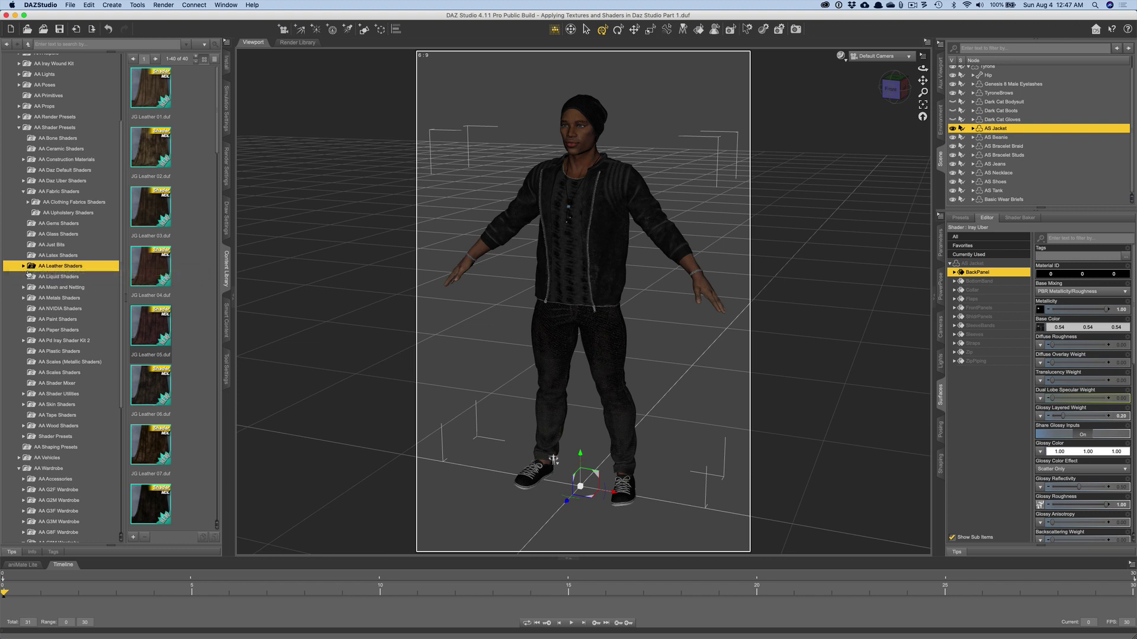
{"action": "left_click", "coordinate": [59, 277]}
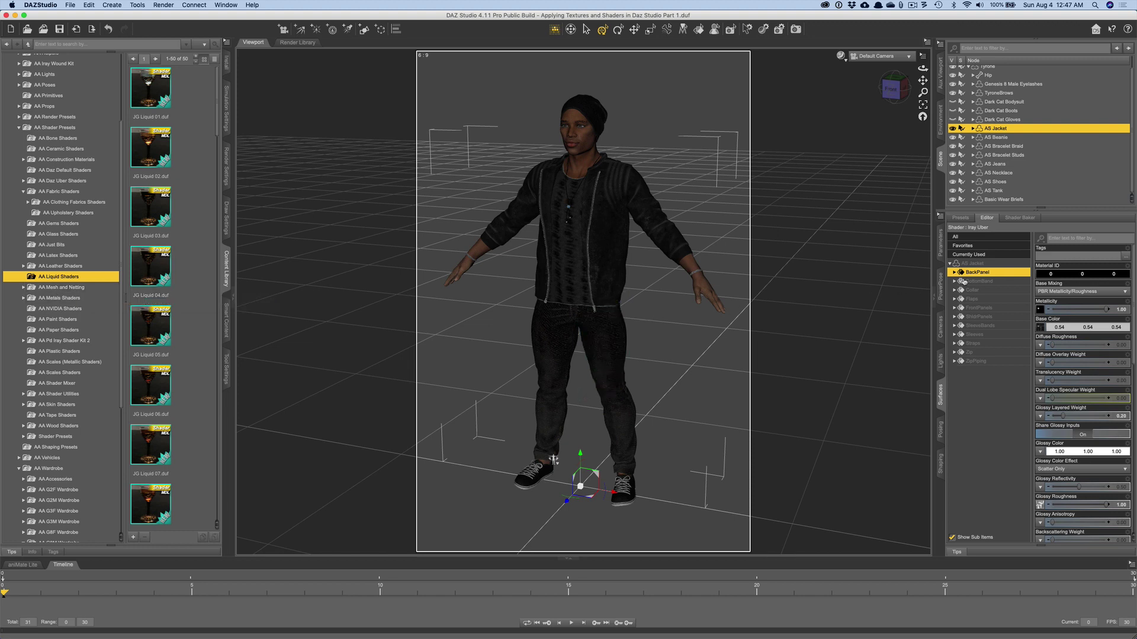
Try the Bone 03 shader on the AS Jacket's BackPanel surface and undo it.
{"action": "scroll", "coordinate": [748, 287], "scroll_direction": "up", "scroll_amount": 10}
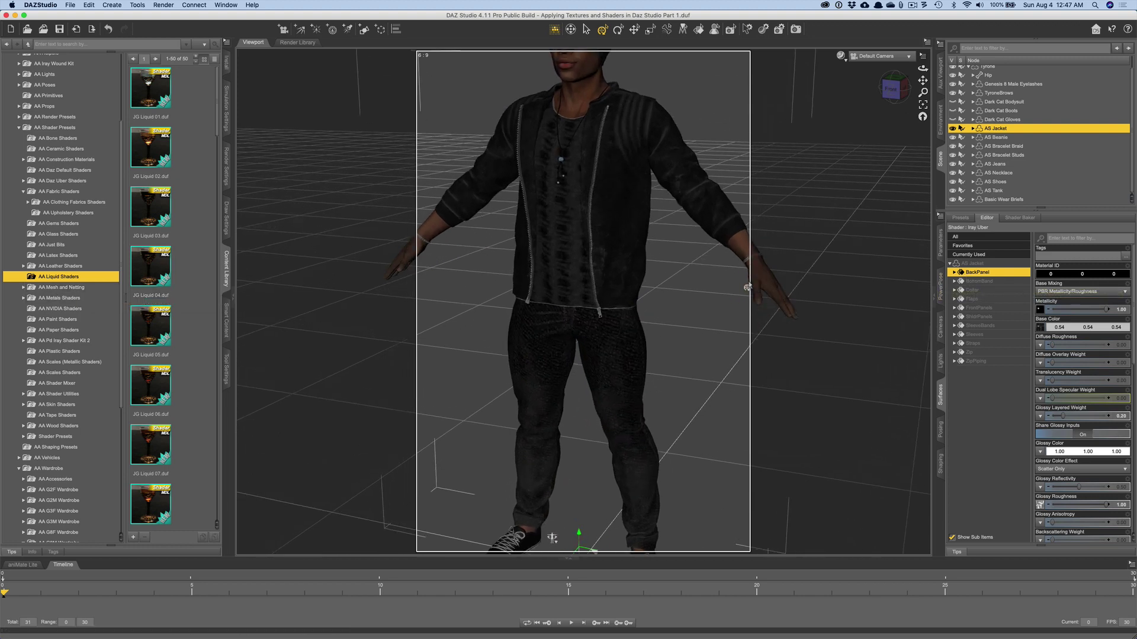
{"action": "left_click_drag", "start_coordinate": [923, 80], "coordinate": [922, 166]}
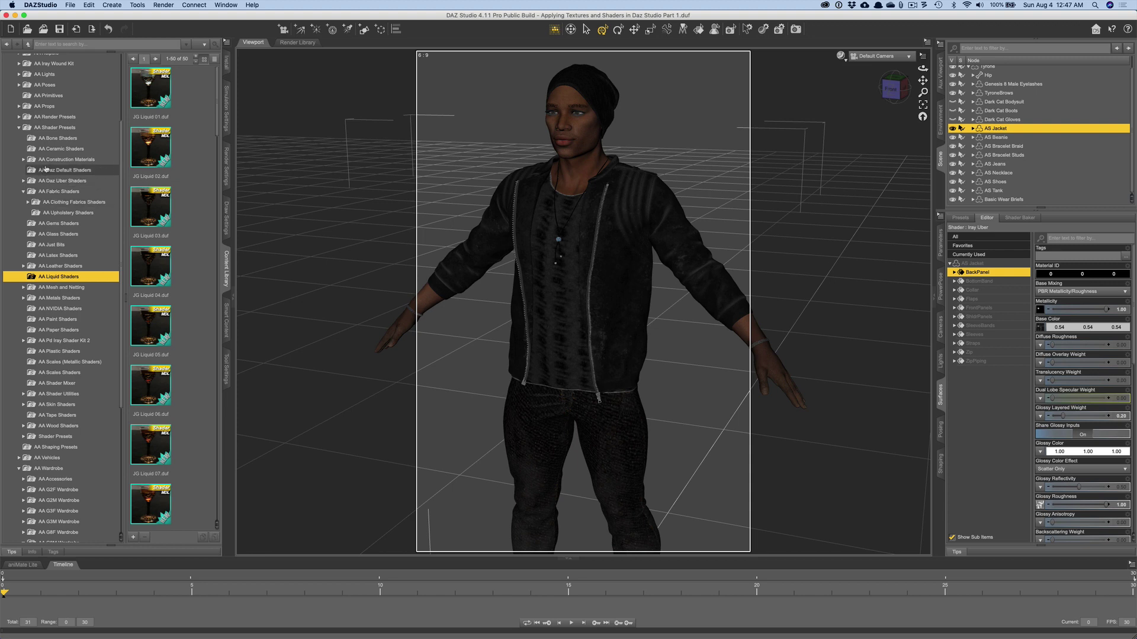
{"action": "left_click", "coordinate": [54, 138]}
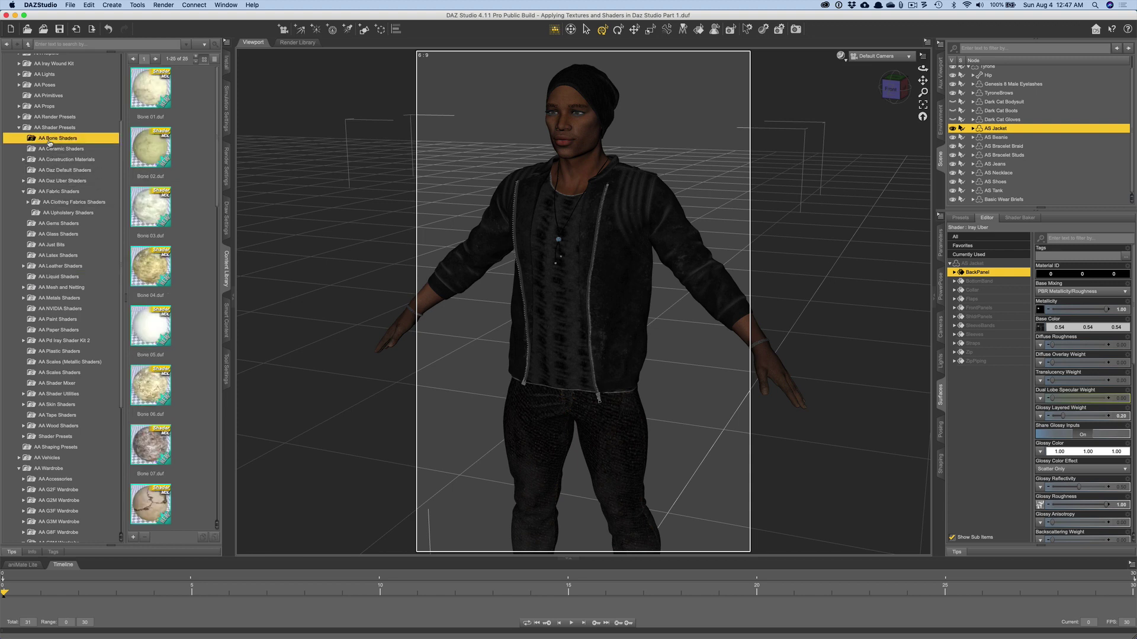
{"action": "double_click", "coordinate": [154, 206]}
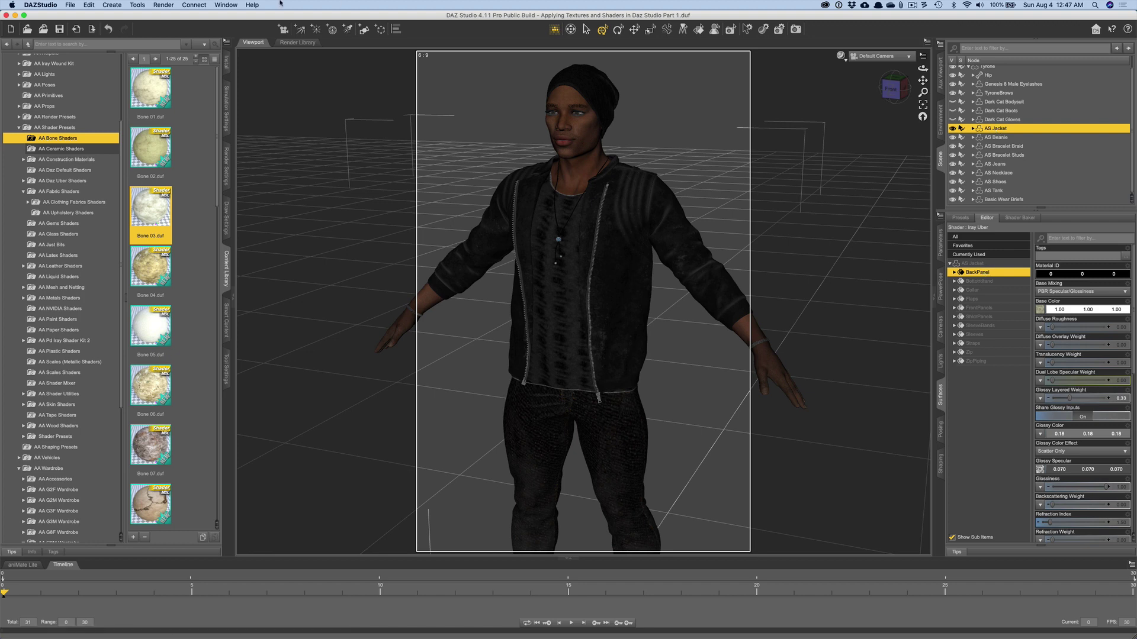
{"action": "left_click", "coordinate": [108, 29]}
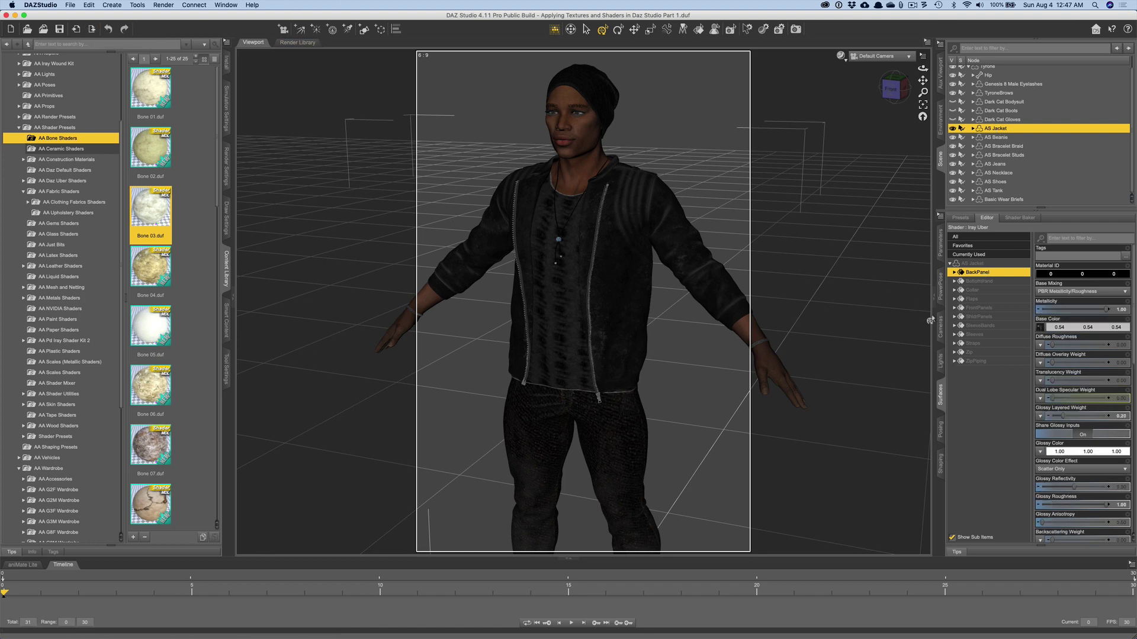
Apply the Bone 03 shader to the AS Jacket's FrontPanels surface and preview it in the viewport.
{"action": "left_click", "coordinate": [978, 310]}
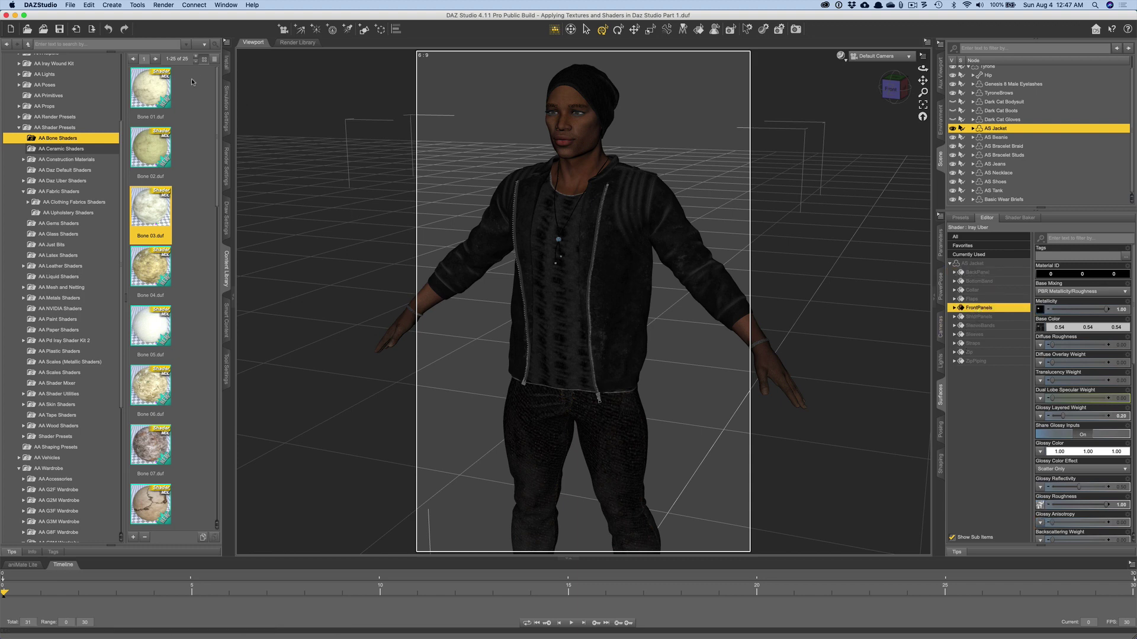
{"action": "double_click", "coordinate": [163, 210]}
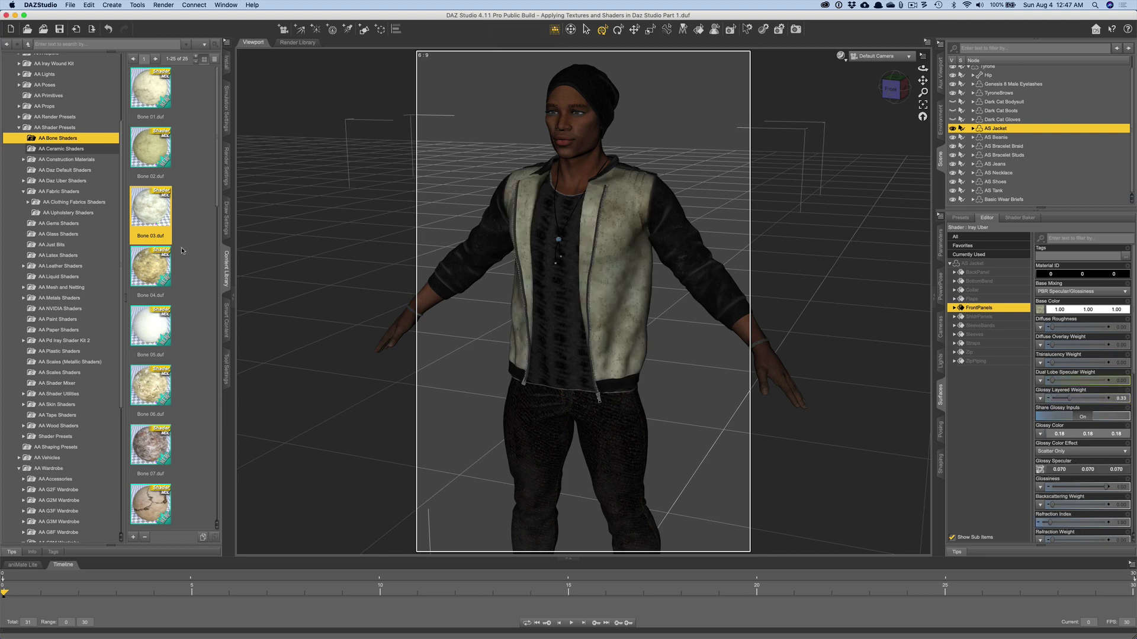
{"action": "left_click", "coordinate": [801, 73]}
{"action": "left_click", "coordinate": [841, 57]}
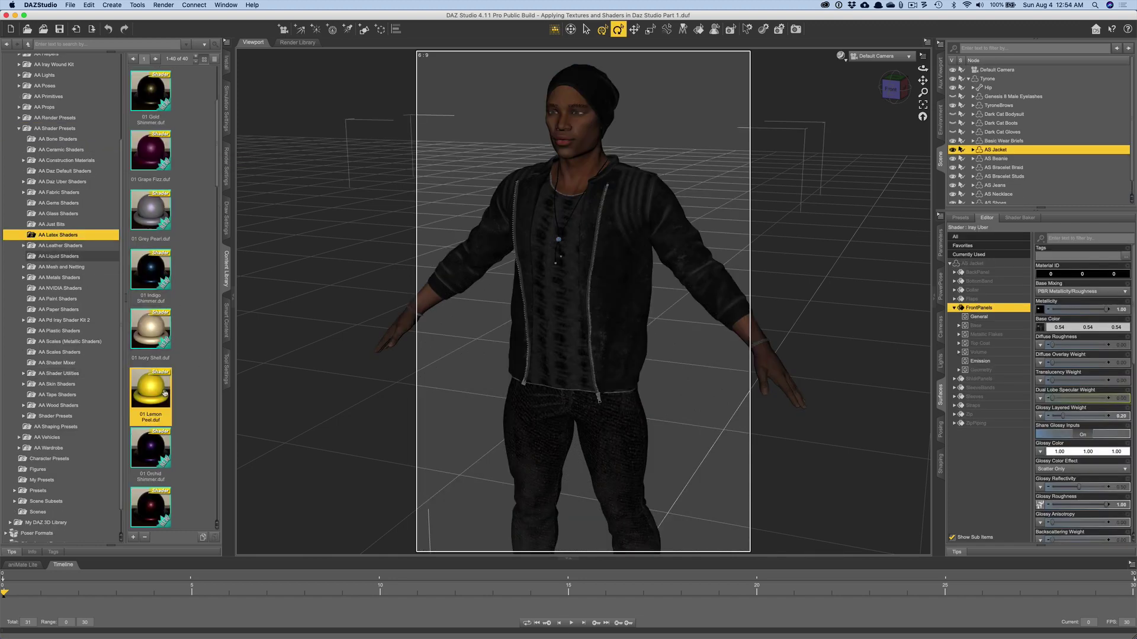
Preview the 01 Lemon Peel latex shader on the jacket's front panels in Iray, and replace it with the JG Liquid 06 shader.
{"action": "double_click", "coordinate": [154, 408]}
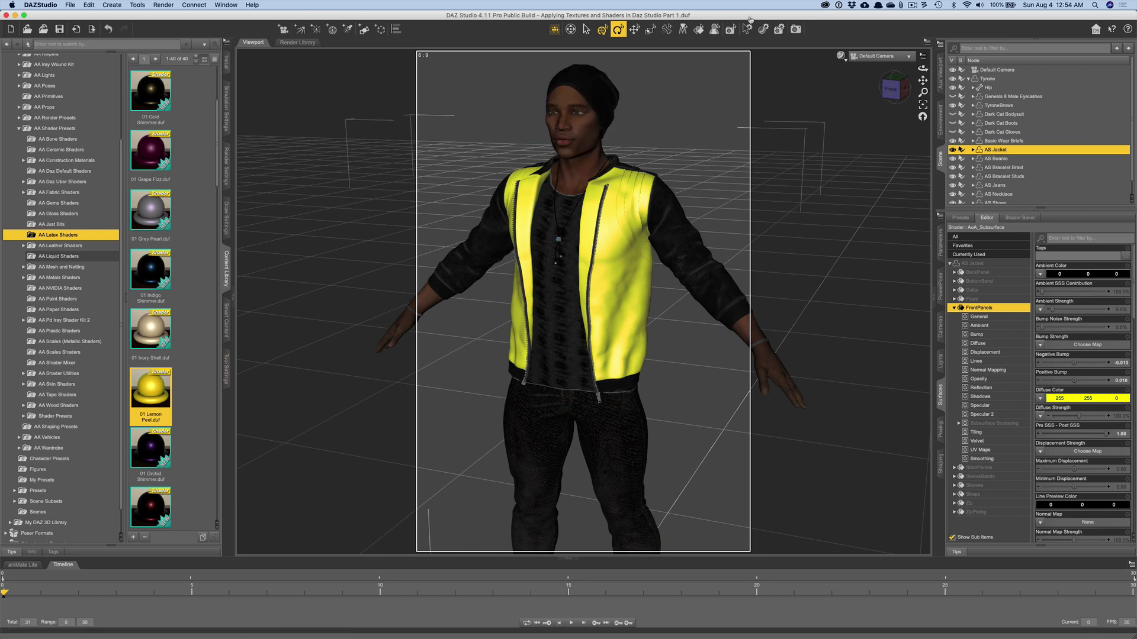
{"action": "left_click", "coordinate": [841, 58]}
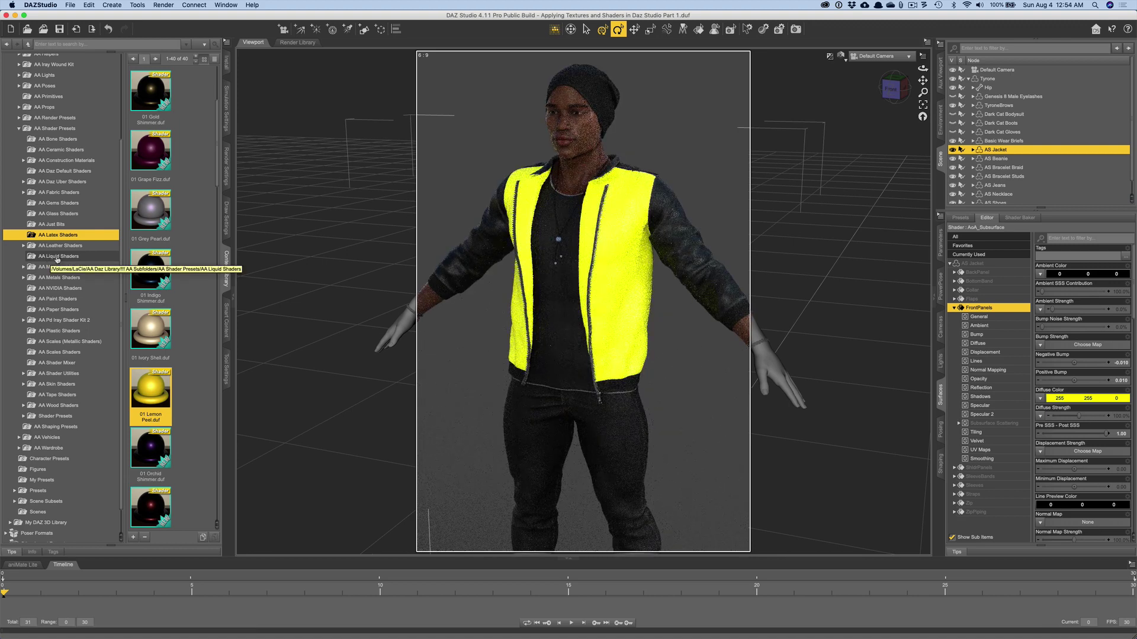
{"action": "left_click", "coordinate": [58, 258]}
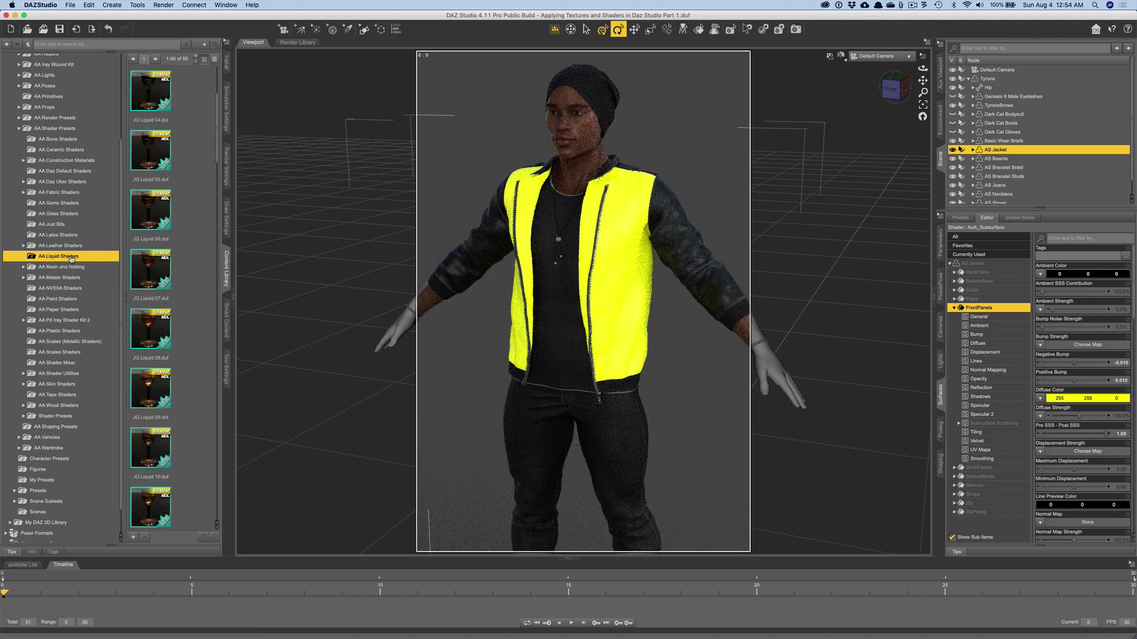
{"action": "double_click", "coordinate": [144, 210]}
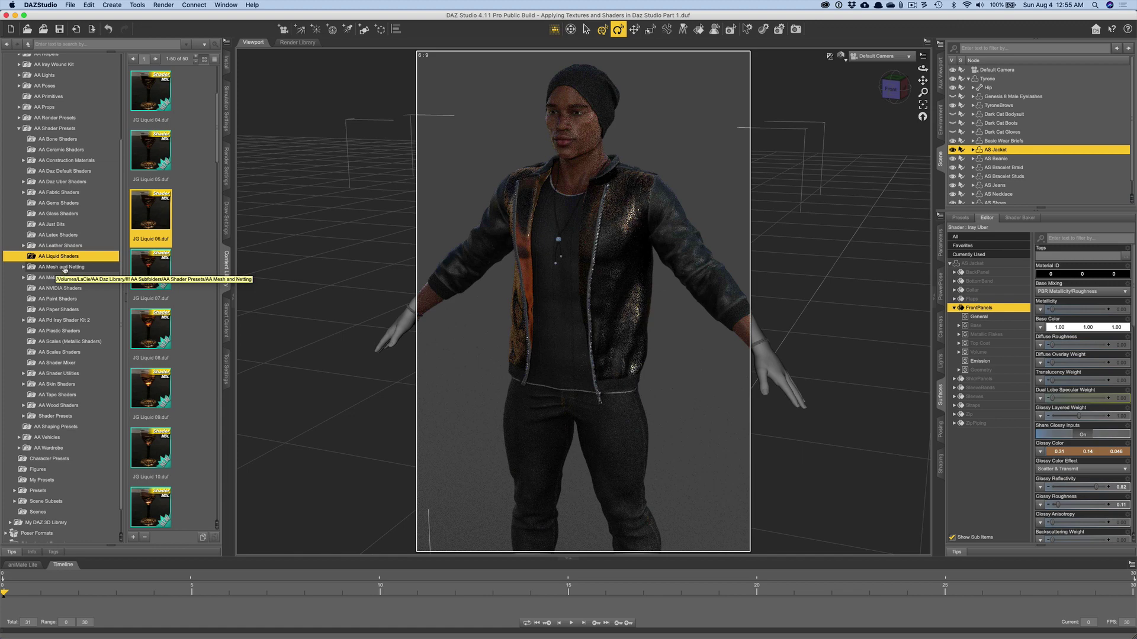
Apply the Car Paint - Orange Peel 2 Layer preset from AA NVIDIA Shaders to the jacket's front panels.
{"action": "left_click", "coordinate": [53, 289]}
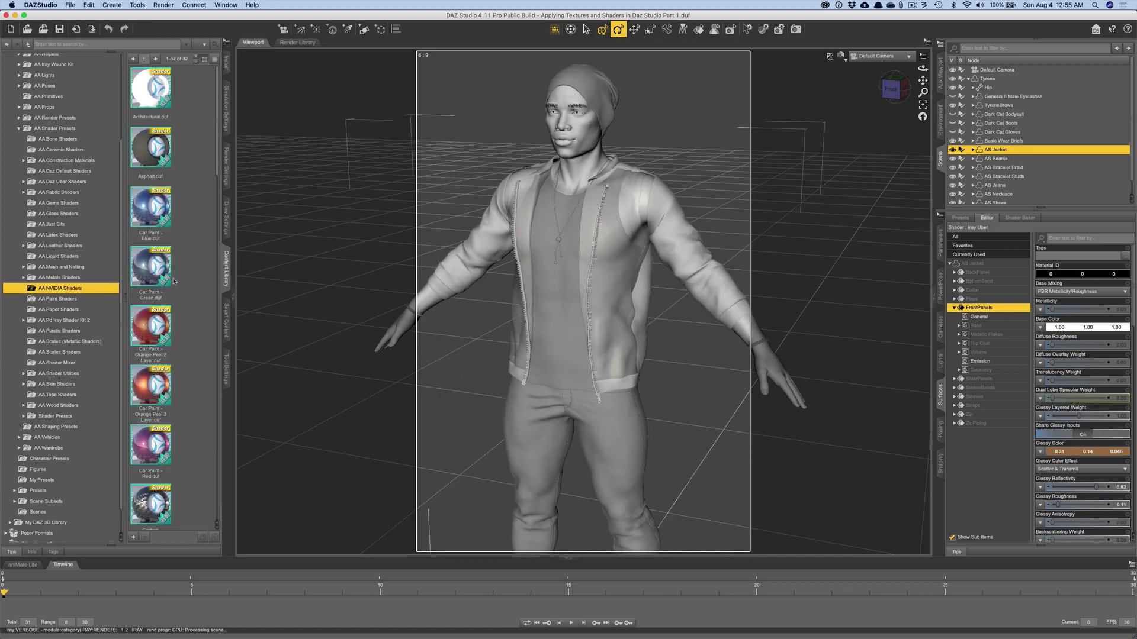
{"action": "left_click", "coordinate": [155, 266]}
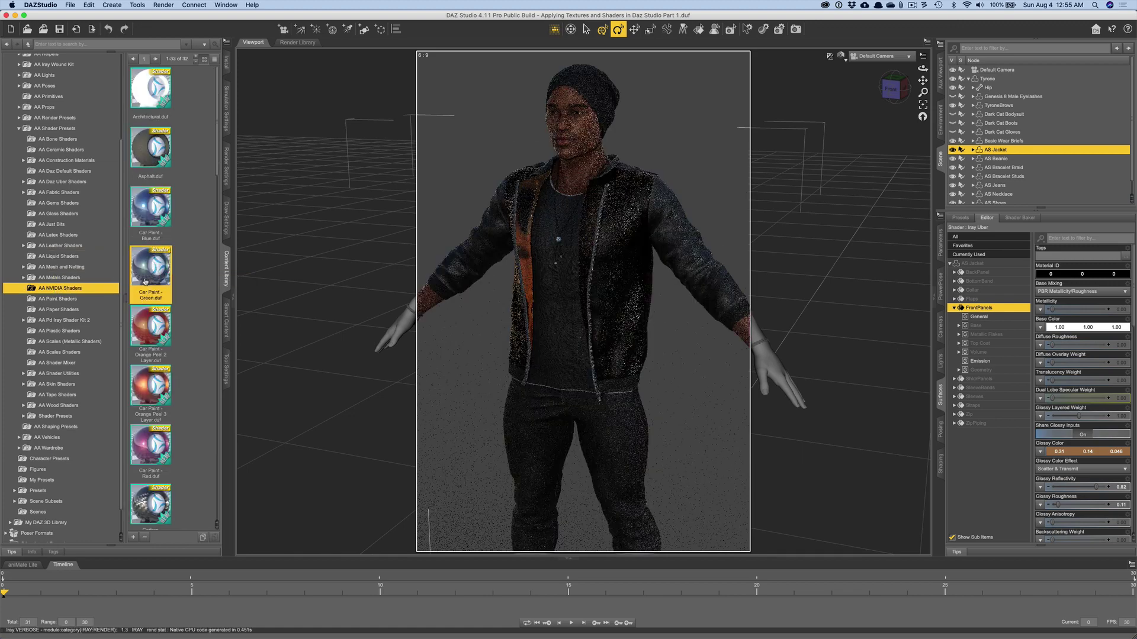
{"action": "left_click", "coordinate": [146, 323]}
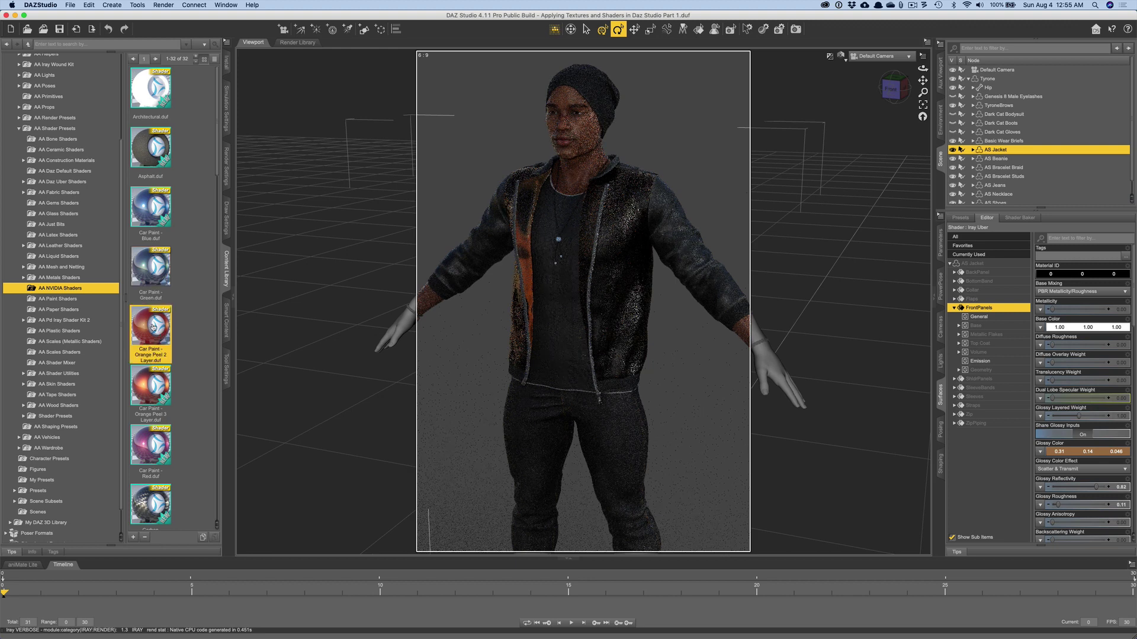
{"action": "double_click", "coordinate": [153, 326]}
{"action": "mouse_move", "coordinate": [149, 362]}
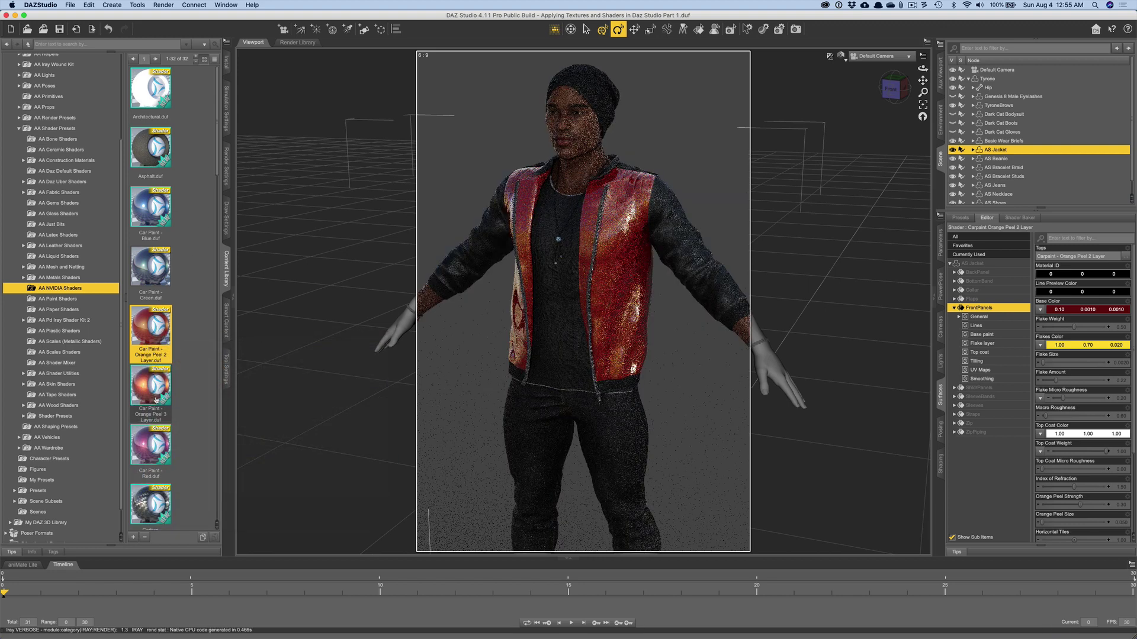
{"action": "mouse_move", "coordinate": [138, 388]}
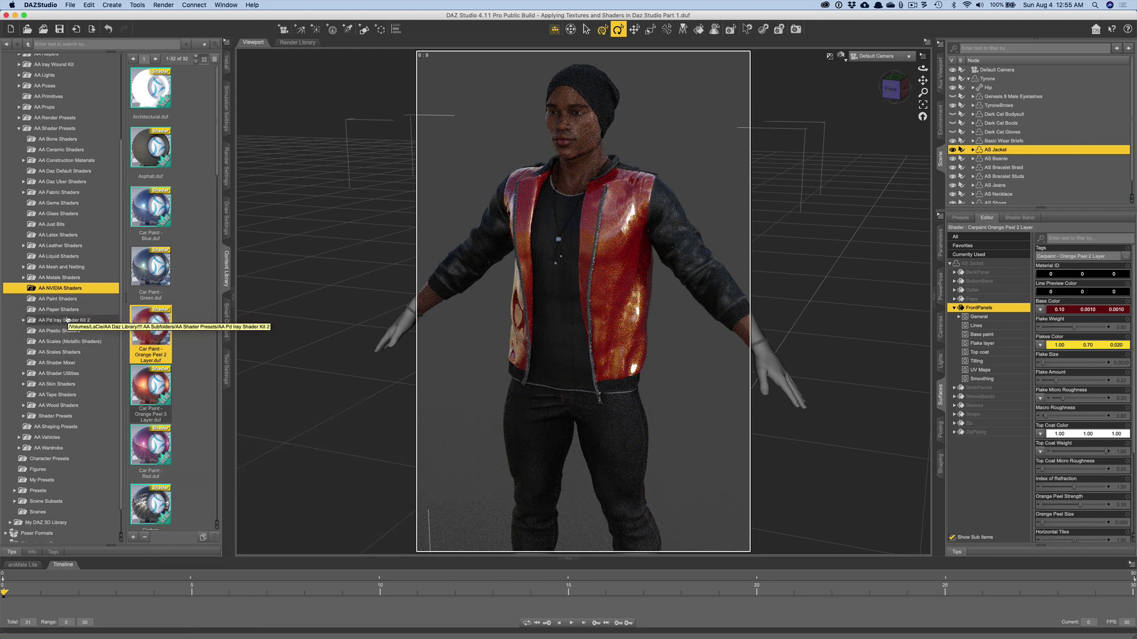
Apply the PDISK2 # Base 6 Latex preset from AA Pd Iray Shader Kit 2 to the jacket's FrontPanels surface.
{"action": "left_click", "coordinate": [50, 311]}
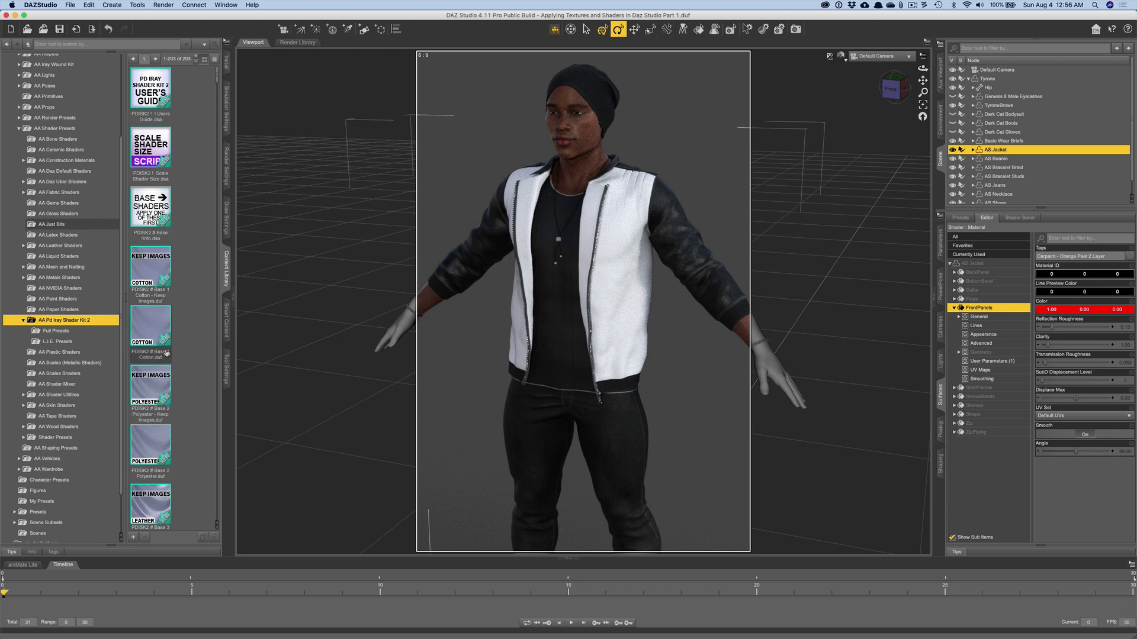
{"action": "scroll", "coordinate": [158, 334], "scroll_direction": "down", "scroll_amount": 5}
{"action": "scroll", "coordinate": [158, 333], "scroll_direction": "down", "scroll_amount": 3}
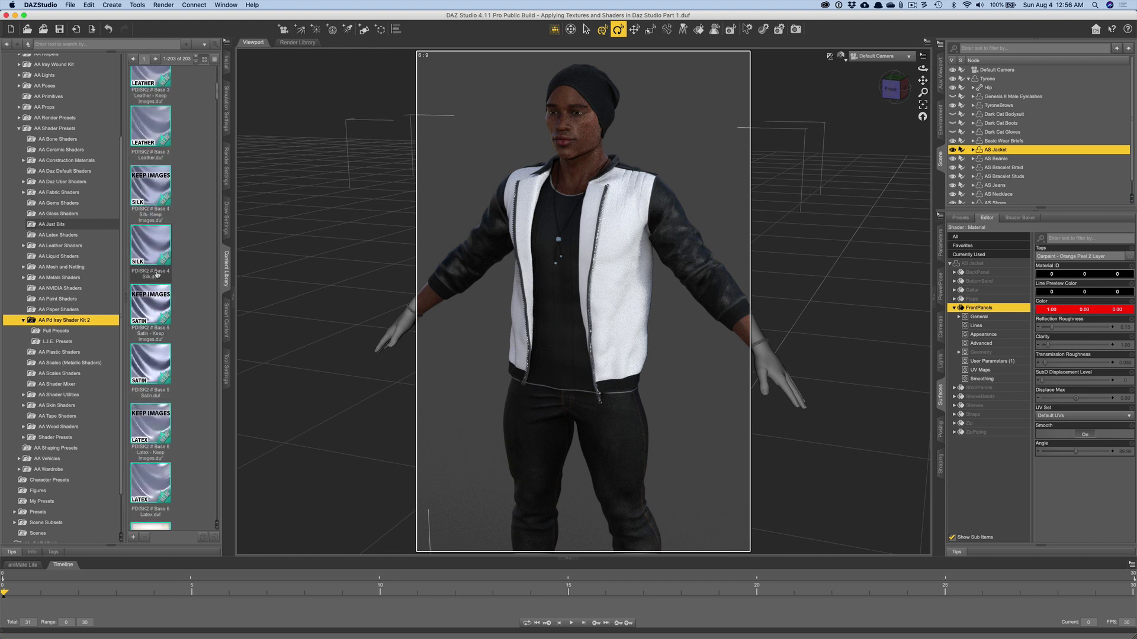
{"action": "scroll", "coordinate": [164, 308], "scroll_direction": "up", "scroll_amount": 1}
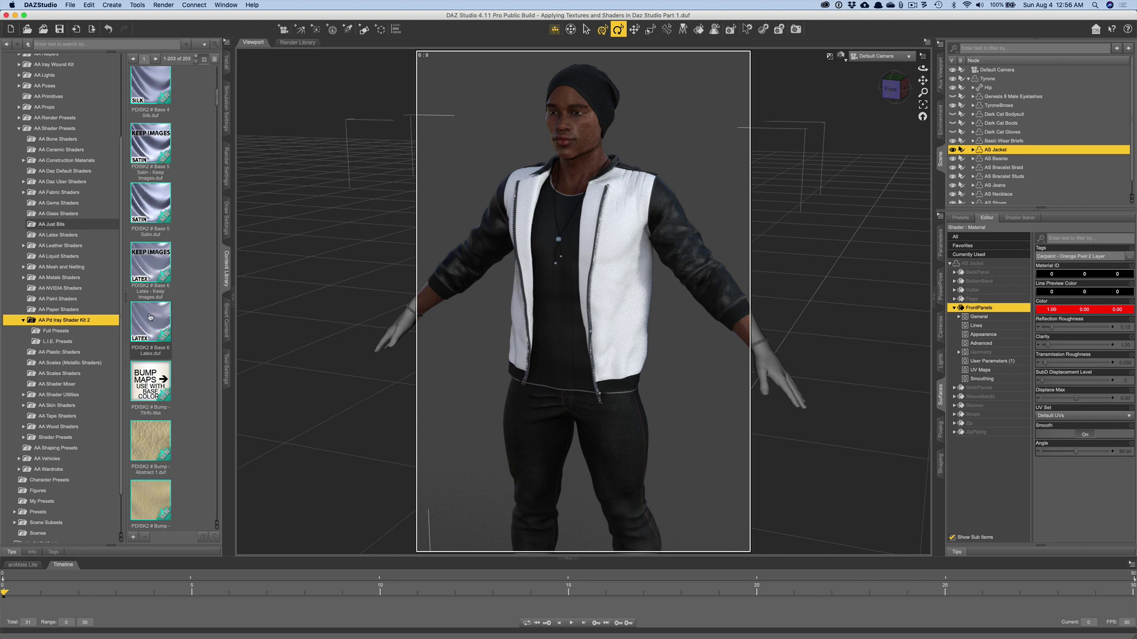
{"action": "double_click", "coordinate": [150, 317]}
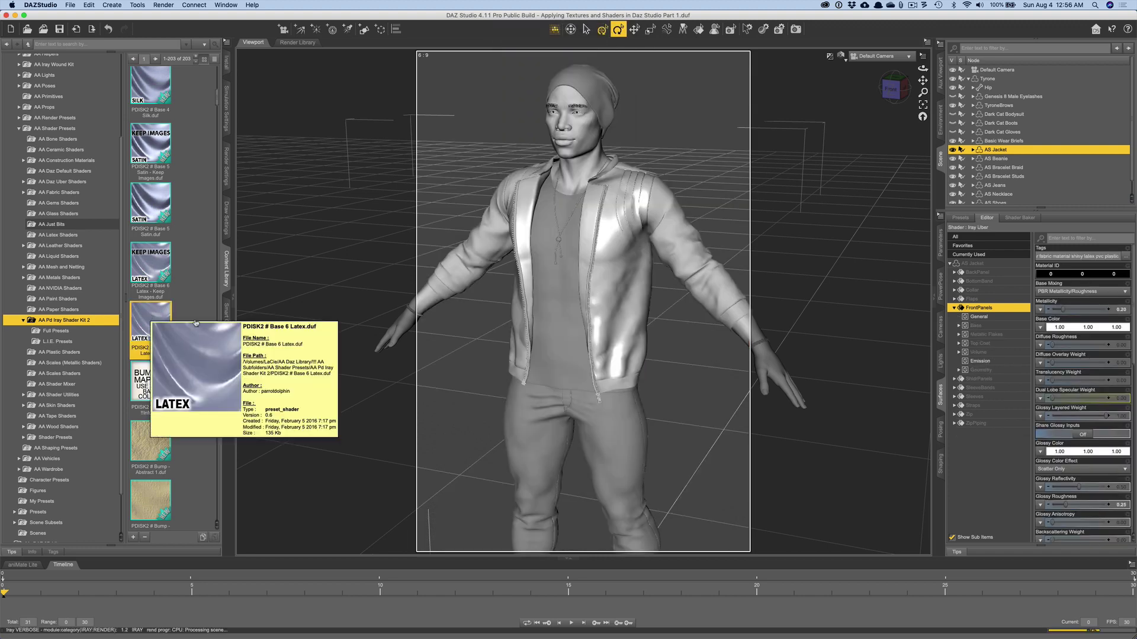
Apply the PDISK2 # Bump - Geometric 1 preset from AA Pd Iray Shader Kit 2 to the jacket's FrontPanels surface.
{"action": "scroll", "coordinate": [194, 318], "scroll_direction": "down", "scroll_amount": 10}
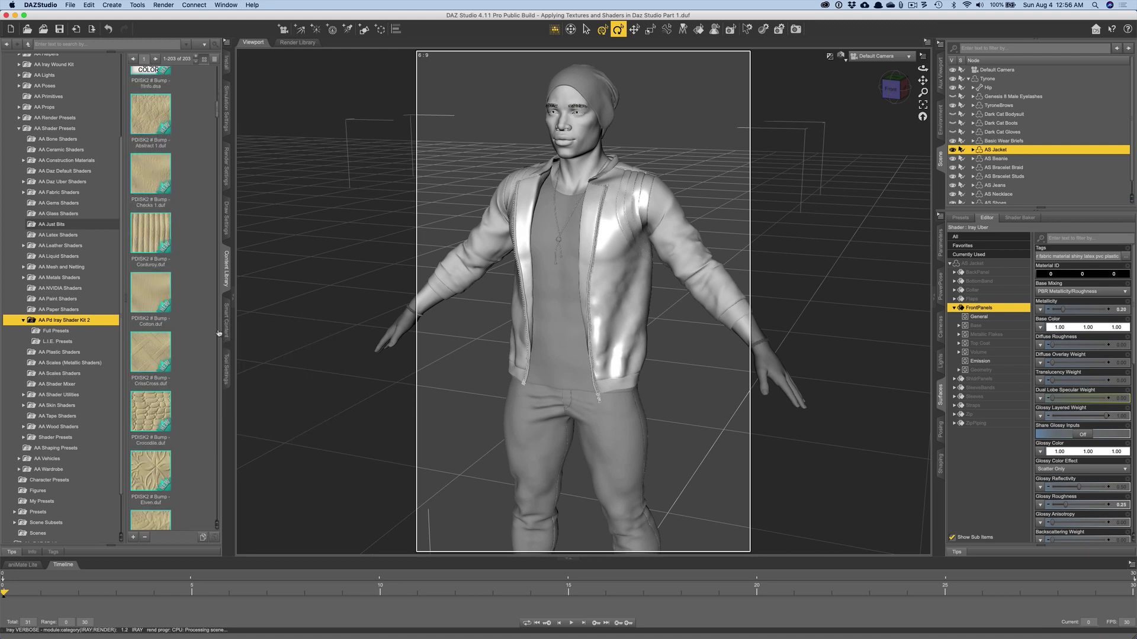
{"action": "scroll", "coordinate": [203, 321], "scroll_direction": "up", "scroll_amount": 3}
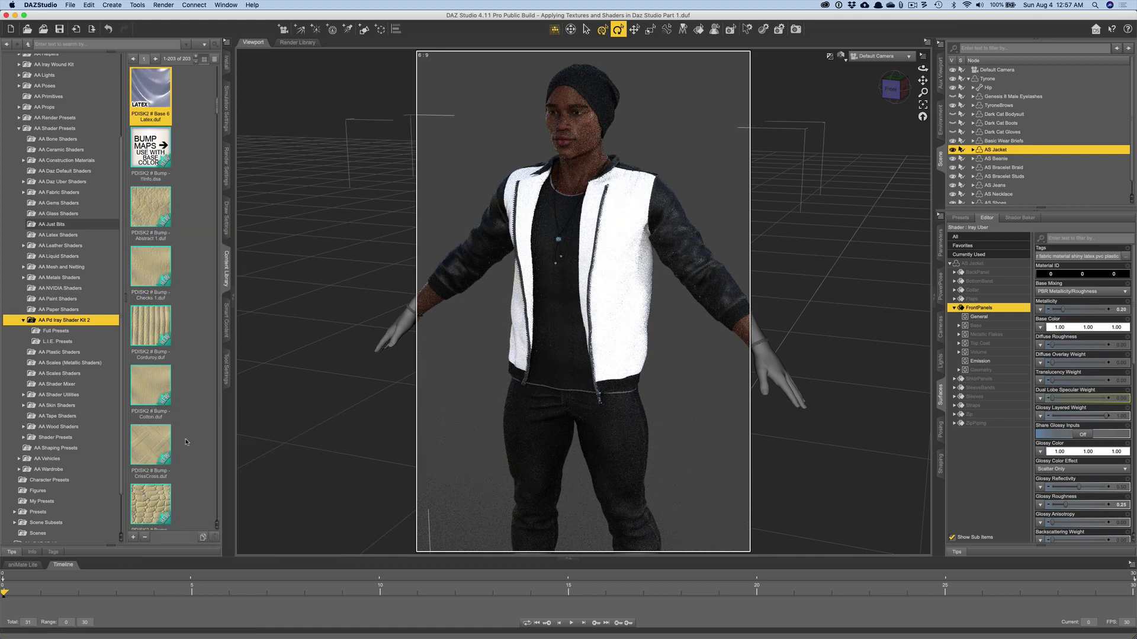
{"action": "scroll", "coordinate": [188, 433], "scroll_direction": "down", "scroll_amount": 4}
{"action": "scroll", "coordinate": [173, 430], "scroll_direction": "down", "scroll_amount": 7}
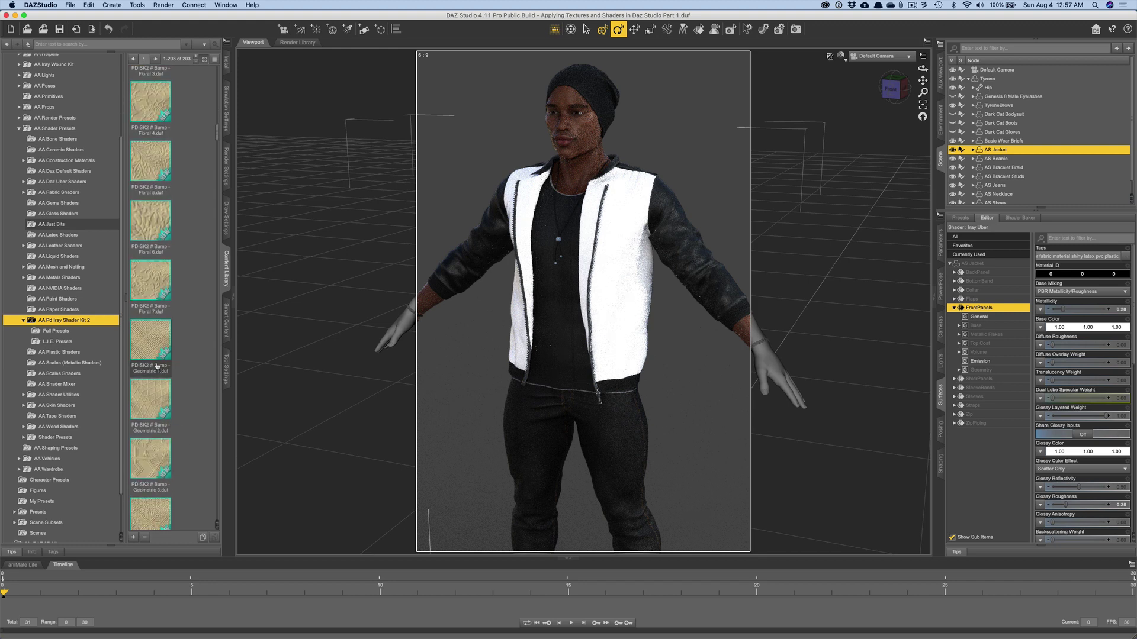
{"action": "double_click", "coordinate": [151, 334]}
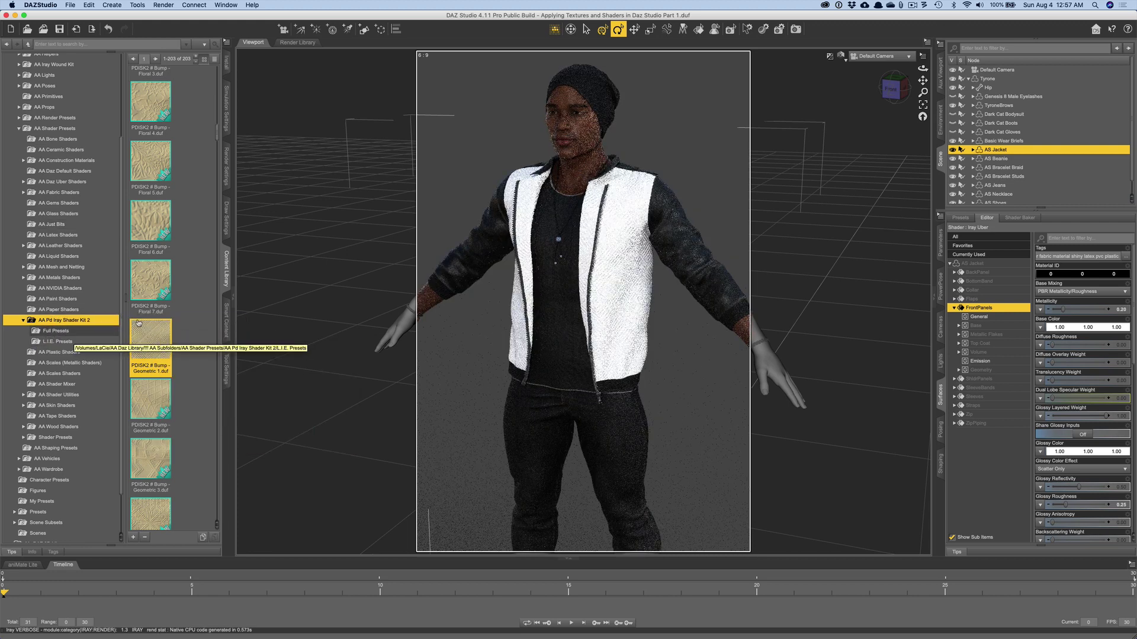
Set the bump strength of the jacket's front panels with the PDISK2 # Bump_Strength 1.0 preset.
{"action": "scroll", "coordinate": [185, 357], "scroll_direction": "down", "scroll_amount": 2}
{"action": "scroll", "coordinate": [185, 356], "scroll_direction": "down", "scroll_amount": 15}
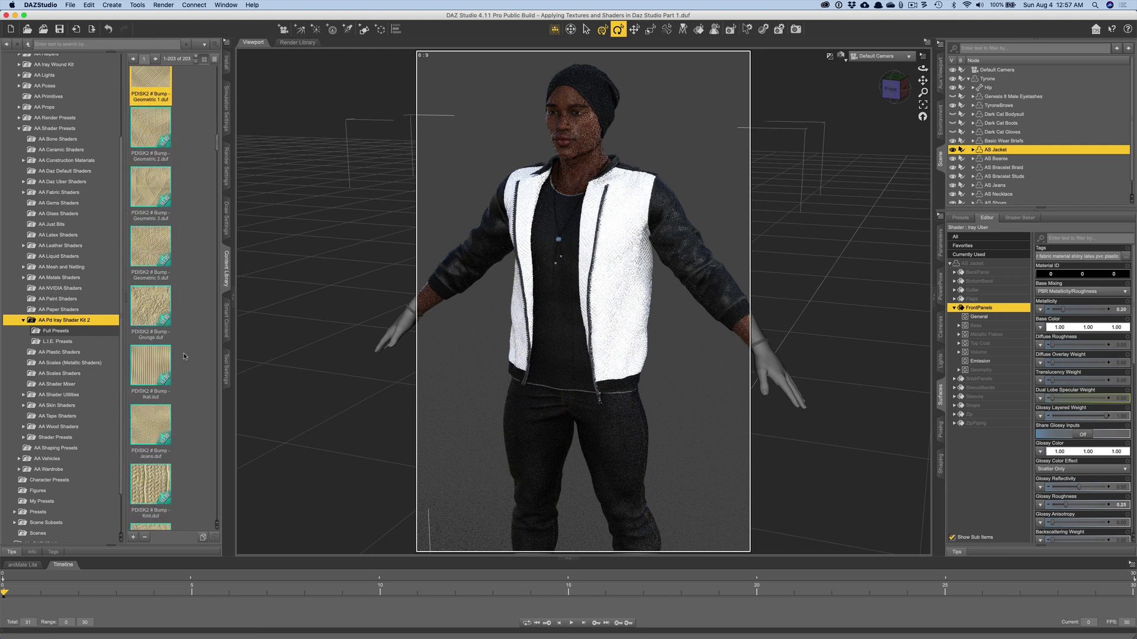
{"action": "scroll", "coordinate": [185, 356], "scroll_direction": "down", "scroll_amount": 5}
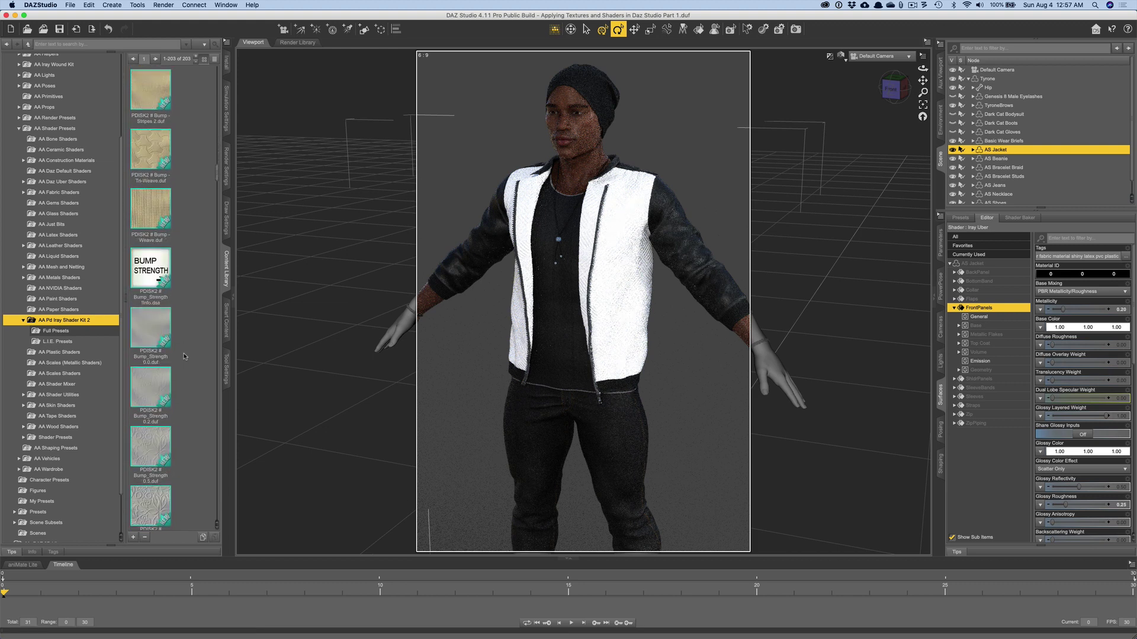
{"action": "scroll", "coordinate": [185, 357], "scroll_direction": "down", "scroll_amount": 1}
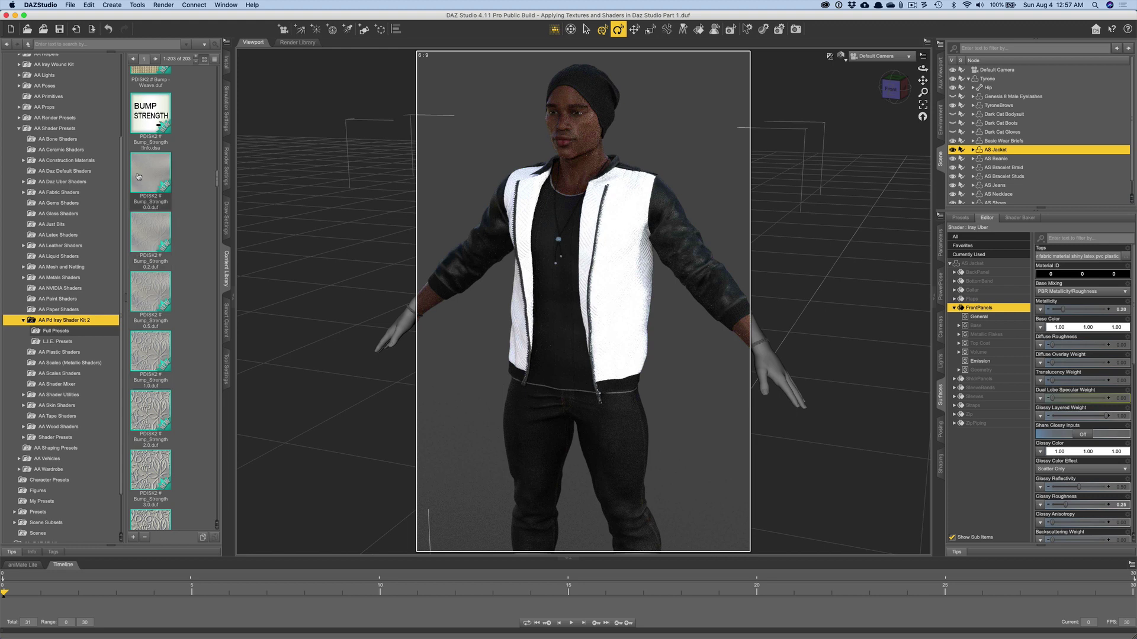
{"action": "scroll", "coordinate": [169, 414], "scroll_direction": "down", "scroll_amount": 3}
{"action": "scroll", "coordinate": [170, 415], "scroll_direction": "down", "scroll_amount": 5}
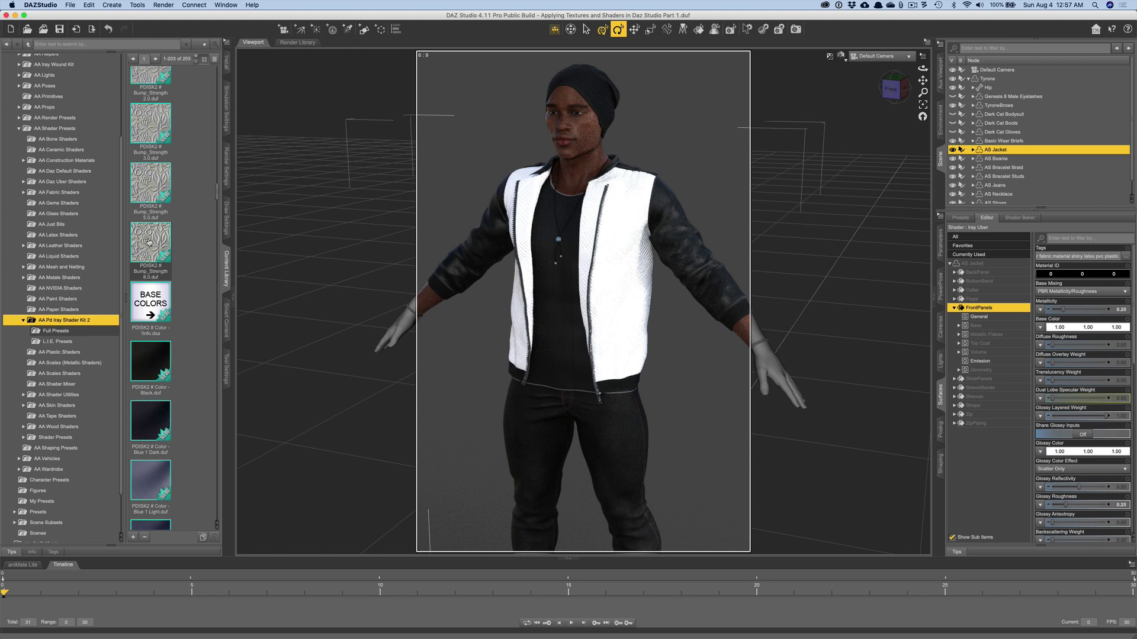
{"action": "scroll", "coordinate": [151, 248], "scroll_direction": "up", "scroll_amount": 8}
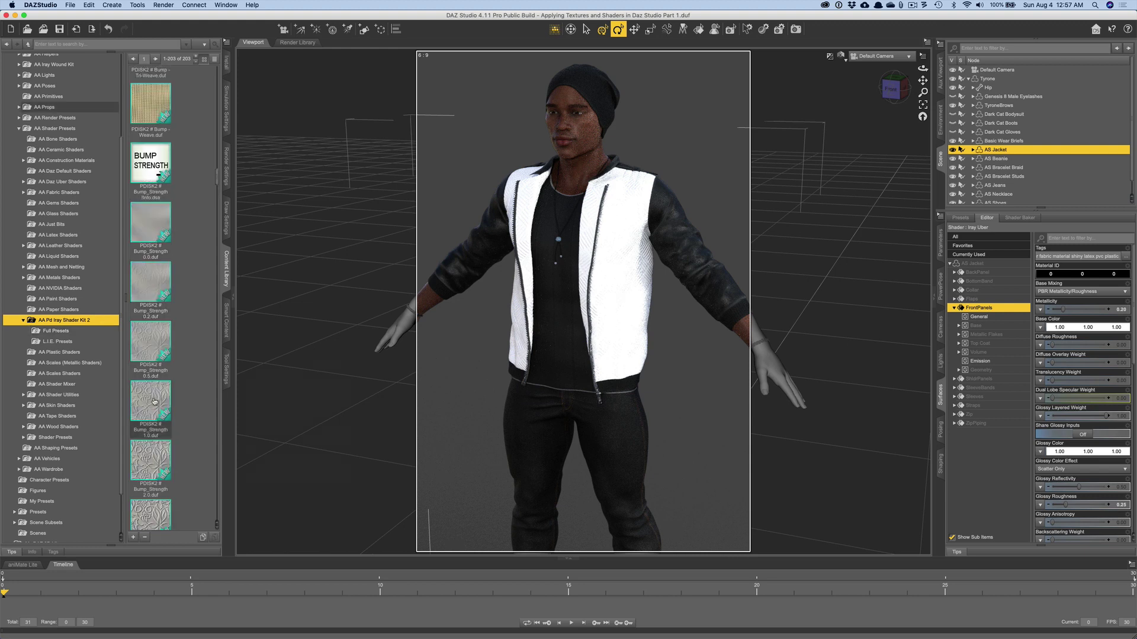
{"action": "double_click", "coordinate": [154, 401]}
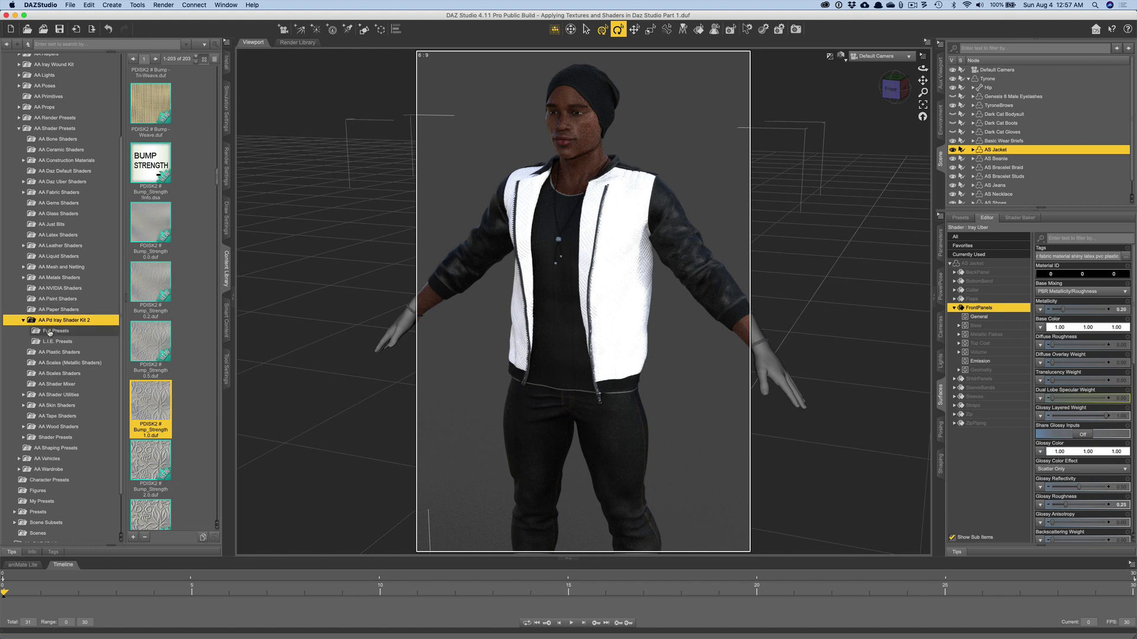
Apply the PDISK2 # Color - Blue 2 preset to the jacket's front panels and inspect the jacket up close in the viewport.
{"action": "scroll", "coordinate": [154, 350], "scroll_direction": "down", "scroll_amount": 8}
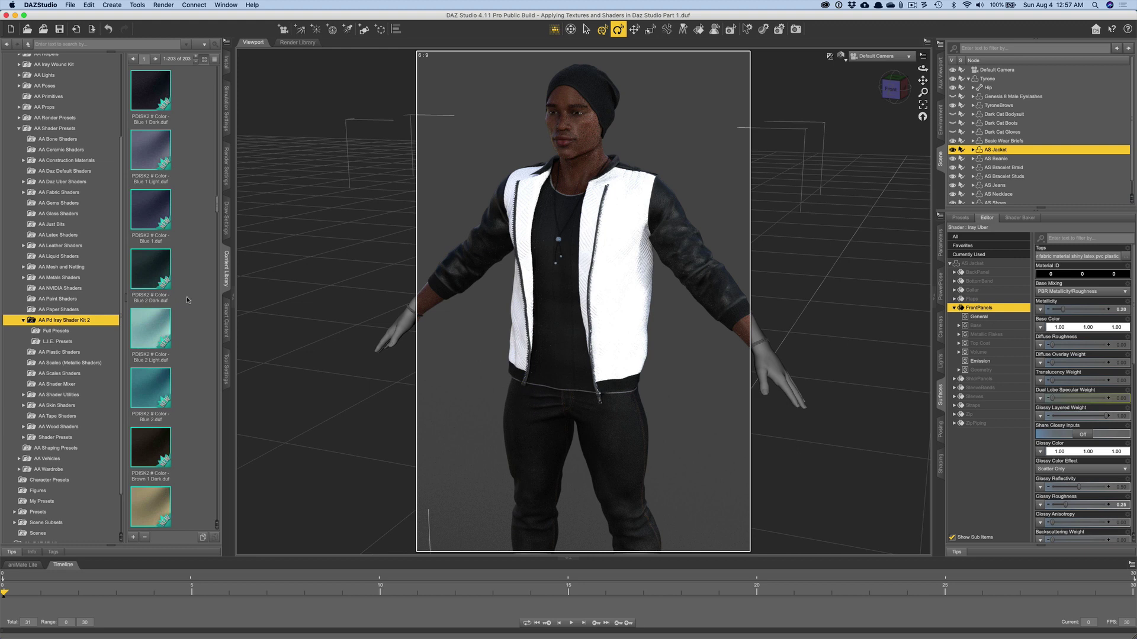
{"action": "double_click", "coordinate": [155, 388]}
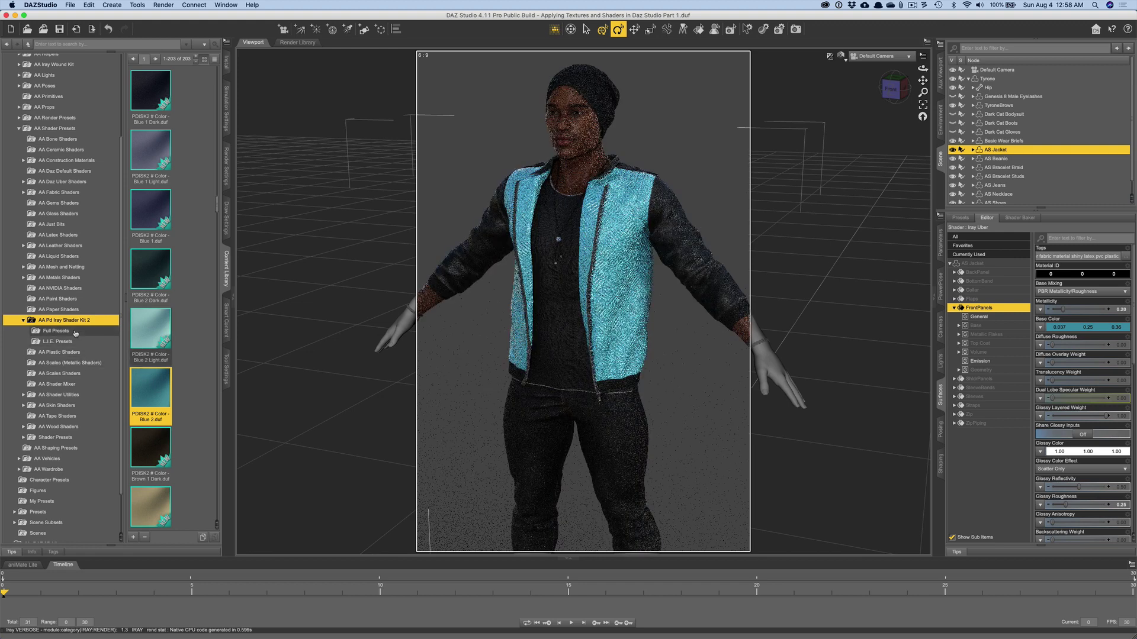
{"action": "scroll", "coordinate": [151, 367], "scroll_direction": "down", "scroll_amount": 2}
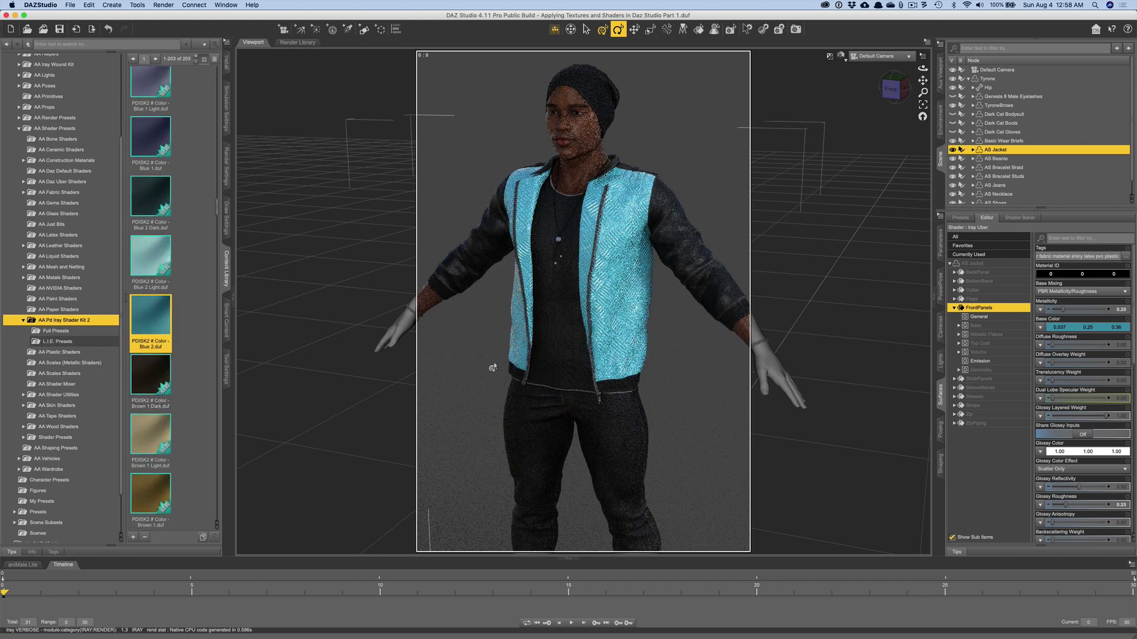
{"action": "scroll", "coordinate": [621, 282], "scroll_direction": "up", "scroll_amount": 2}
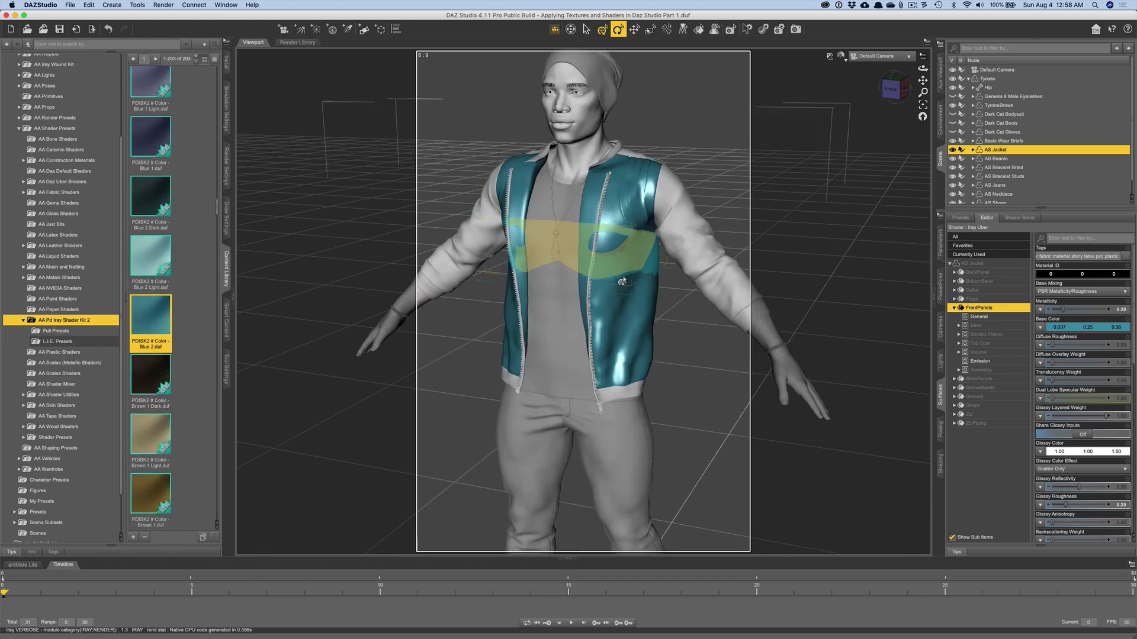
{"action": "scroll", "coordinate": [622, 282], "scroll_direction": "up", "scroll_amount": 3}
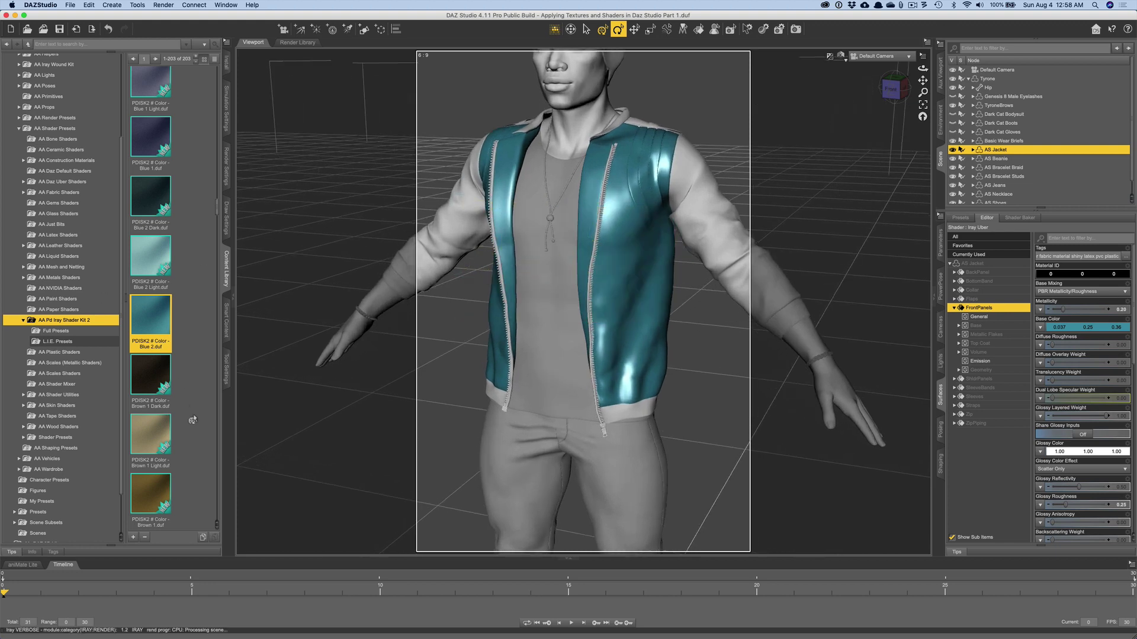
Make the jacket's front panels semi-transparent with the PDISK2 # Cutout Value 0.50 preset.
{"action": "scroll", "coordinate": [193, 418], "scroll_direction": "down", "scroll_amount": 7}
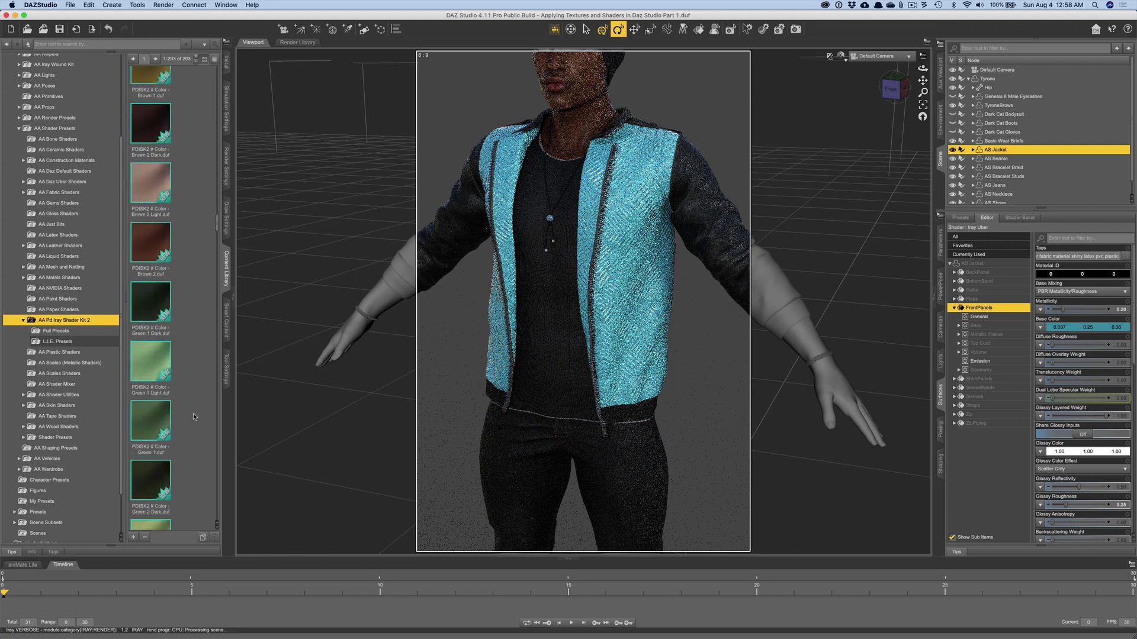
{"action": "scroll", "coordinate": [193, 413], "scroll_direction": "down", "scroll_amount": 9}
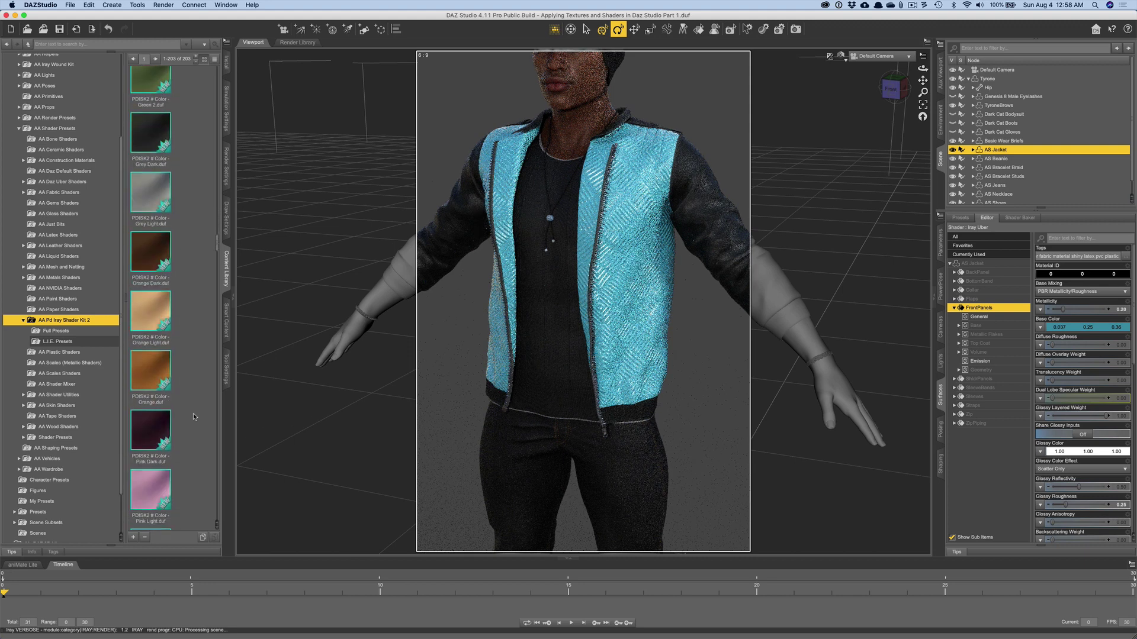
{"action": "scroll", "coordinate": [193, 414], "scroll_direction": "down", "scroll_amount": 10}
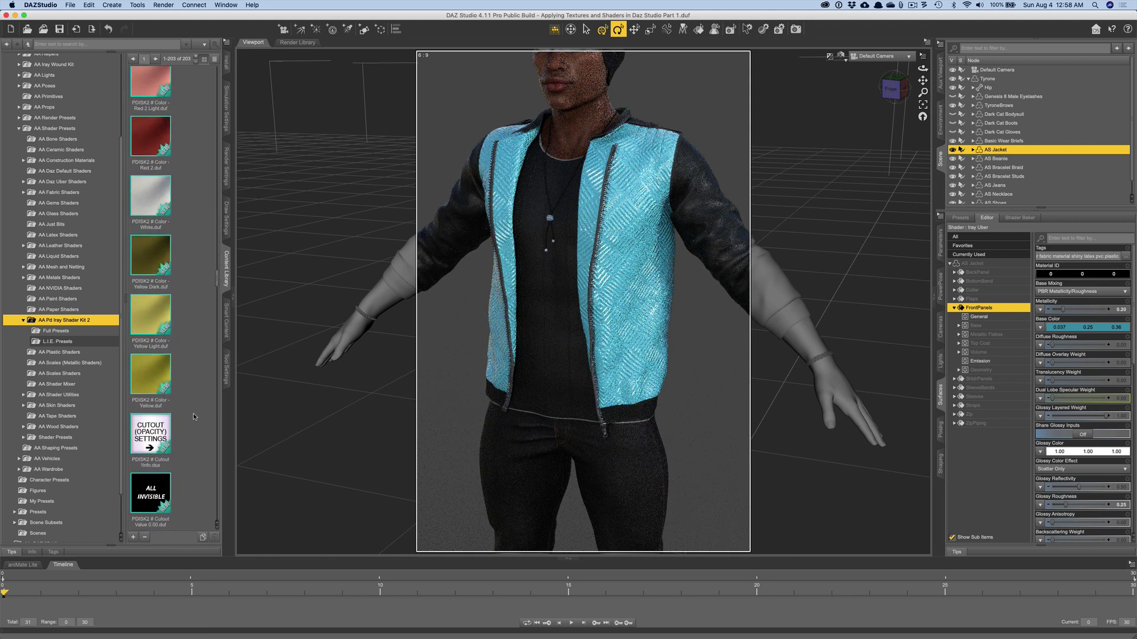
{"action": "scroll", "coordinate": [193, 413], "scroll_direction": "down", "scroll_amount": 6}
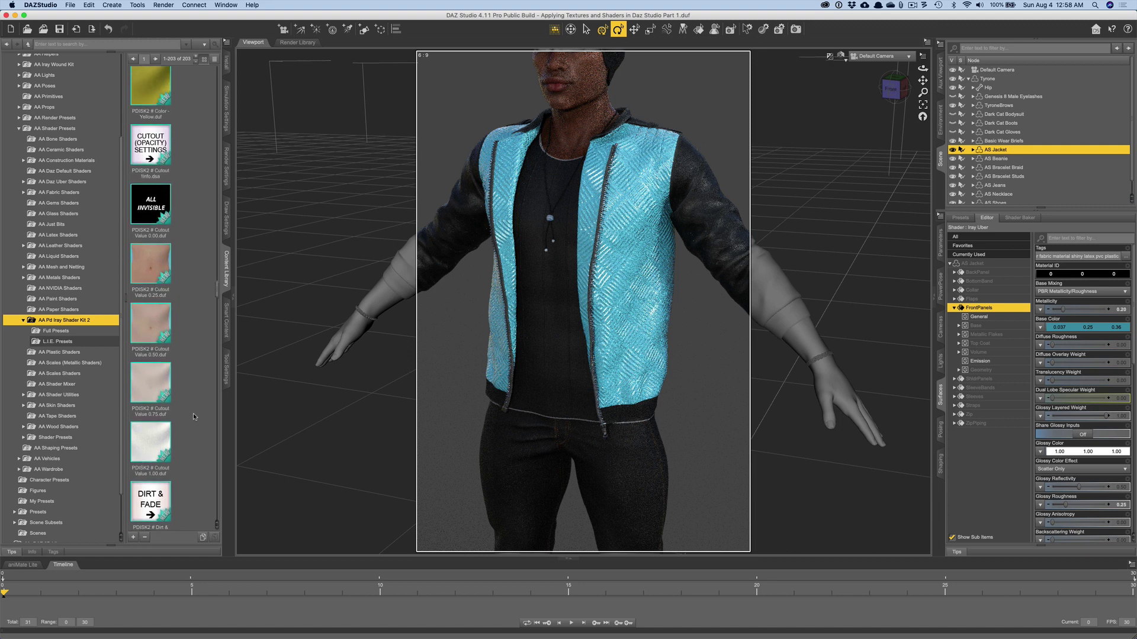
{"action": "scroll", "coordinate": [193, 414], "scroll_direction": "up", "scroll_amount": 1}
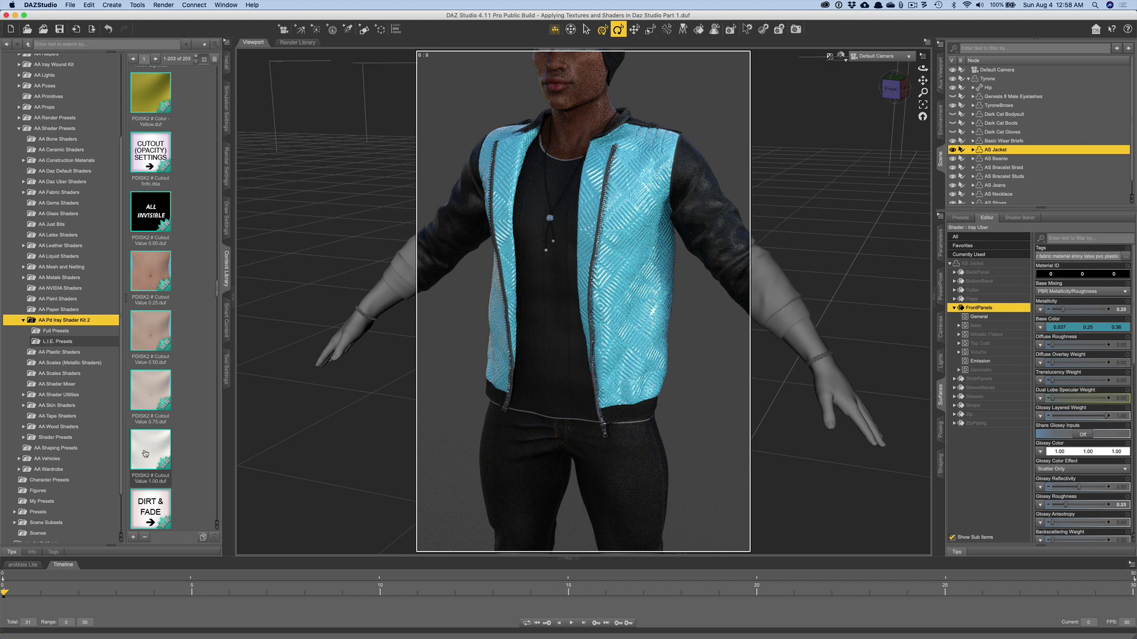
{"action": "mouse_move", "coordinate": [145, 453]}
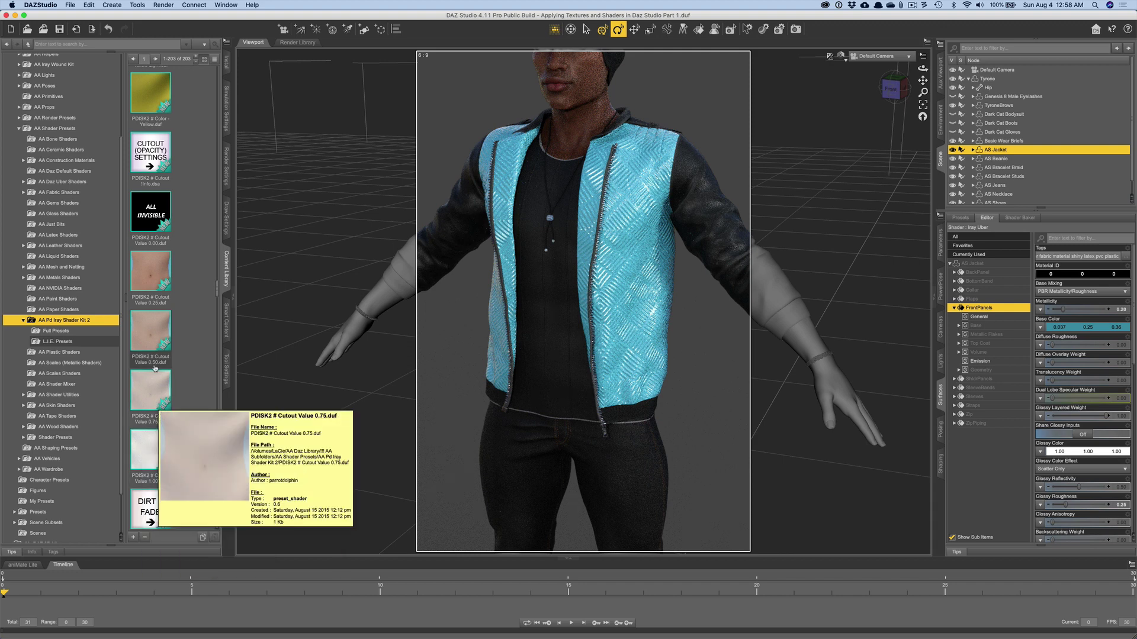
{"action": "double_click", "coordinate": [148, 336]}
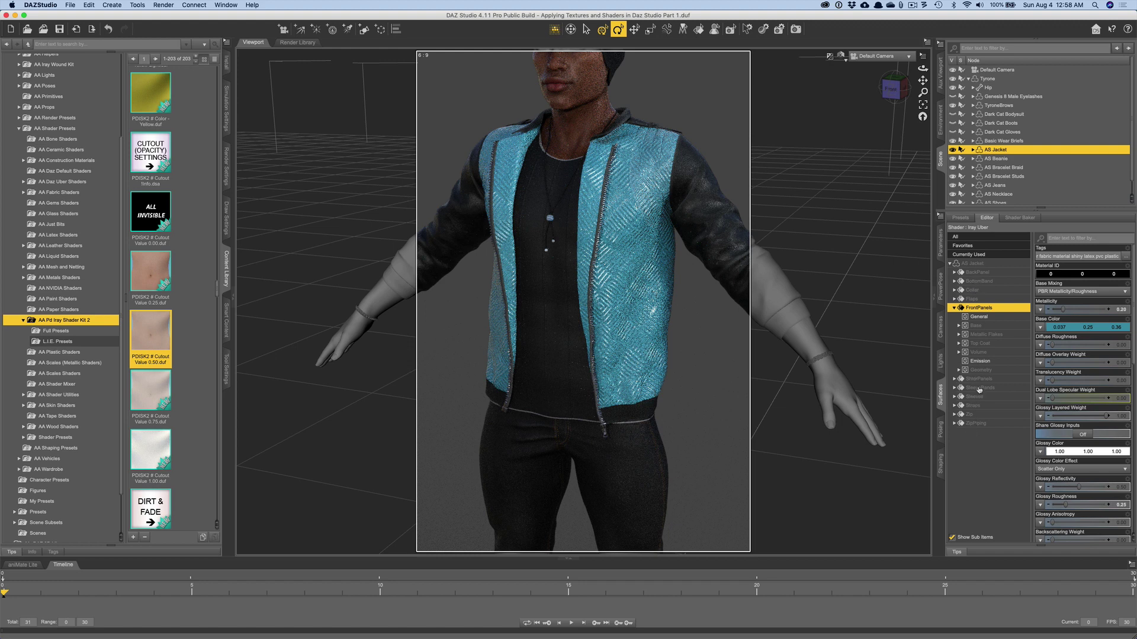
Collapse the FrontPanels surface group and apply the PDISK2 # Dirt & Fade 2 B preset to the jacket's front panels.
{"action": "left_click", "coordinate": [954, 308]}
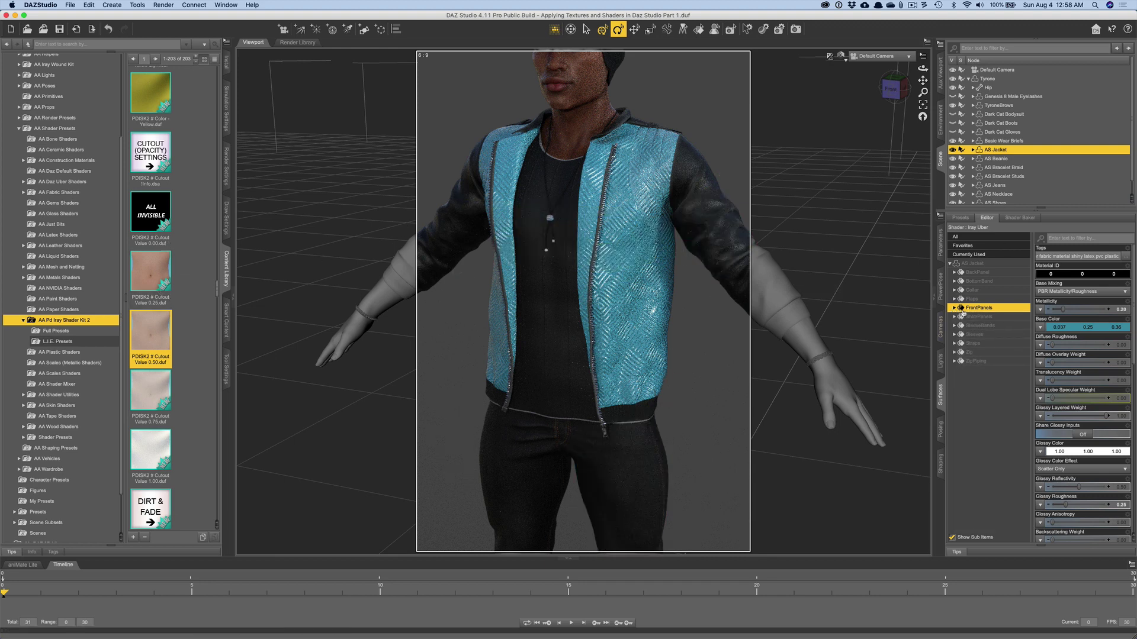
{"action": "scroll", "coordinate": [1002, 203], "scroll_direction": "down", "scroll_amount": 1}
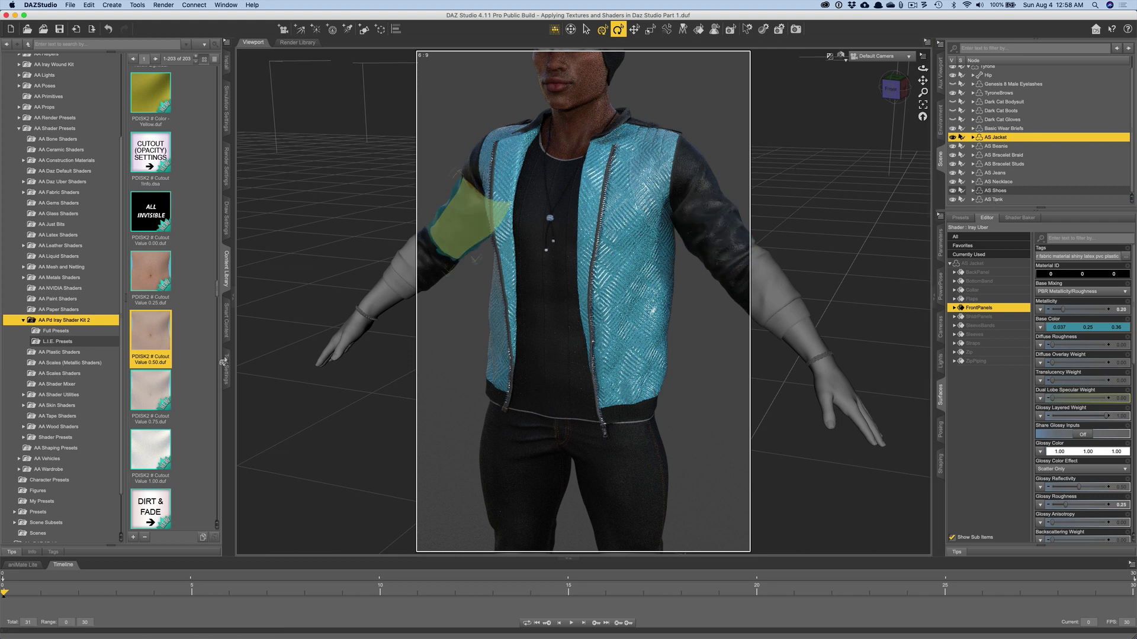
{"action": "scroll", "coordinate": [216, 415], "scroll_direction": "down", "scroll_amount": 2}
{"action": "scroll", "coordinate": [216, 415], "scroll_direction": "down", "scroll_amount": 1}
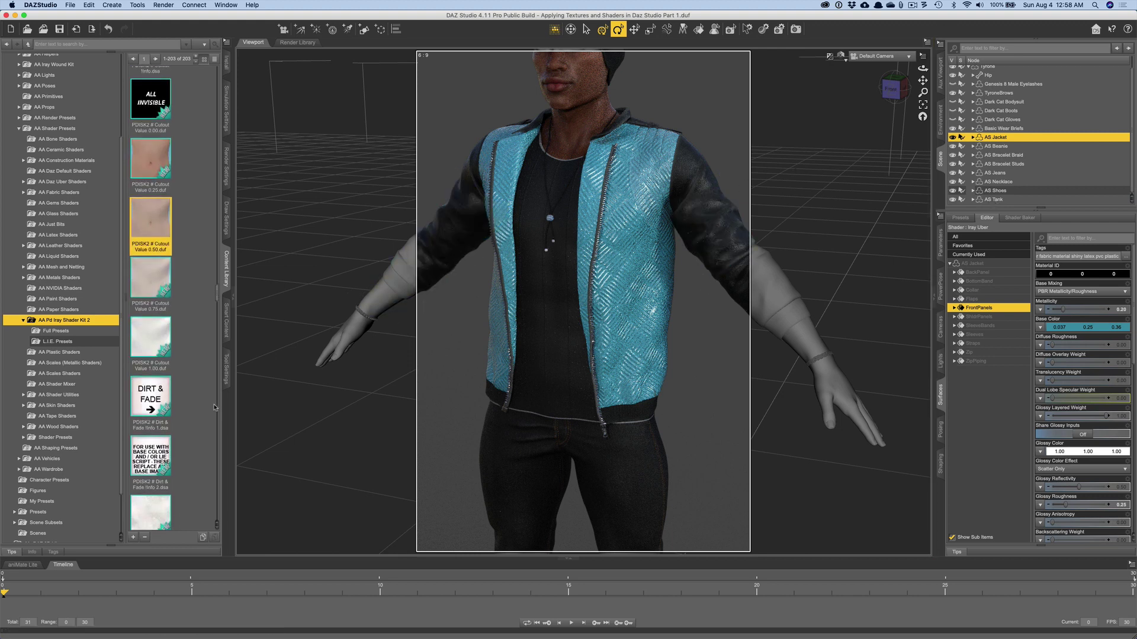
{"action": "scroll", "coordinate": [175, 386], "scroll_direction": "down", "scroll_amount": 5}
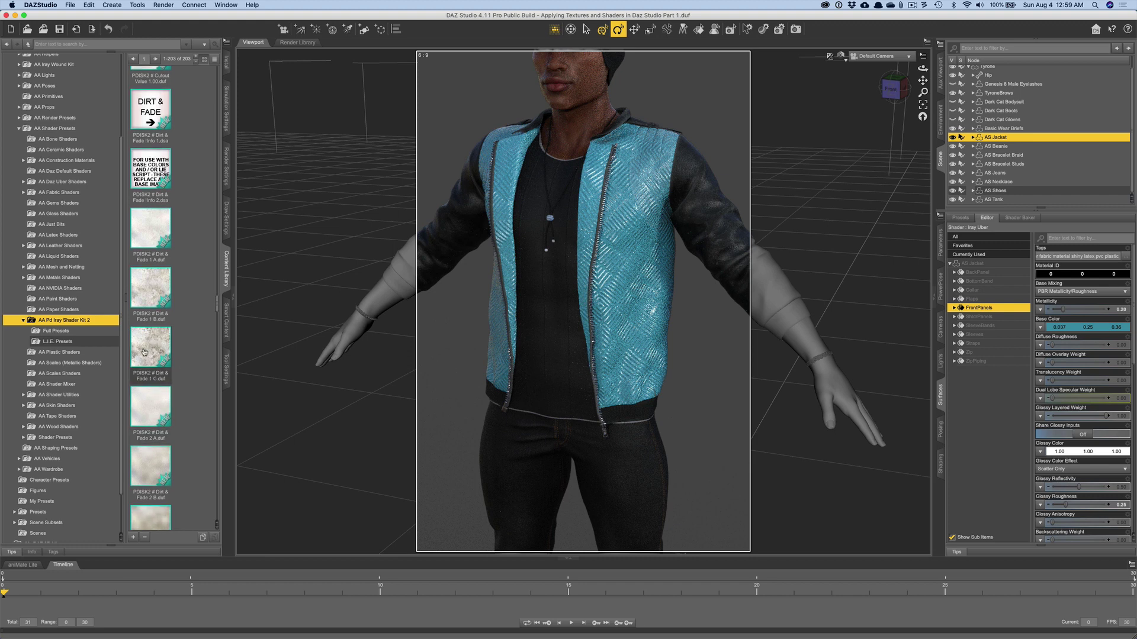
{"action": "scroll", "coordinate": [148, 359], "scroll_direction": "down", "scroll_amount": 3}
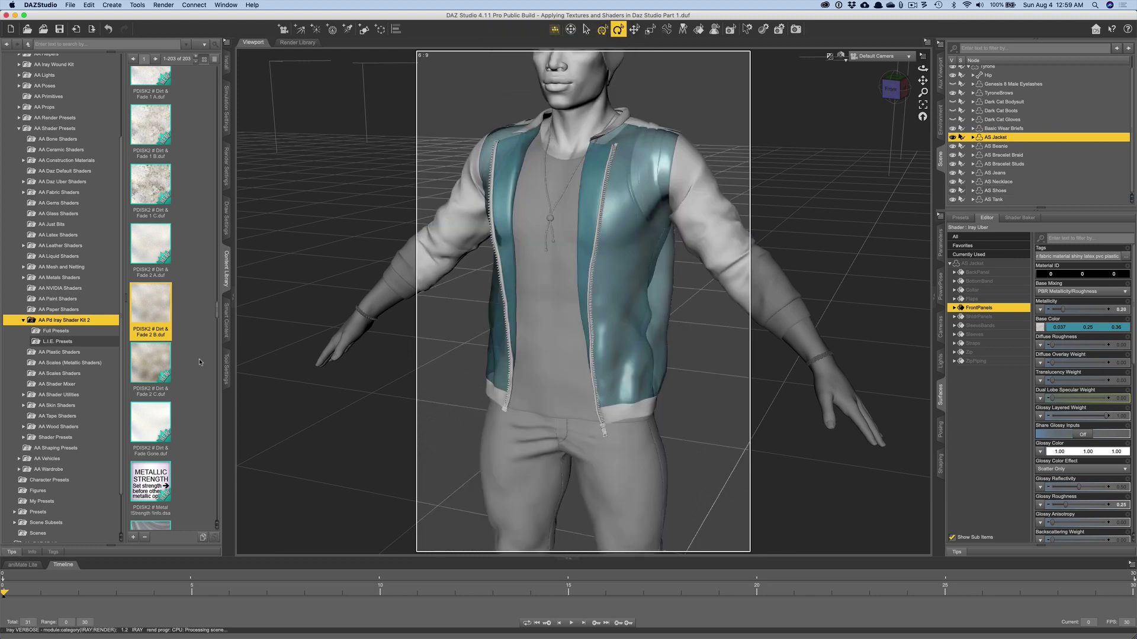
Give the jacket's front panels a metallic look with the PDISK2 # Metal Strength 0.50 and Metal Reflections Med presets.
{"action": "scroll", "coordinate": [199, 359], "scroll_direction": "down", "scroll_amount": 6}
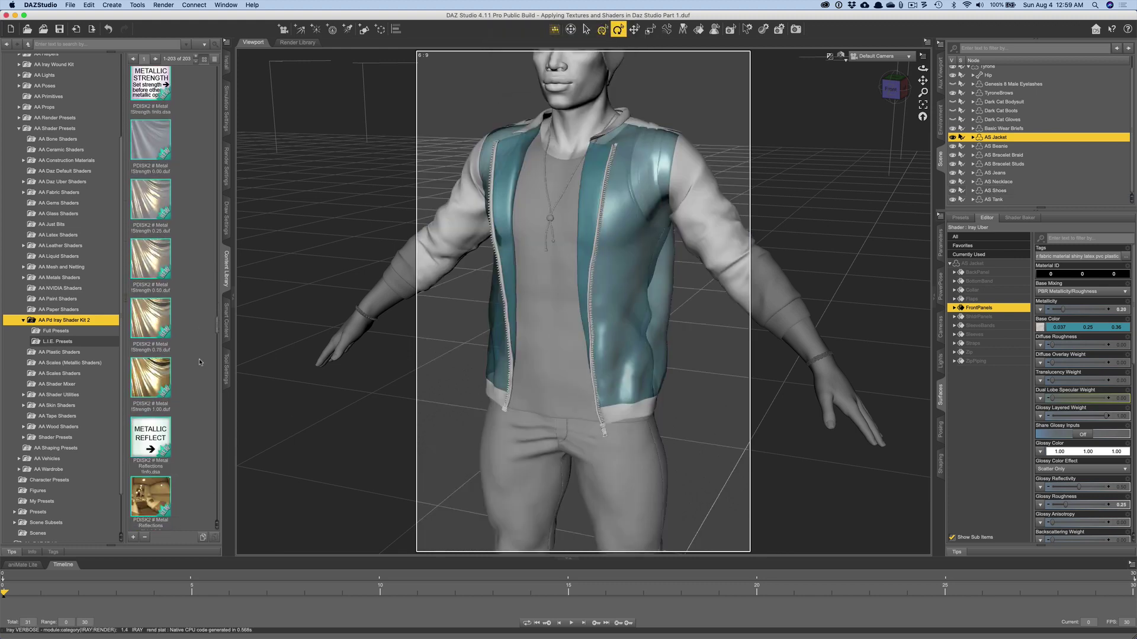
{"action": "scroll", "coordinate": [199, 360], "scroll_direction": "up", "scroll_amount": 1}
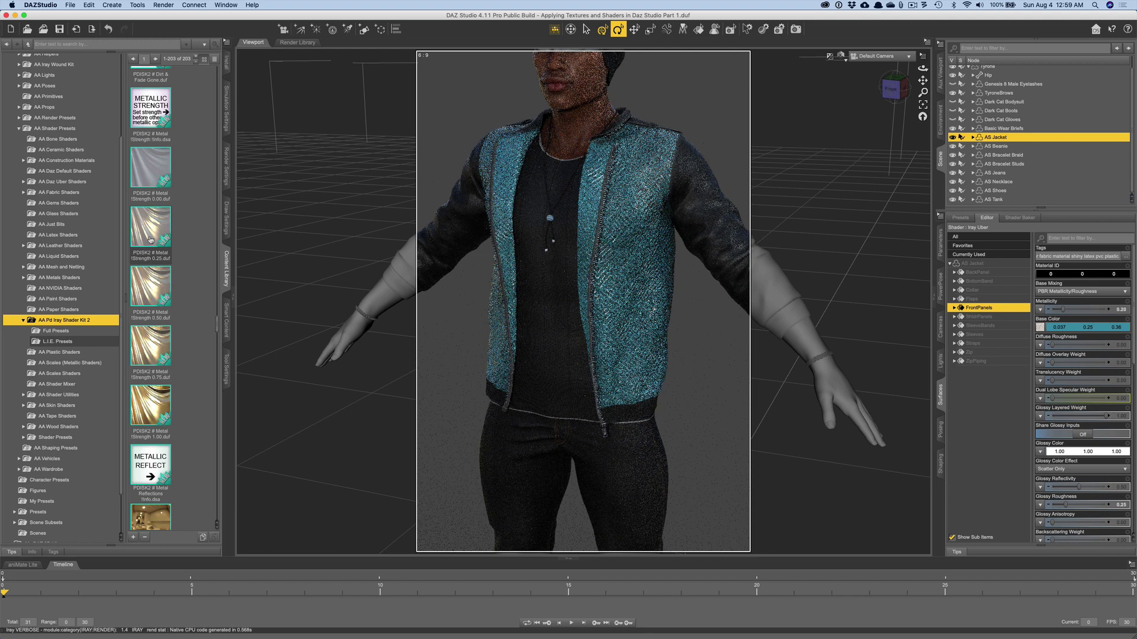
{"action": "double_click", "coordinate": [151, 289]}
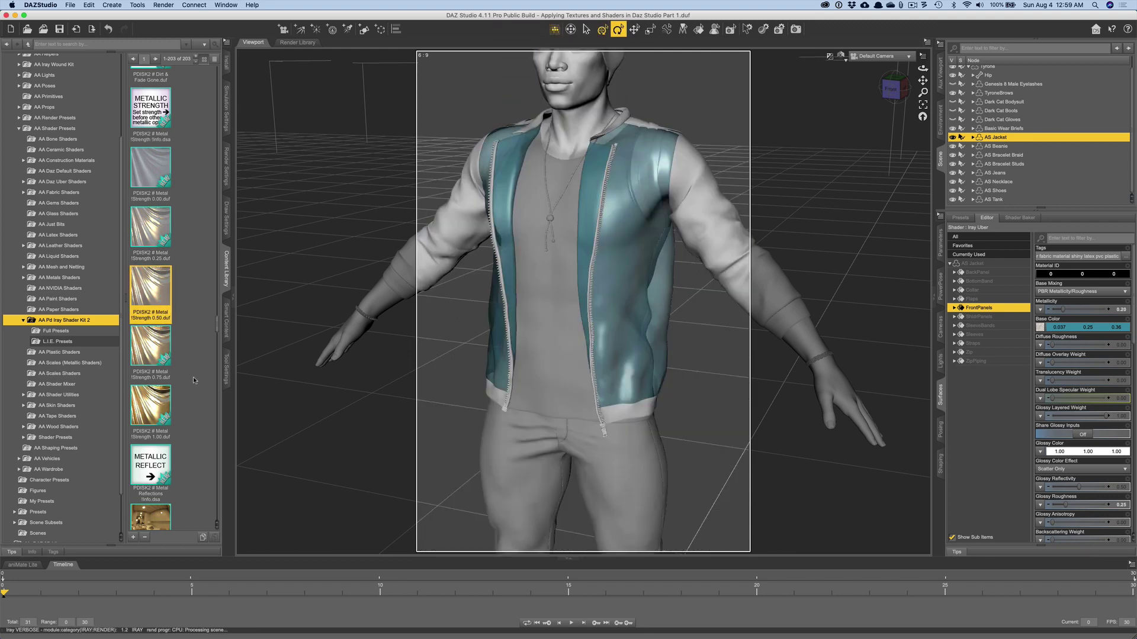
{"action": "scroll", "coordinate": [192, 375], "scroll_direction": "down", "scroll_amount": 5}
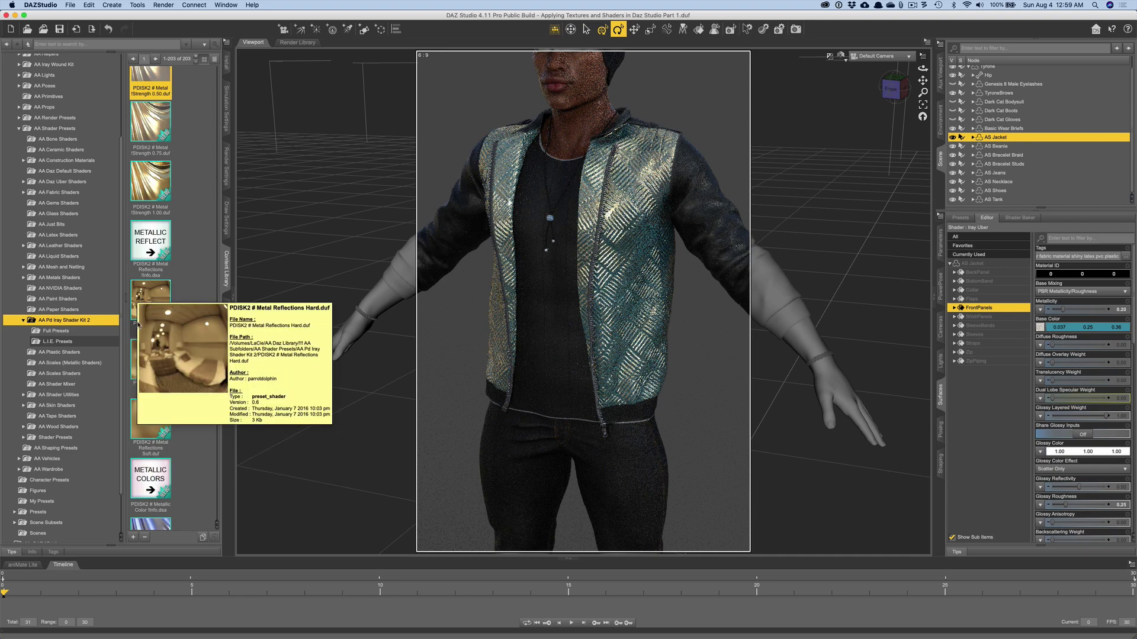
{"action": "double_click", "coordinate": [144, 374]}
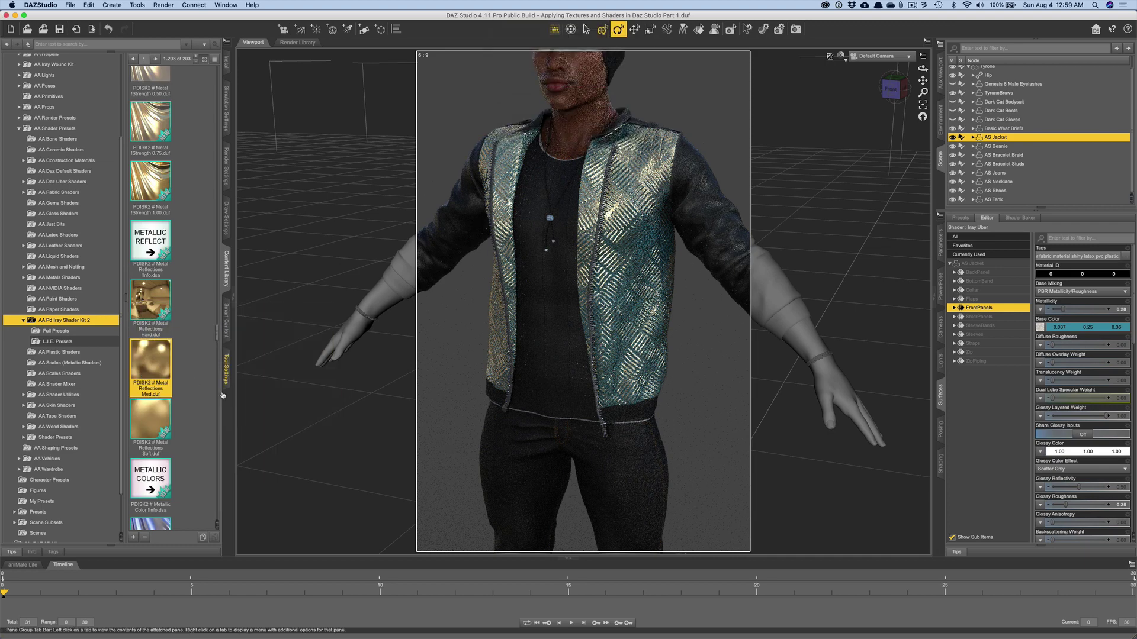
Apply the PDISK2 # Metallic Color - Red preset to the jacket's front panels.
{"action": "scroll", "coordinate": [189, 402], "scroll_direction": "down", "scroll_amount": 6}
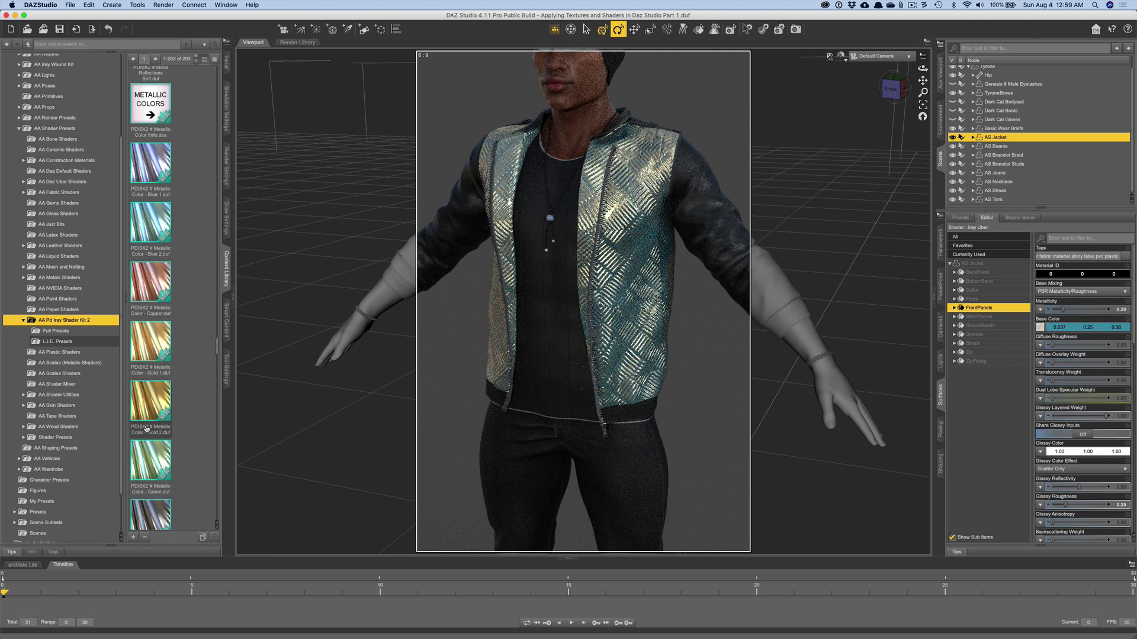
{"action": "scroll", "coordinate": [146, 428], "scroll_direction": "down", "scroll_amount": 5}
{"action": "scroll", "coordinate": [151, 384], "scroll_direction": "down", "scroll_amount": 3}
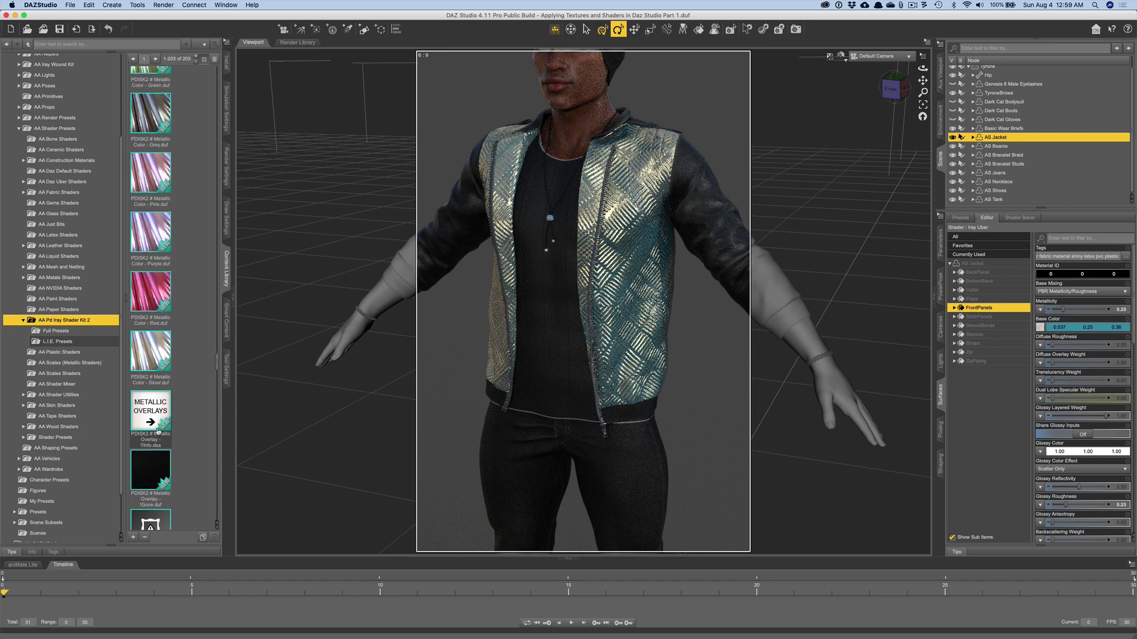
{"action": "double_click", "coordinate": [158, 210]}
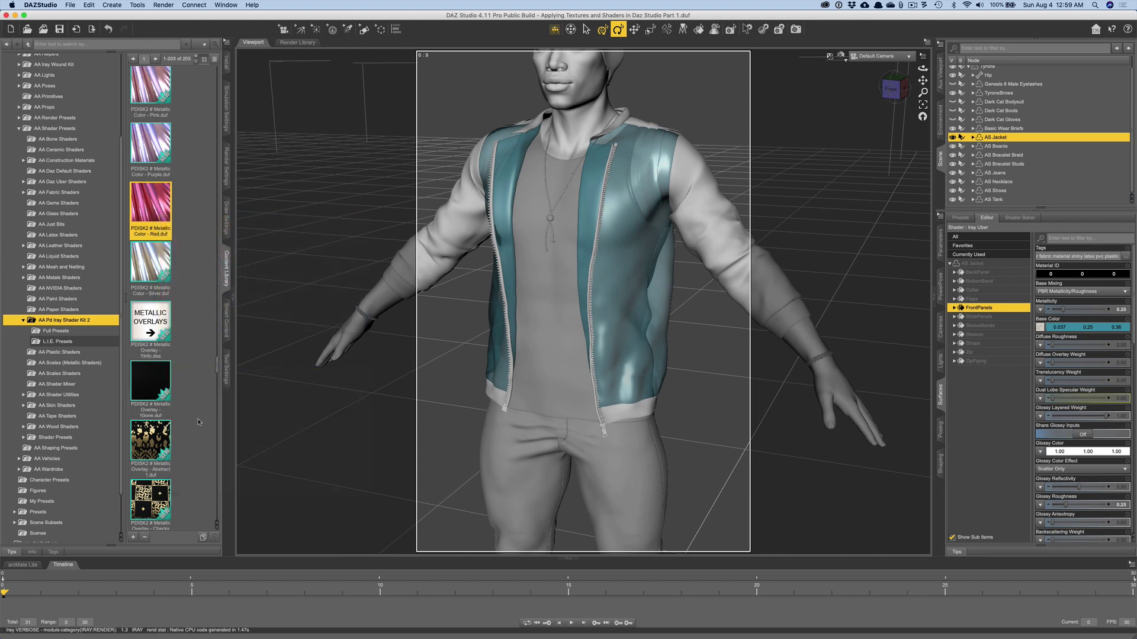
Apply the PDISK2 # Metallic Overlay - CrissCross preset to the jacket's front panels.
{"action": "scroll", "coordinate": [199, 422], "scroll_direction": "down", "scroll_amount": 2}
{"action": "scroll", "coordinate": [198, 422], "scroll_direction": "down", "scroll_amount": 5}
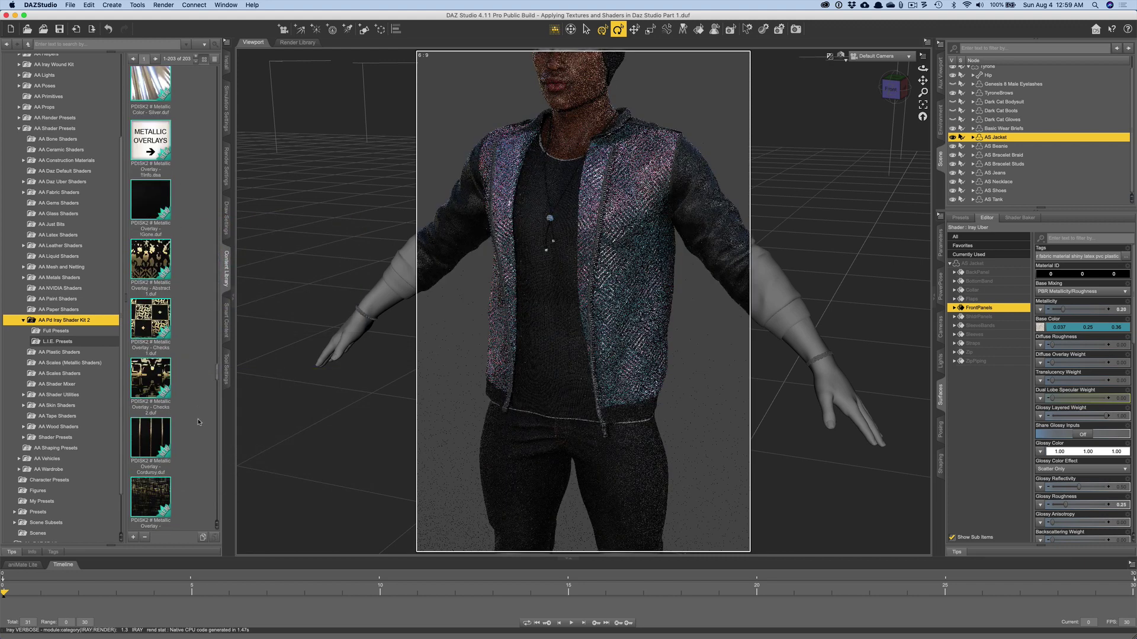
{"action": "scroll", "coordinate": [198, 422], "scroll_direction": "down", "scroll_amount": 1}
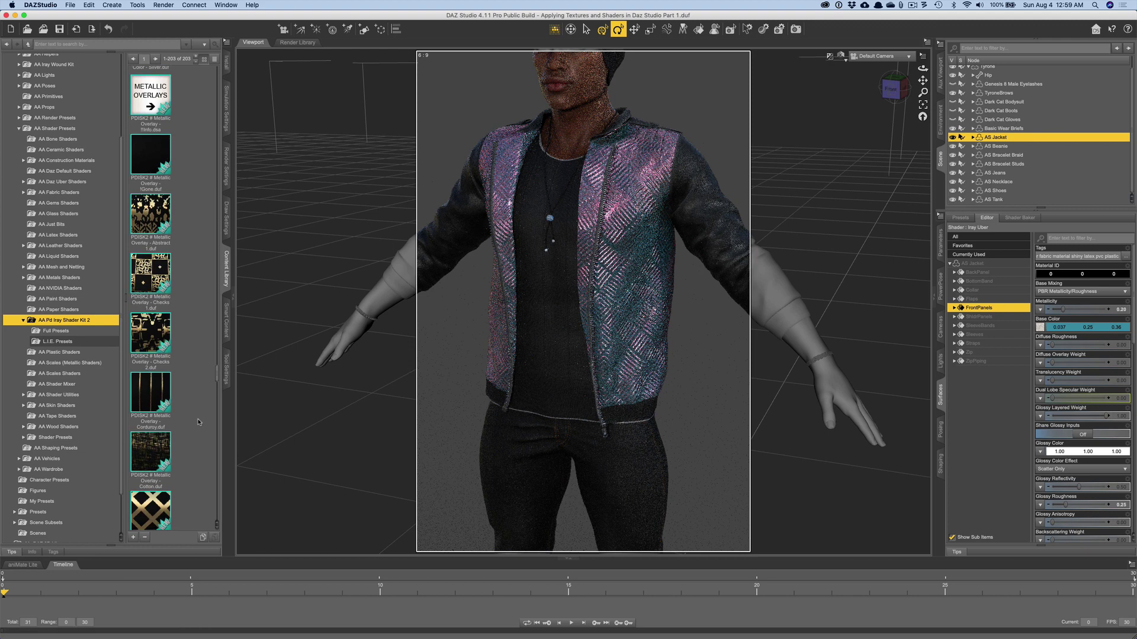
{"action": "scroll", "coordinate": [198, 422], "scroll_direction": "down", "scroll_amount": 4}
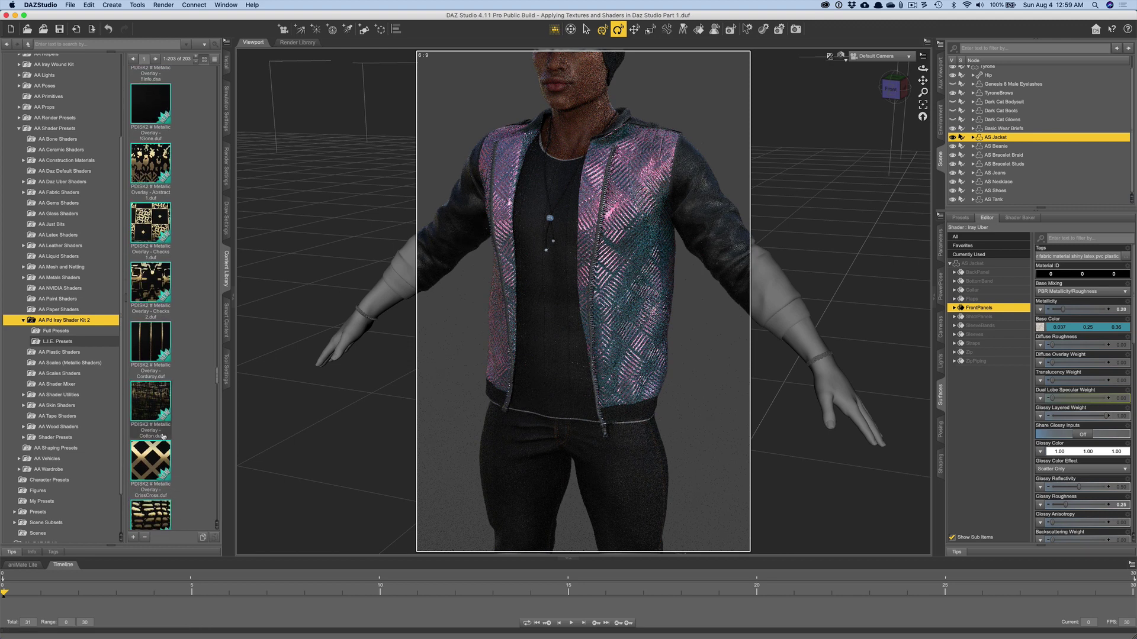
{"action": "double_click", "coordinate": [148, 470]}
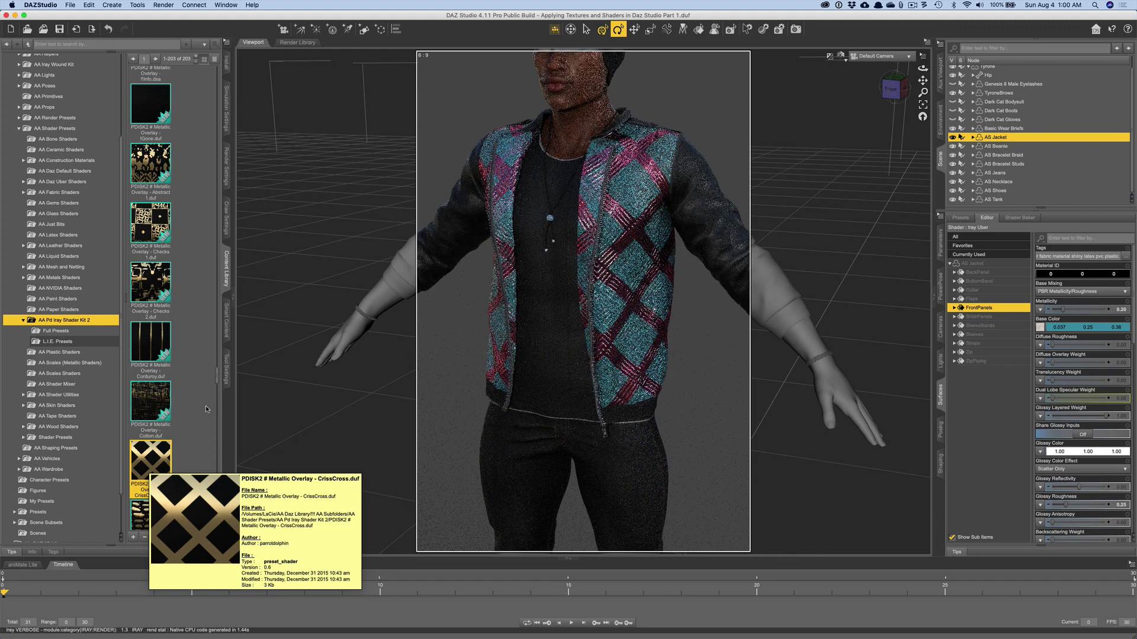
Apply the PDISK2 # Pattern Cutout - CrissCross preset to the jacket's front panels.
{"action": "scroll", "coordinate": [205, 407], "scroll_direction": "down", "scroll_amount": 15}
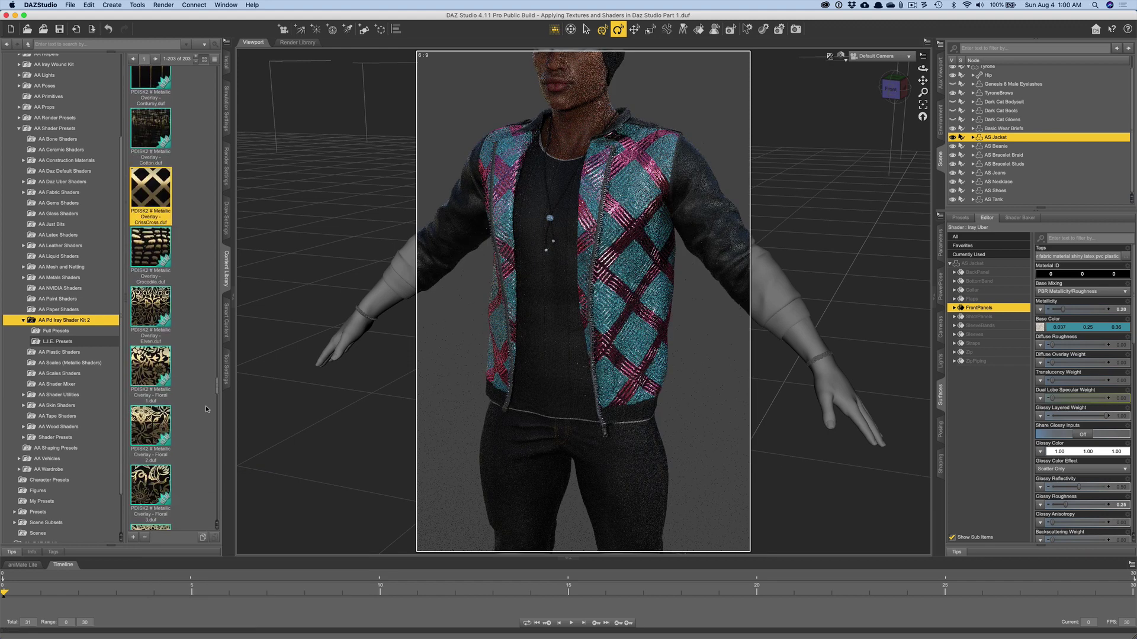
{"action": "scroll", "coordinate": [206, 409], "scroll_direction": "down", "scroll_amount": 15}
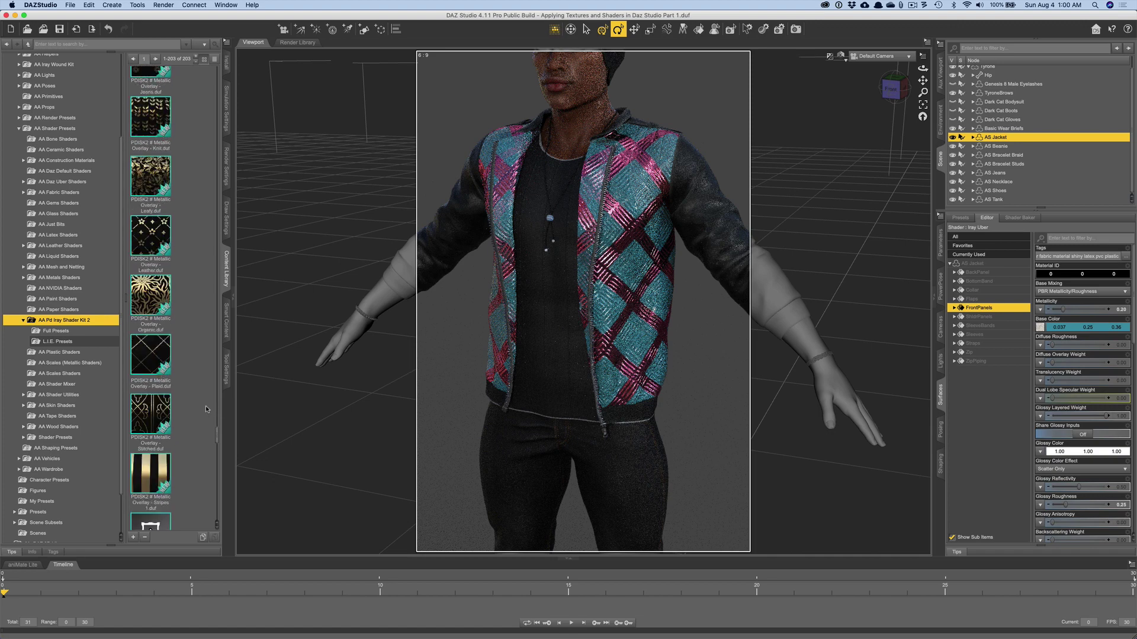
{"action": "scroll", "coordinate": [205, 406], "scroll_direction": "down", "scroll_amount": 5}
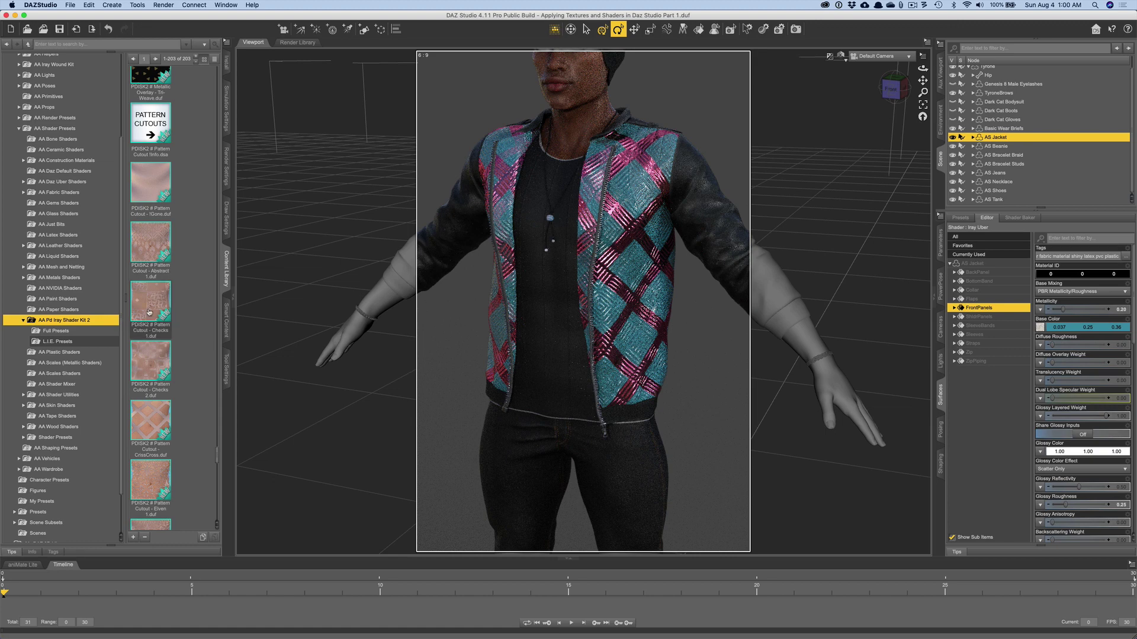
{"action": "mouse_move", "coordinate": [149, 312]}
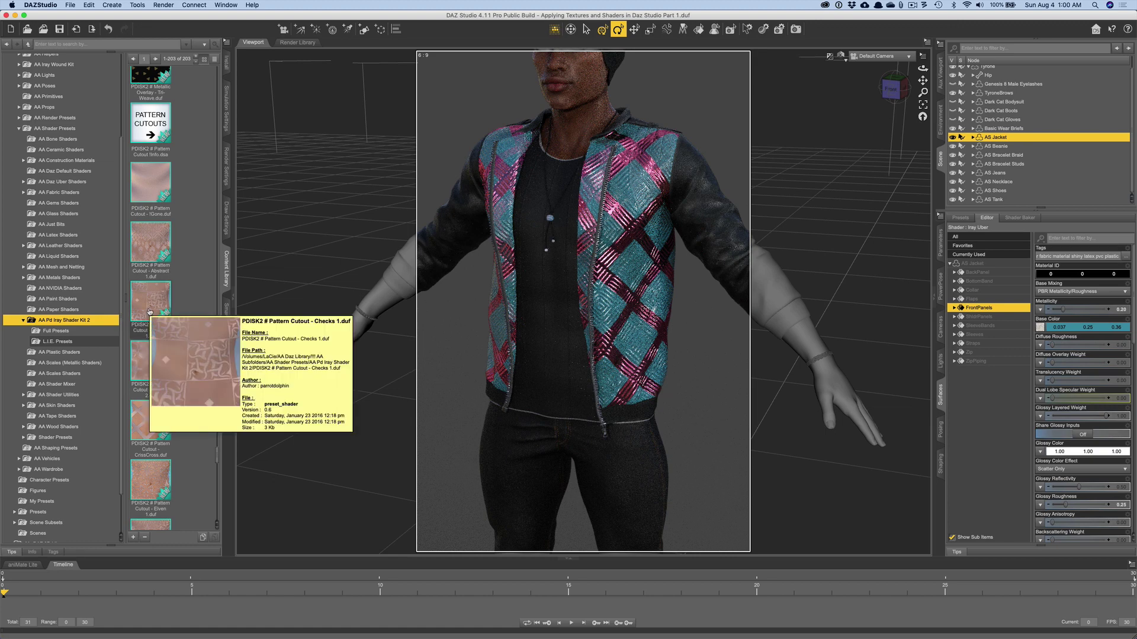
{"action": "double_click", "coordinate": [150, 422]}
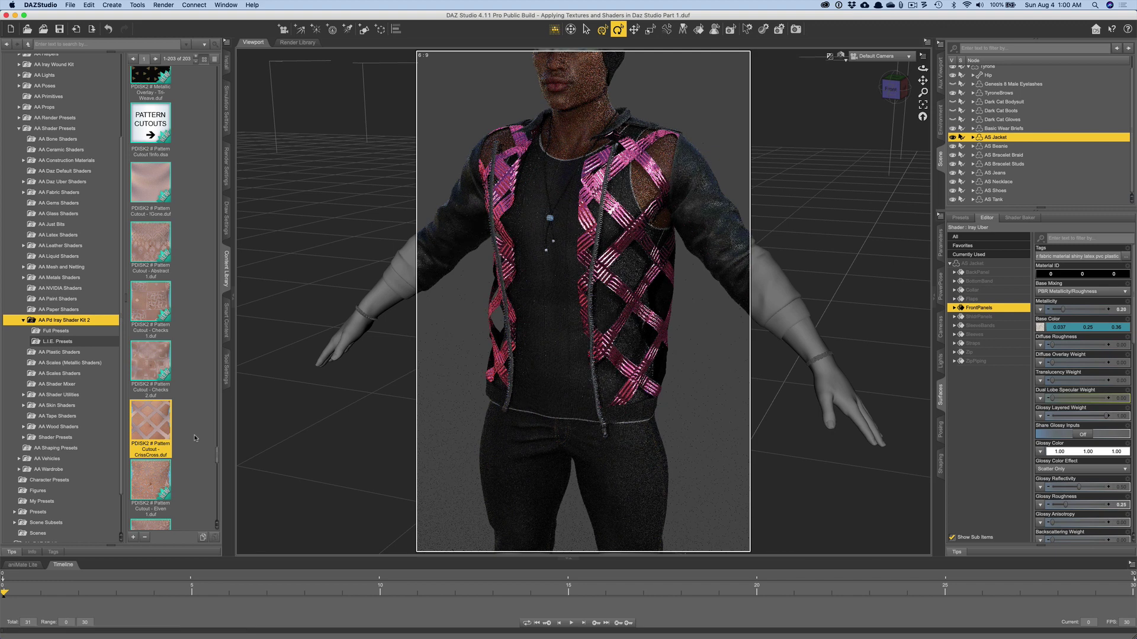
Look through the remaining pattern cutout and zero settings presets and the L.I.E. Presets folder.
{"action": "scroll", "coordinate": [194, 435], "scroll_direction": "down", "scroll_amount": 10}
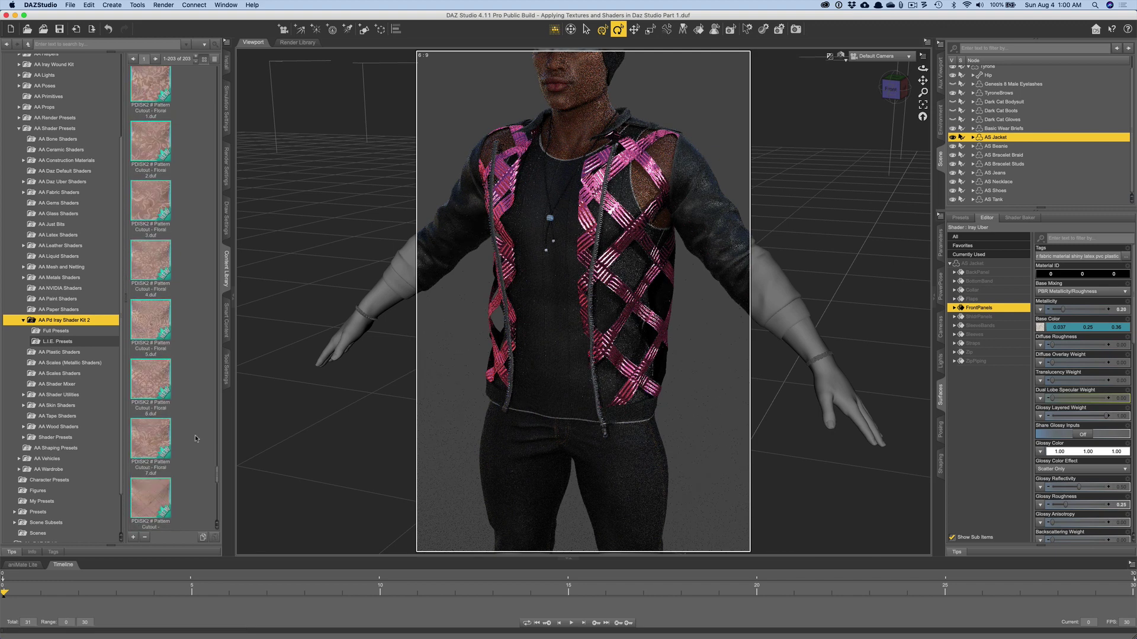
{"action": "scroll", "coordinate": [194, 435], "scroll_direction": "down", "scroll_amount": 10}
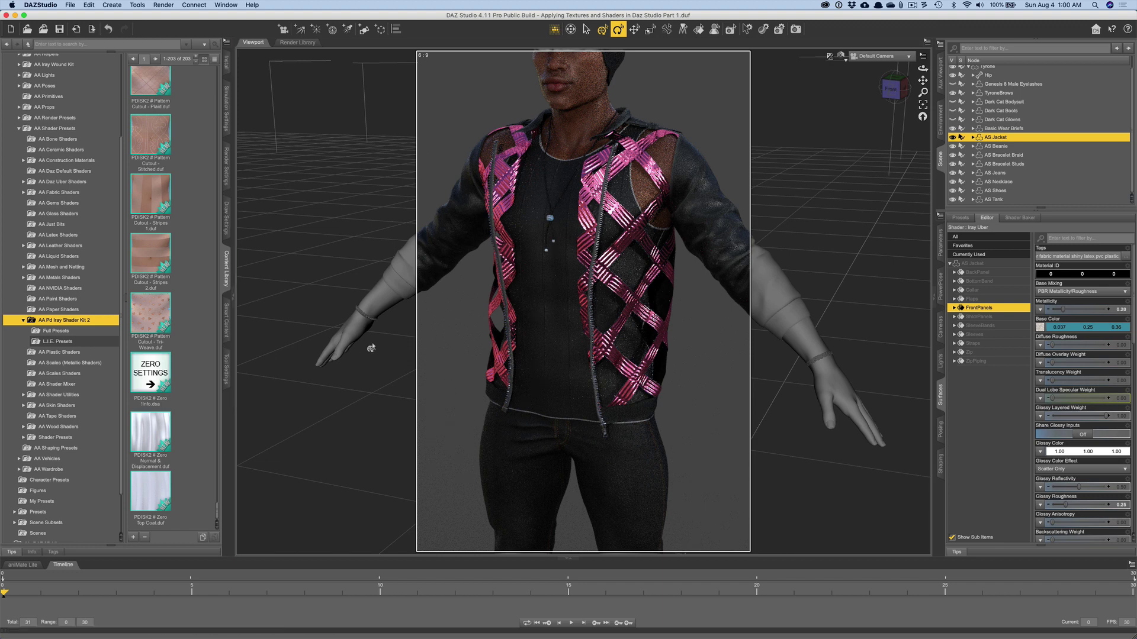
{"action": "left_click", "coordinate": [47, 341]}
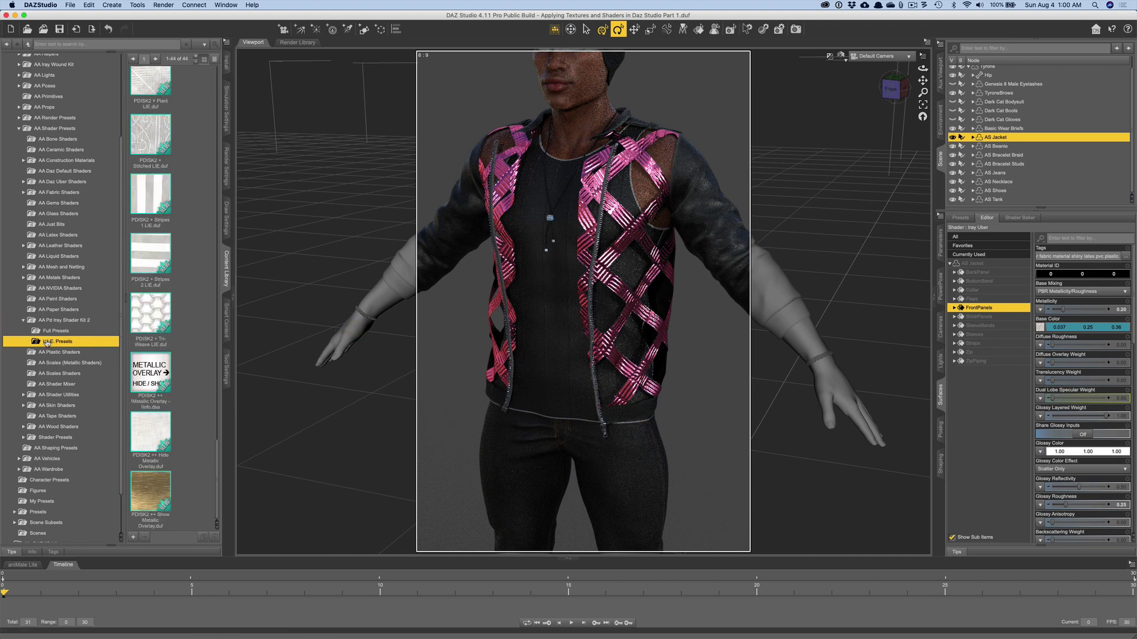
Open the Full Presets folder of AA Pd Iray Shader Kit 2 and select the AS Tank with all its surfaces.
{"action": "left_click", "coordinate": [57, 332]}
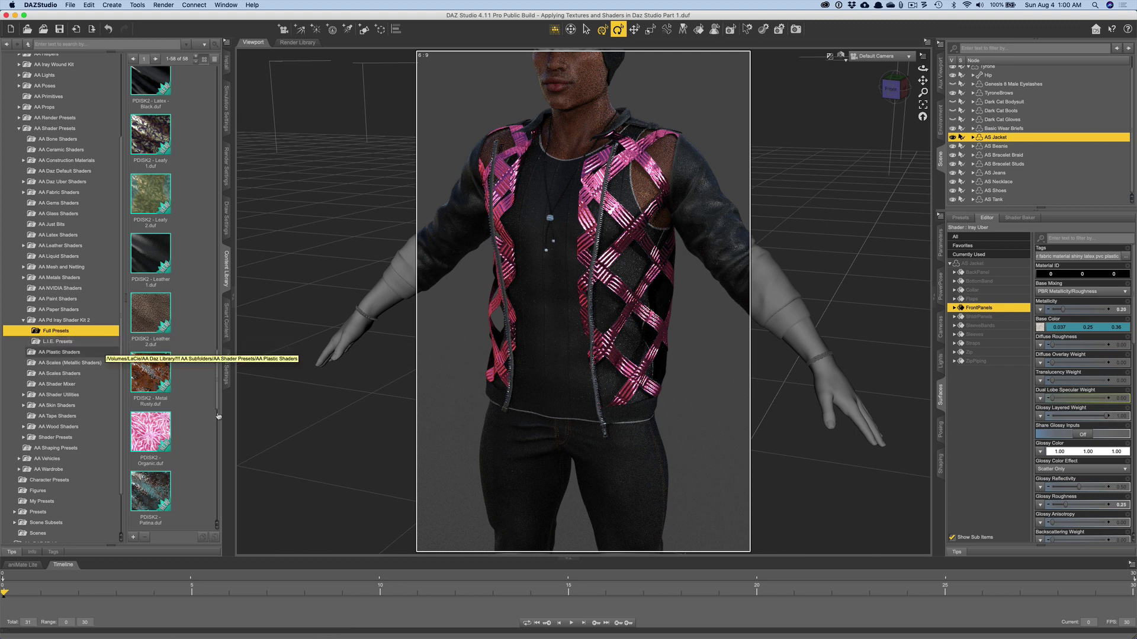
{"action": "scroll", "coordinate": [212, 418], "scroll_direction": "down", "scroll_amount": 3}
{"action": "scroll", "coordinate": [212, 418], "scroll_direction": "down", "scroll_amount": 1}
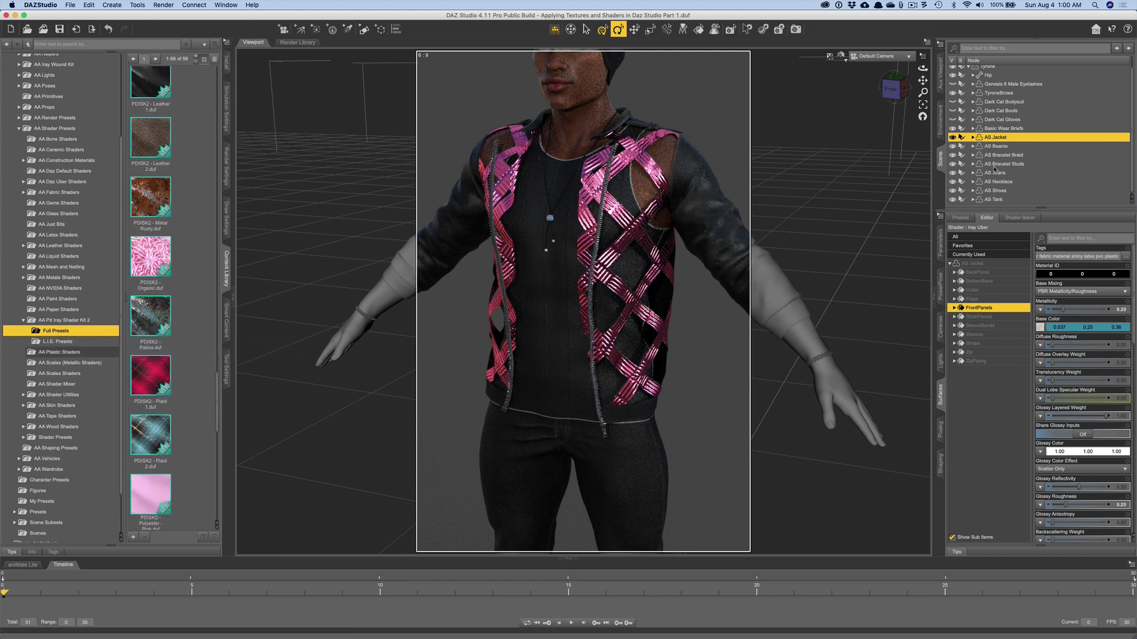
{"action": "left_click", "coordinate": [995, 200]}
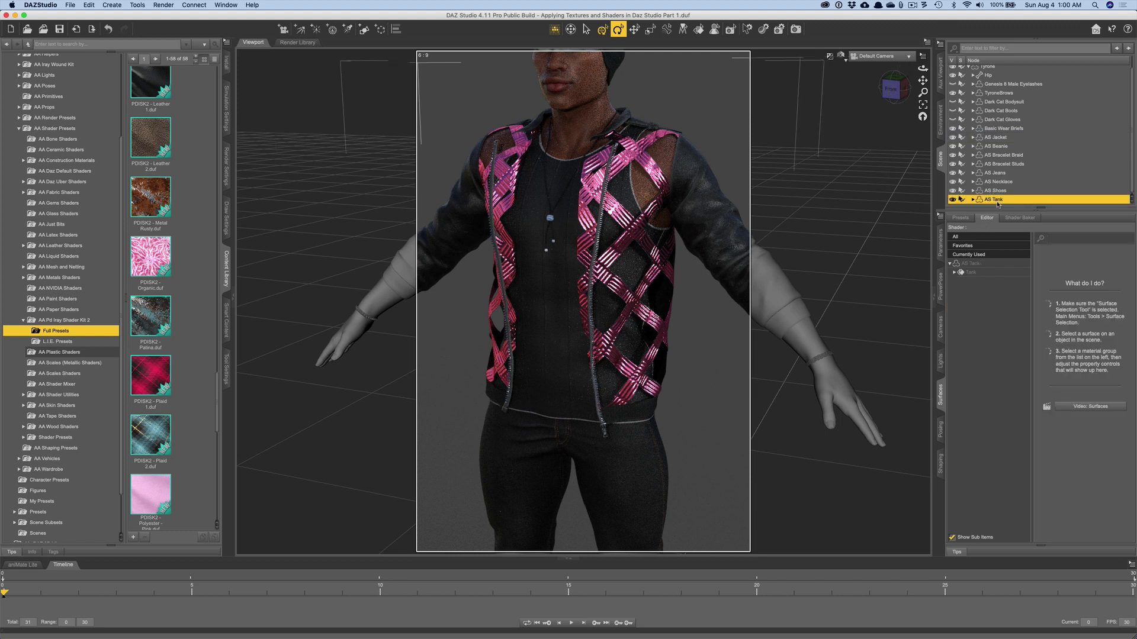
{"action": "left_click", "coordinate": [977, 267]}
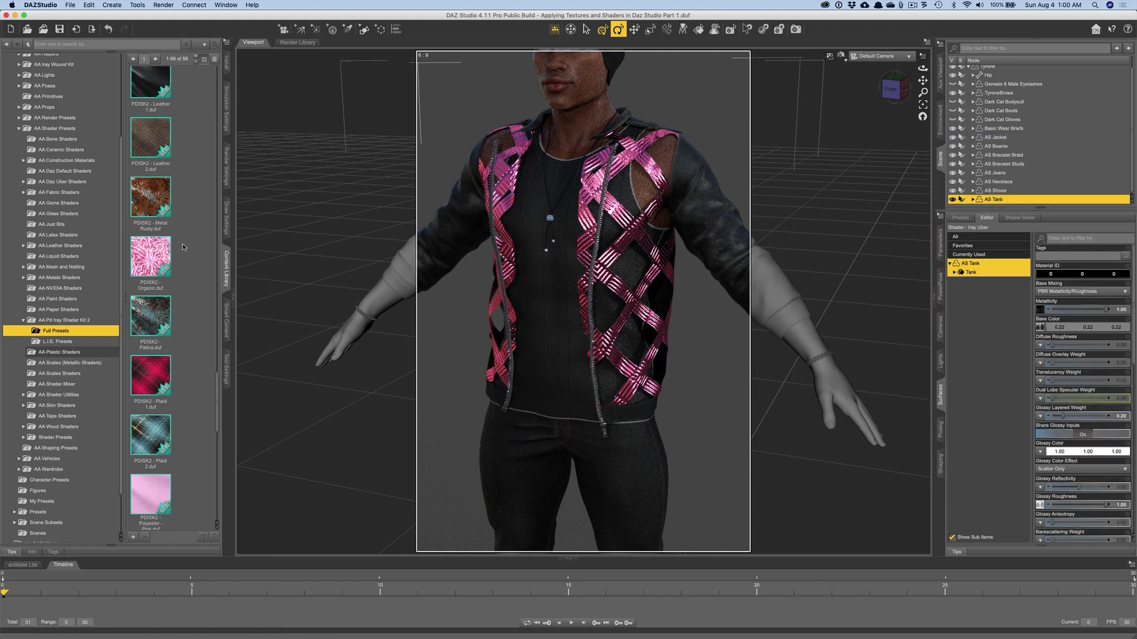
Try the PDISK2 - Abstract 1 full preset on the AS Tank and undo it.
{"action": "scroll", "coordinate": [183, 248], "scroll_direction": "up", "scroll_amount": 10}
{"action": "scroll", "coordinate": [184, 247], "scroll_direction": "up", "scroll_amount": 15}
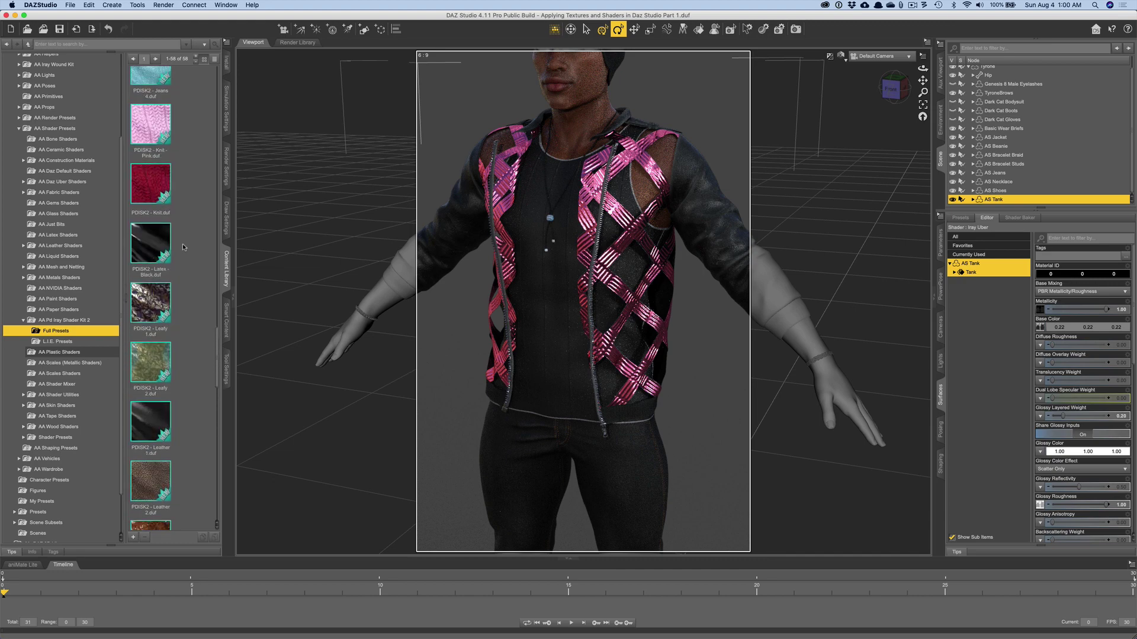
{"action": "scroll", "coordinate": [145, 183], "scroll_direction": "up", "scroll_amount": 12}
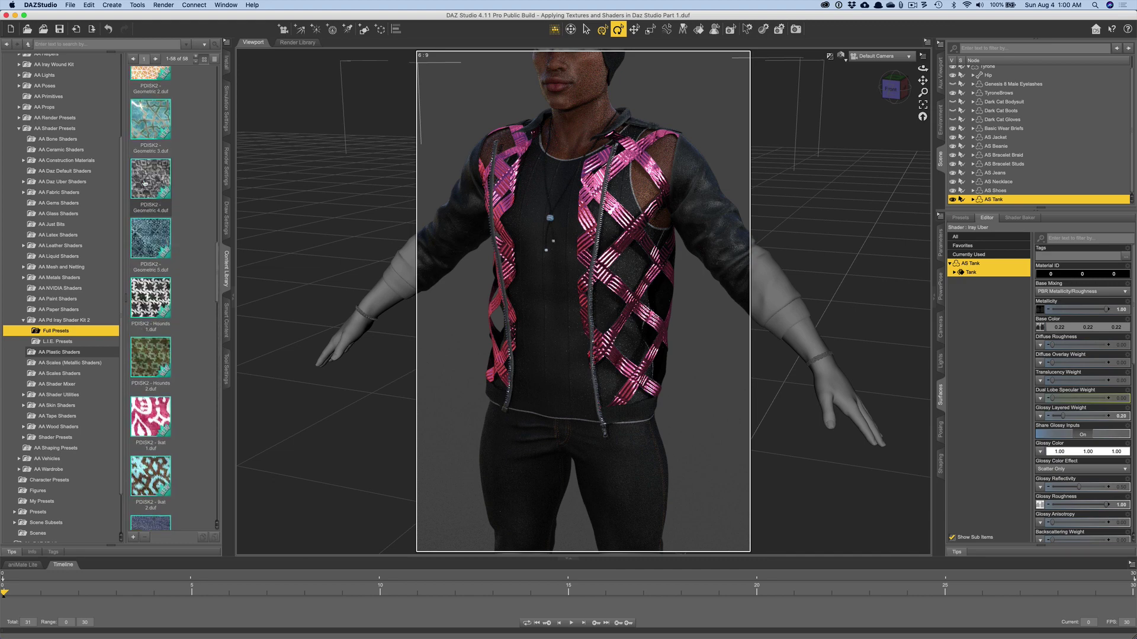
{"action": "scroll", "coordinate": [144, 183], "scroll_direction": "up", "scroll_amount": 12}
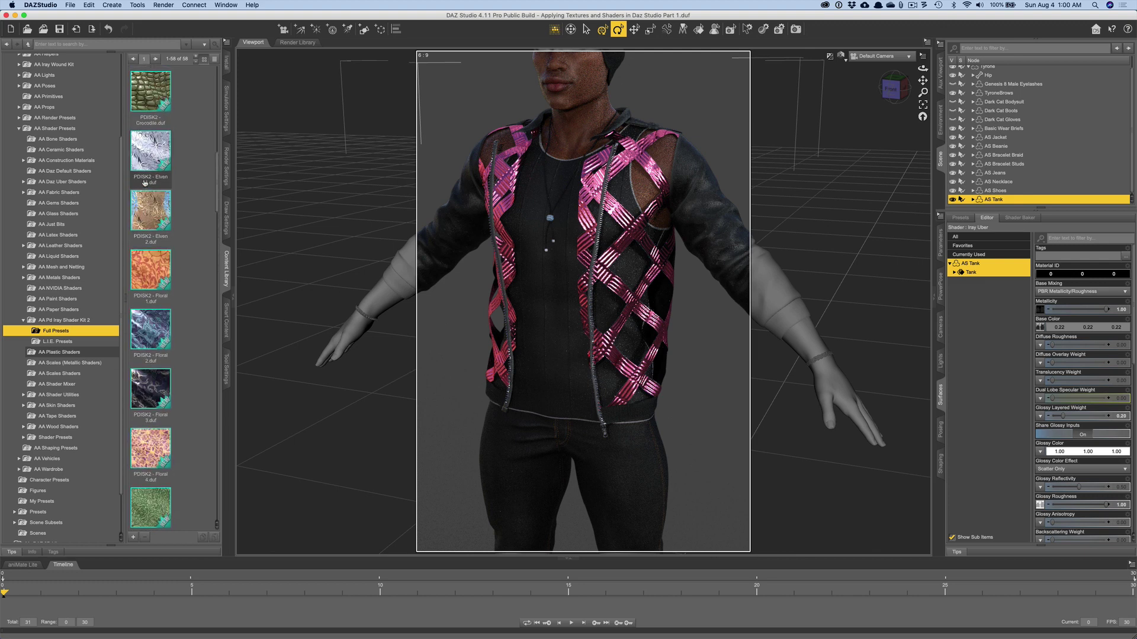
{"action": "scroll", "coordinate": [145, 183], "scroll_direction": "up", "scroll_amount": 14}
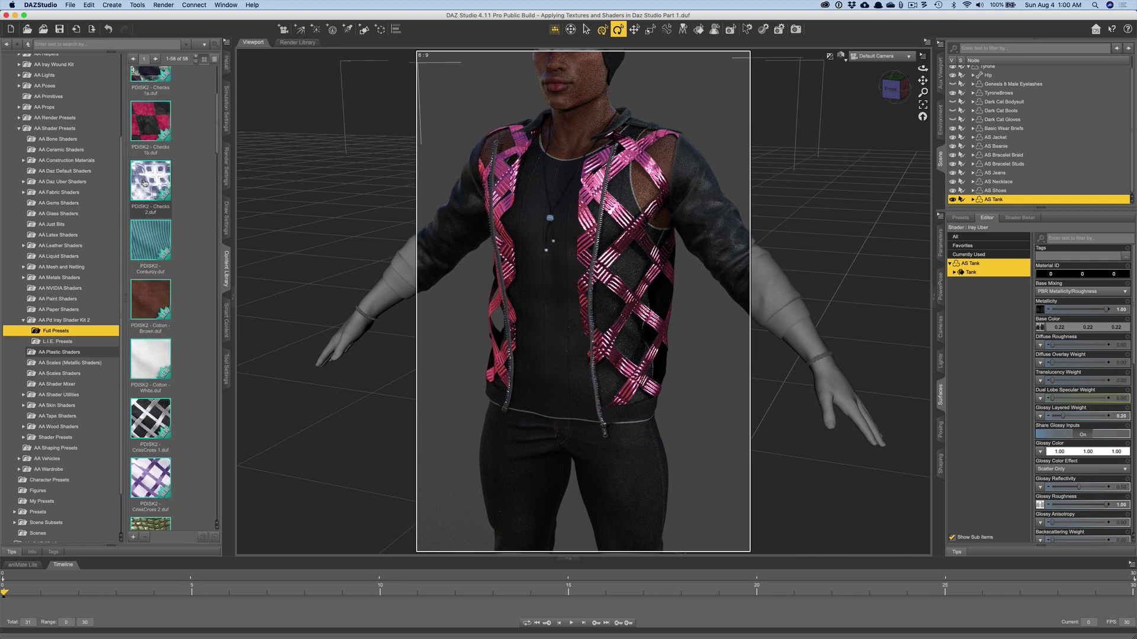
{"action": "scroll", "coordinate": [144, 183], "scroll_direction": "up", "scroll_amount": 5}
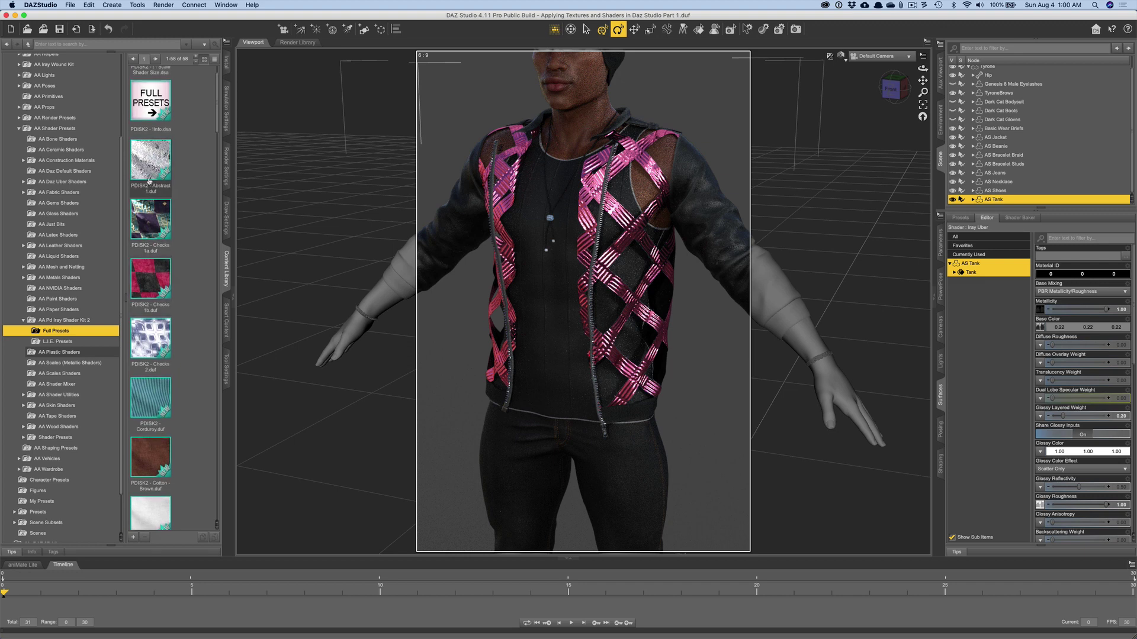
{"action": "double_click", "coordinate": [150, 178]}
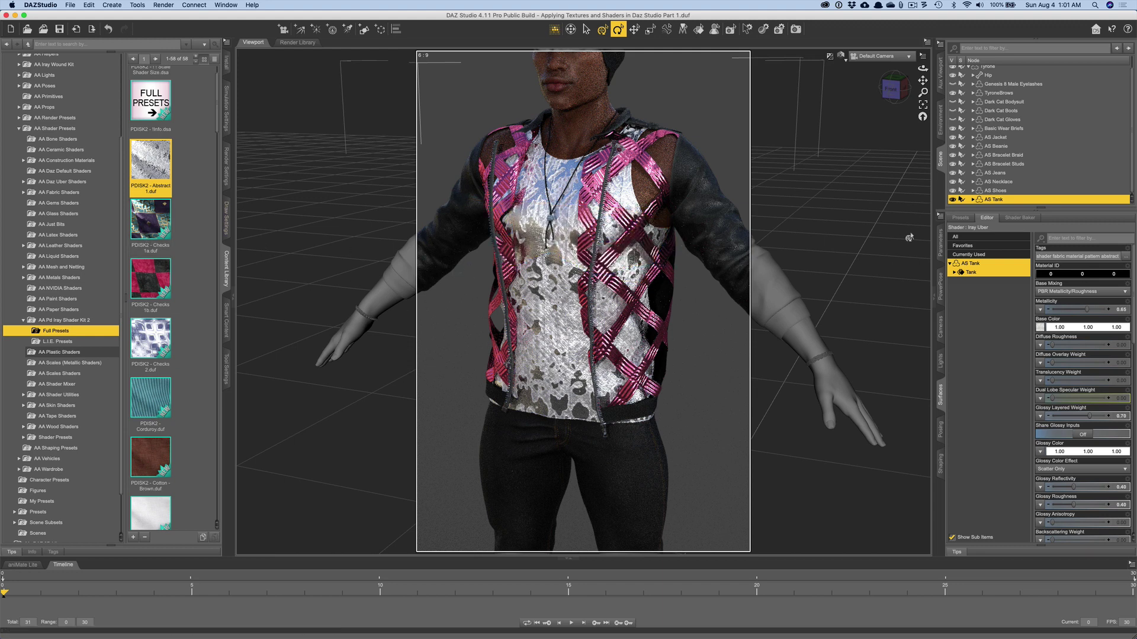
{"action": "left_click", "coordinate": [108, 29]}
Apply the PDISK2 - Leather 1 full preset to the AS Tank.
{"action": "scroll", "coordinate": [194, 377], "scroll_direction": "down", "scroll_amount": 10}
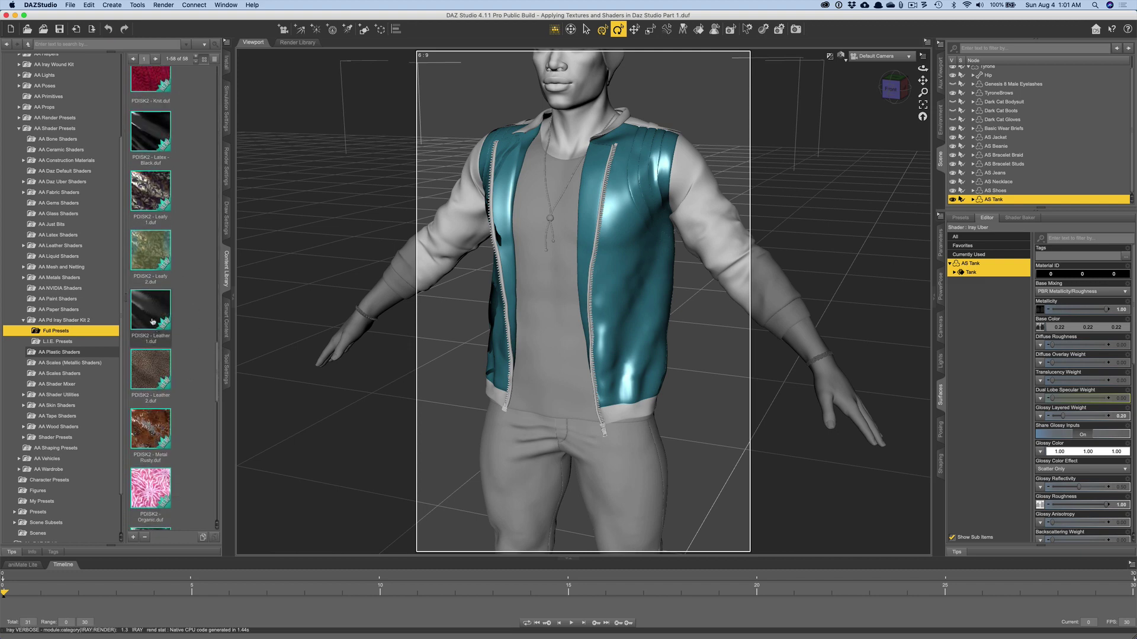
{"action": "mouse_move", "coordinate": [152, 321]}
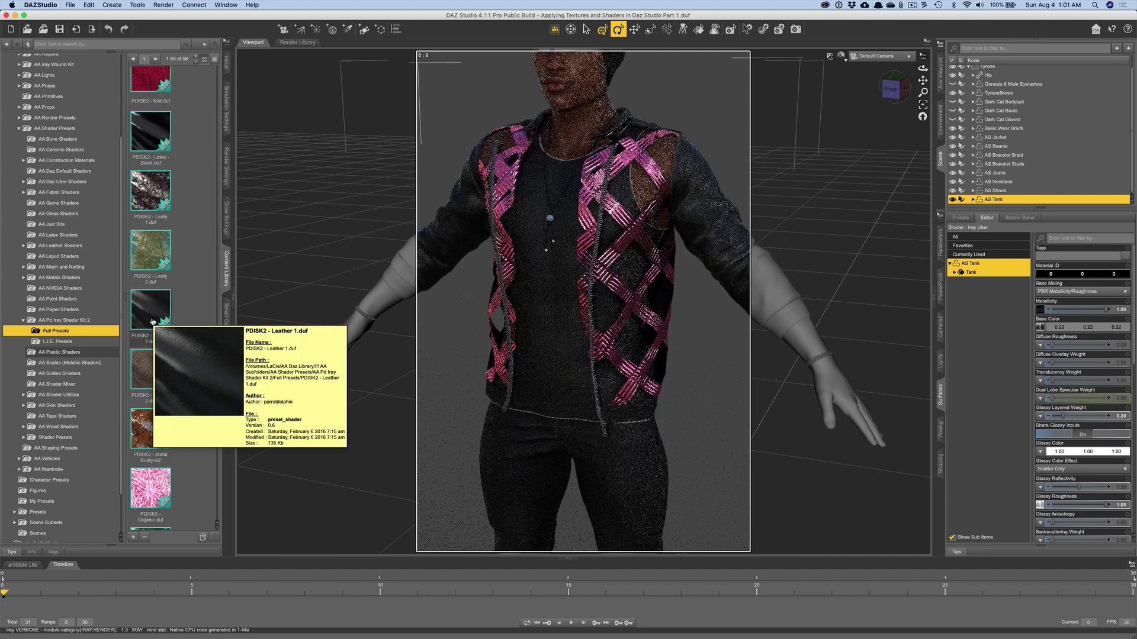
{"action": "double_click", "coordinate": [152, 322]}
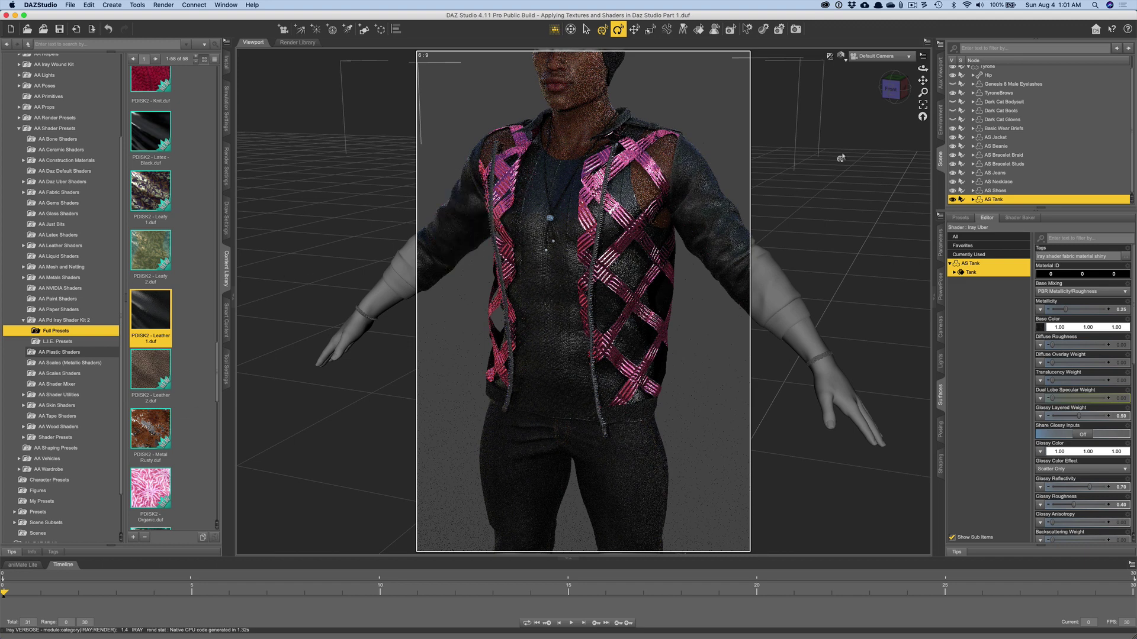
Hide the AS Jacket and the AS Tank, and select the Tyrone figure in the scene.
{"action": "left_click", "coordinate": [953, 138]}
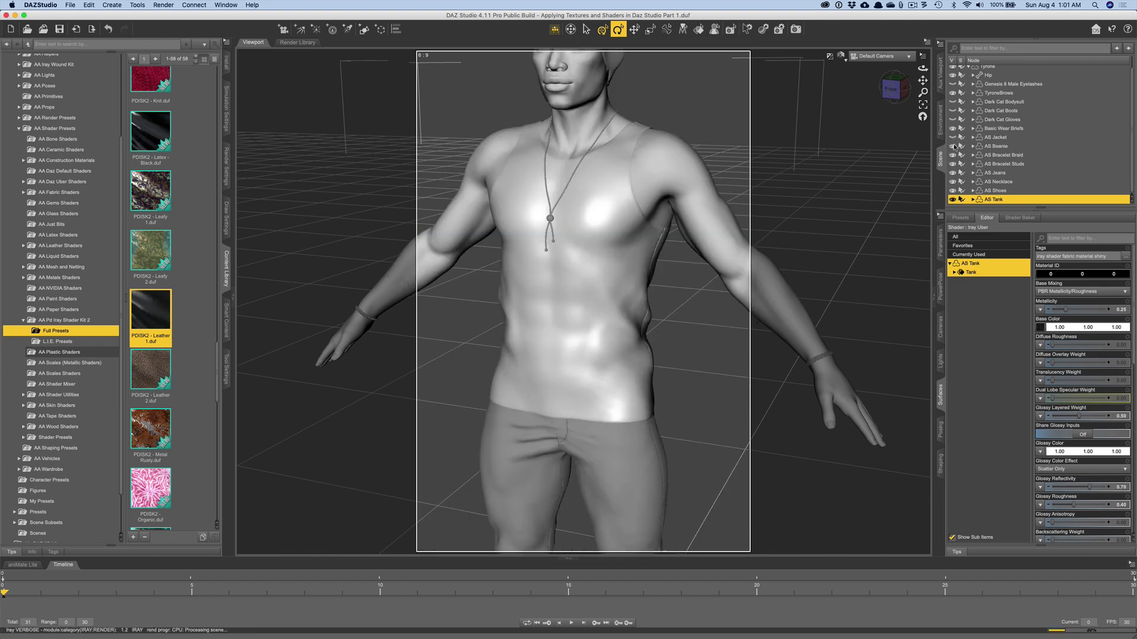
{"action": "left_click", "coordinate": [953, 199]}
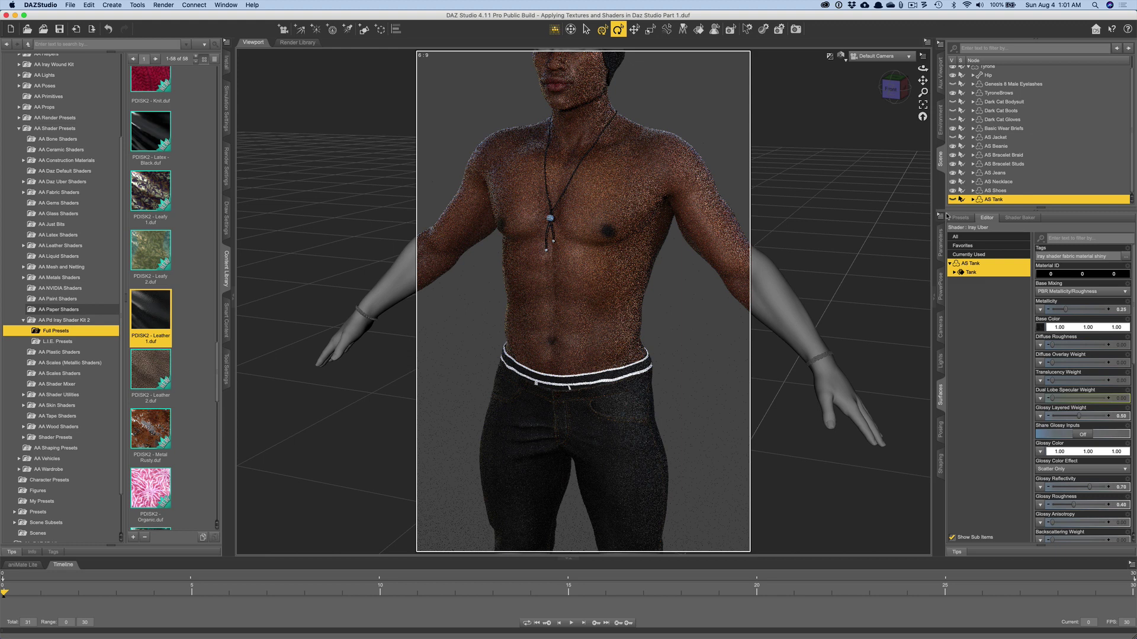
{"action": "scroll", "coordinate": [1002, 119], "scroll_direction": "up", "scroll_amount": 1}
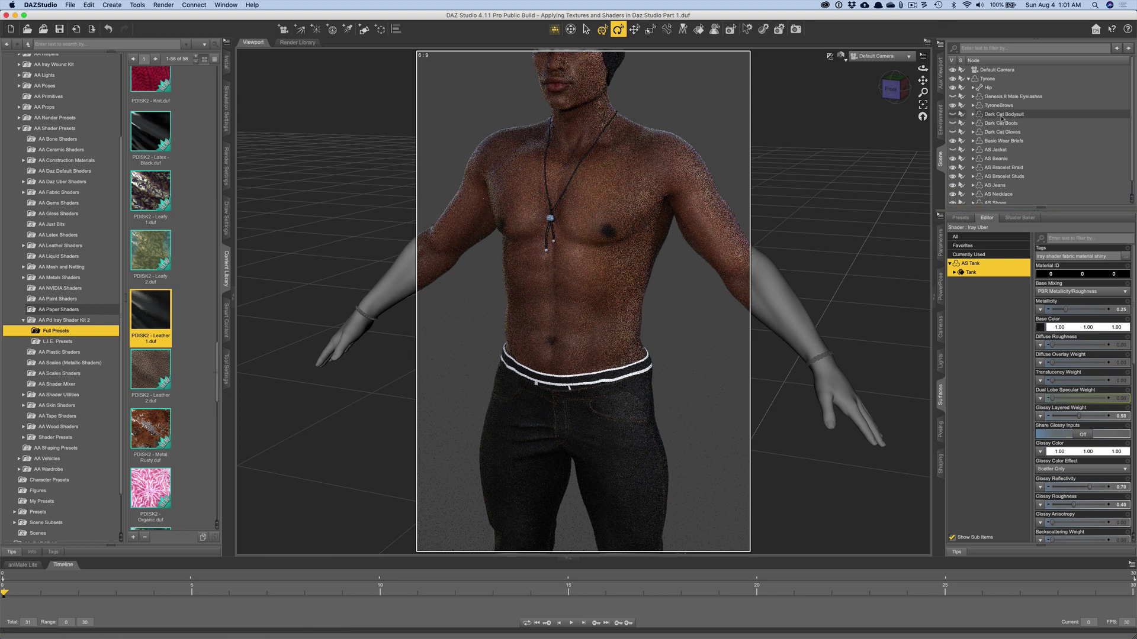
{"action": "left_click", "coordinate": [987, 79]}
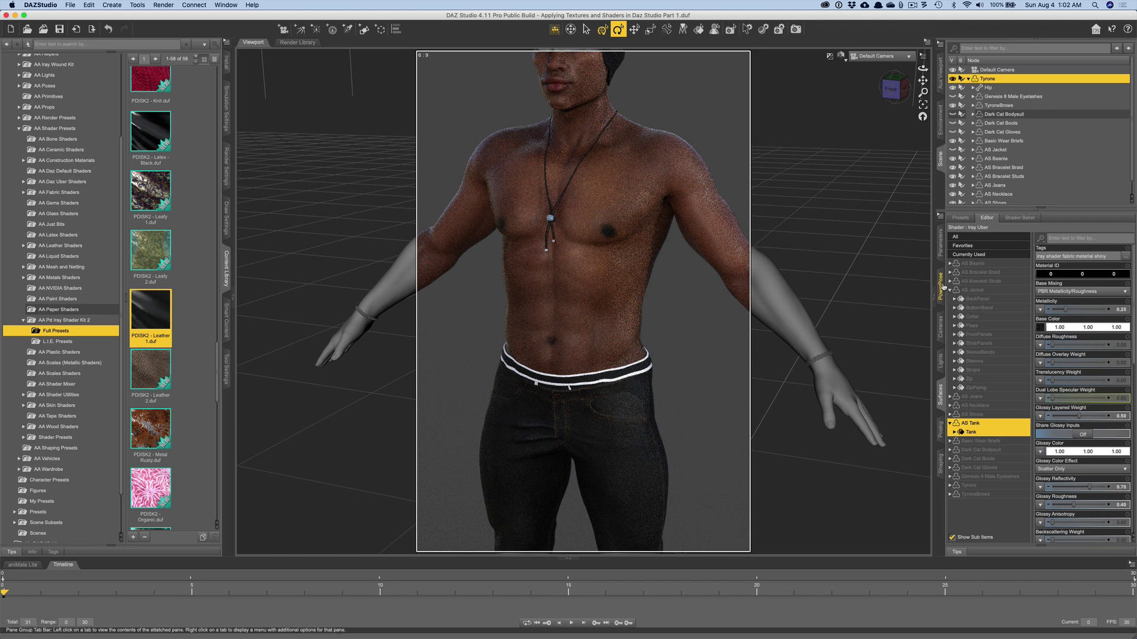
Examine the Tyrone figure's Actor shaping parameters, including the Arms group.
{"action": "left_click", "coordinate": [942, 247]}
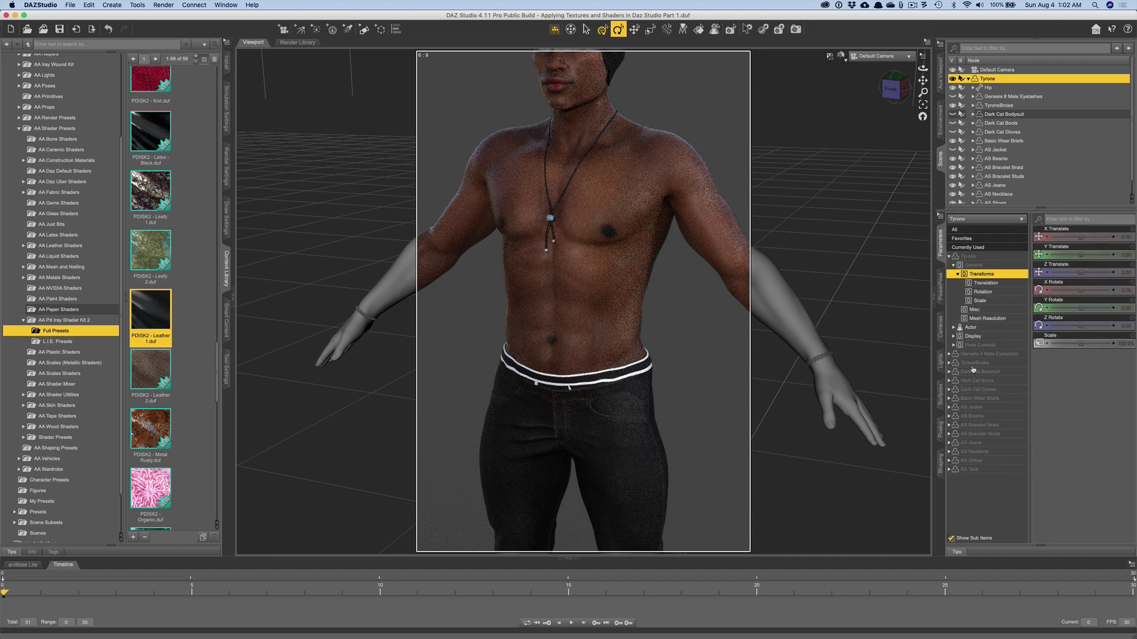
{"action": "left_click", "coordinate": [953, 328]}
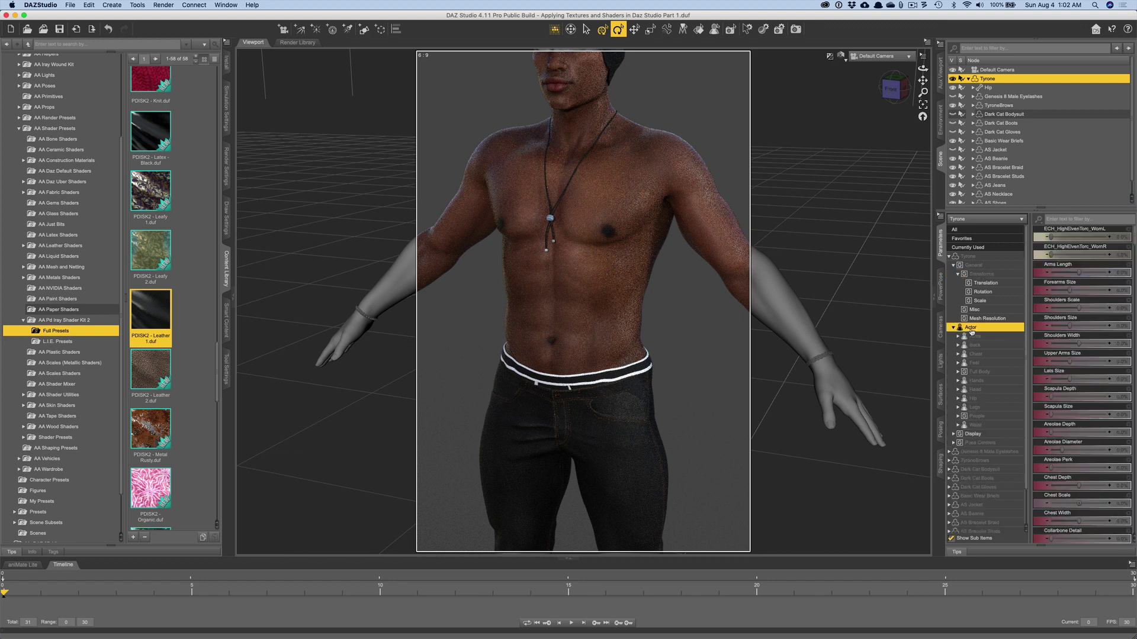
{"action": "left_click", "coordinate": [971, 329]}
{"action": "left_click", "coordinate": [973, 337]}
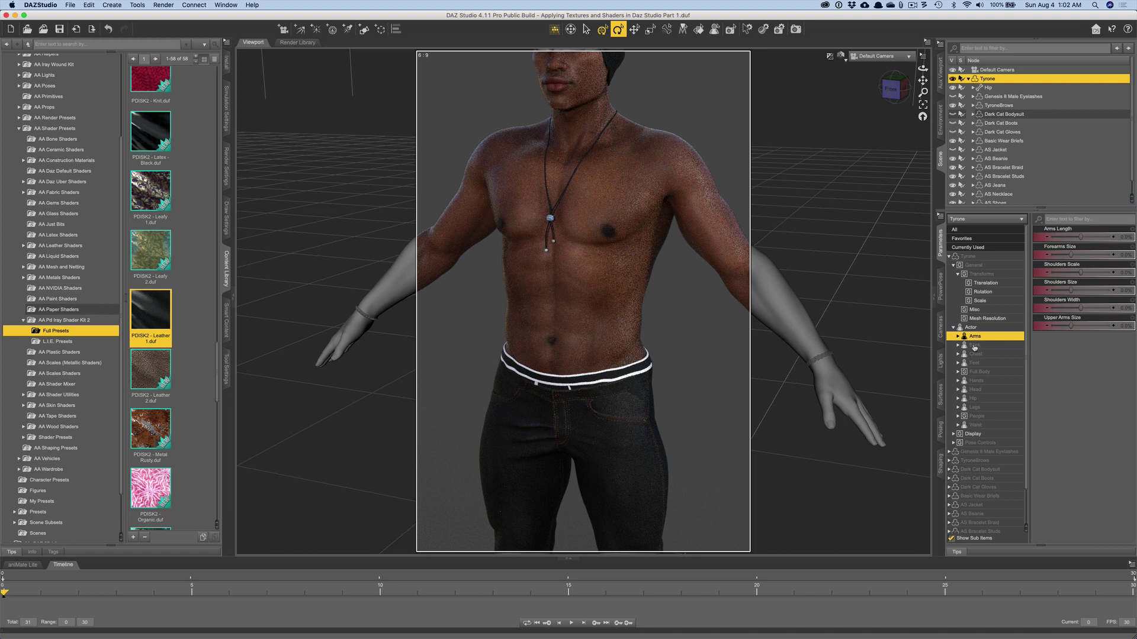
Select the Tyrone figure's surfaces for editing and expand its surface groups.
{"action": "left_click", "coordinate": [940, 397]}
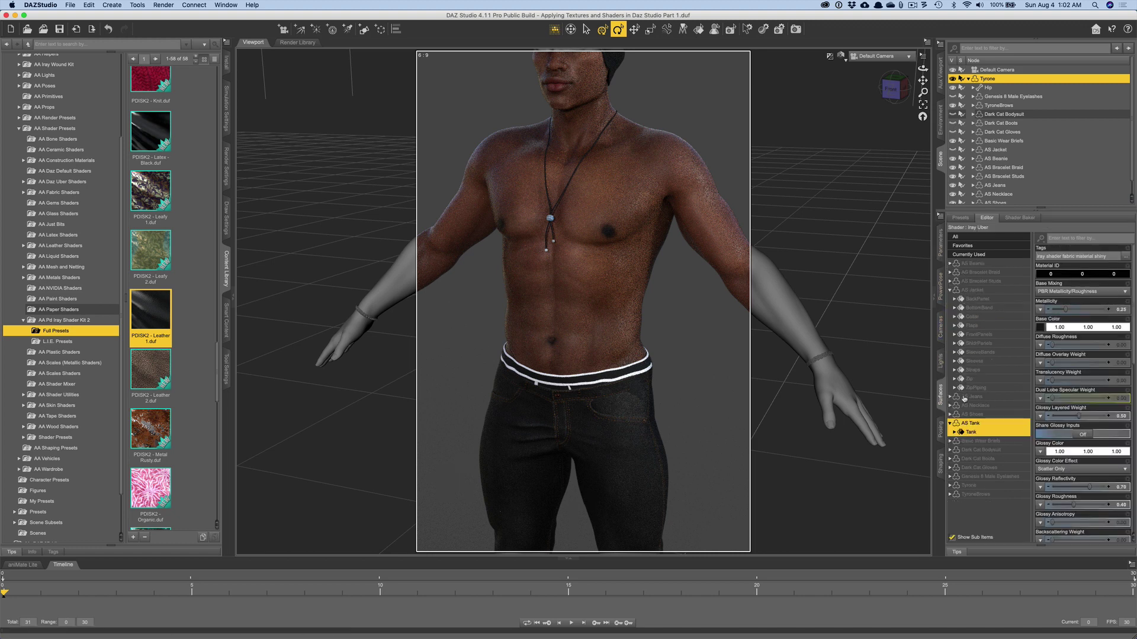
{"action": "left_click", "coordinate": [964, 488]}
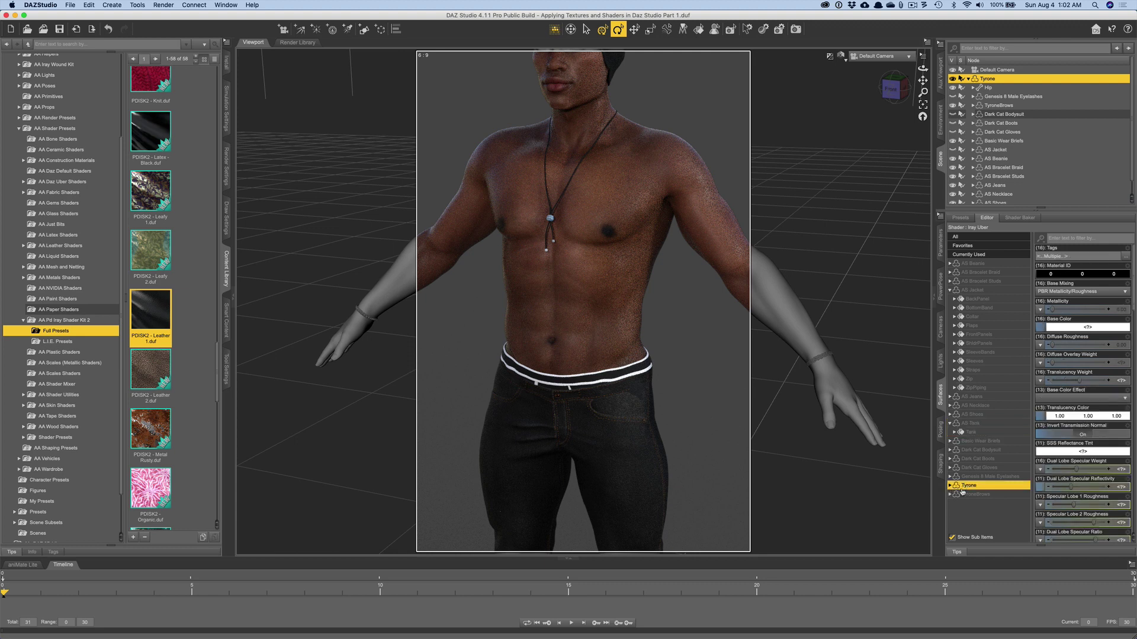
{"action": "left_click", "coordinate": [949, 486]}
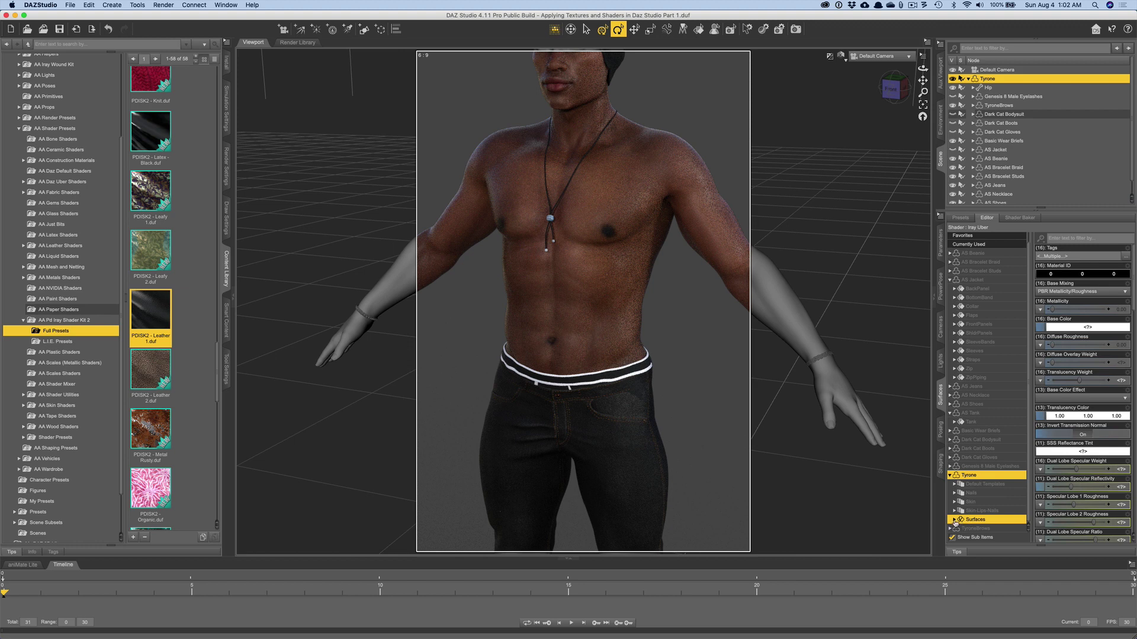
Expand the Tyrone figure's Surfaces group and select the Torso surface.
{"action": "left_click", "coordinate": [954, 521]}
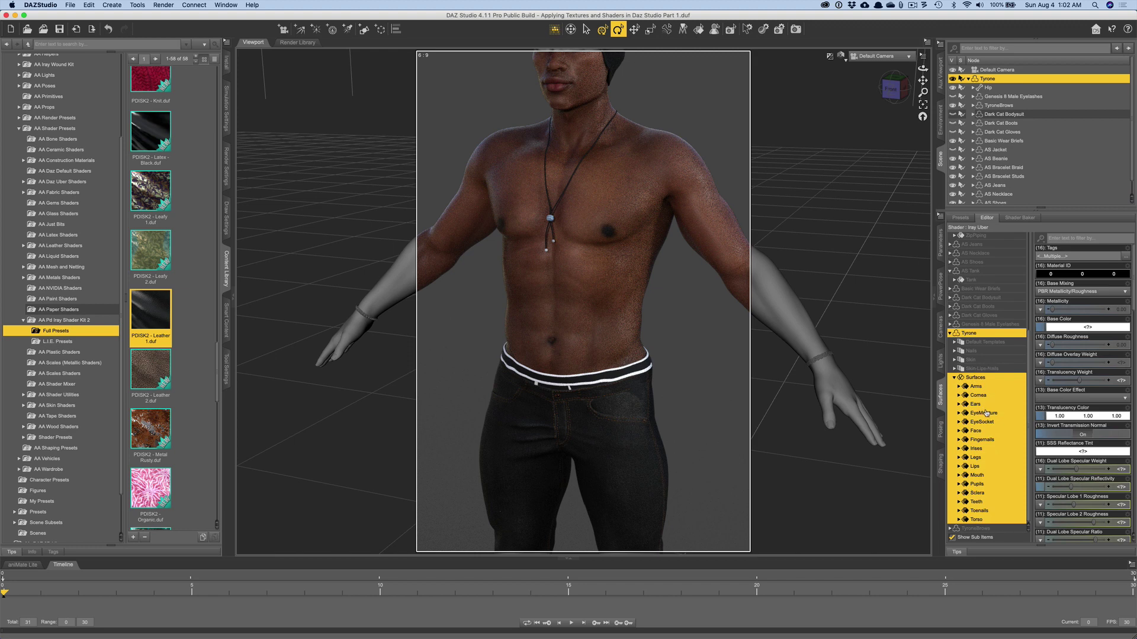
{"action": "left_click", "coordinate": [981, 389]}
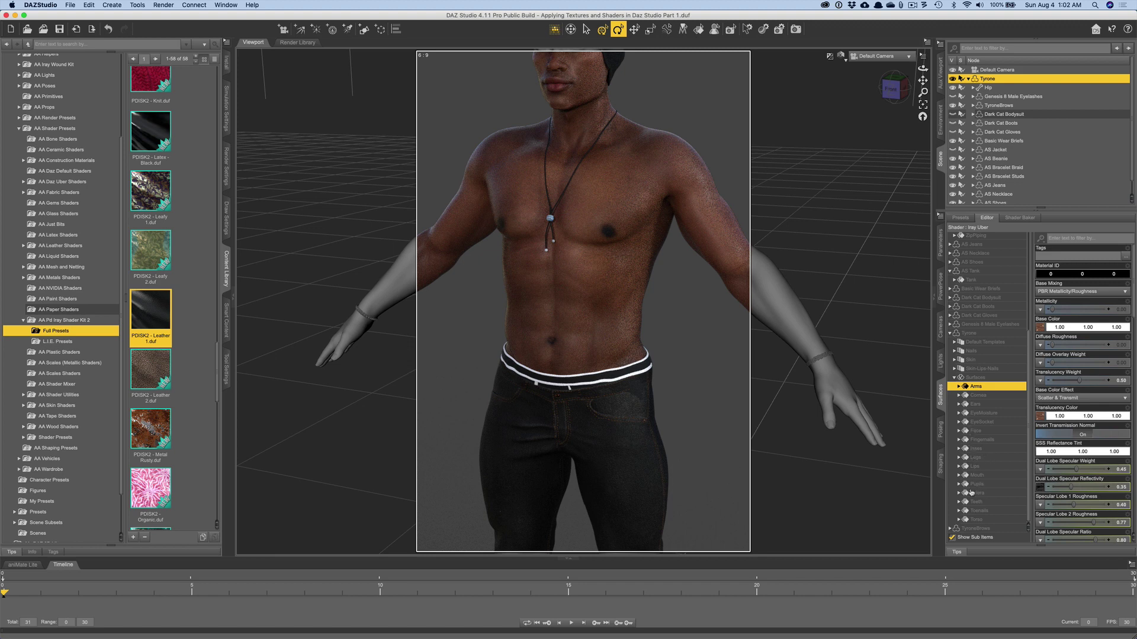
{"action": "left_click", "coordinate": [978, 522]}
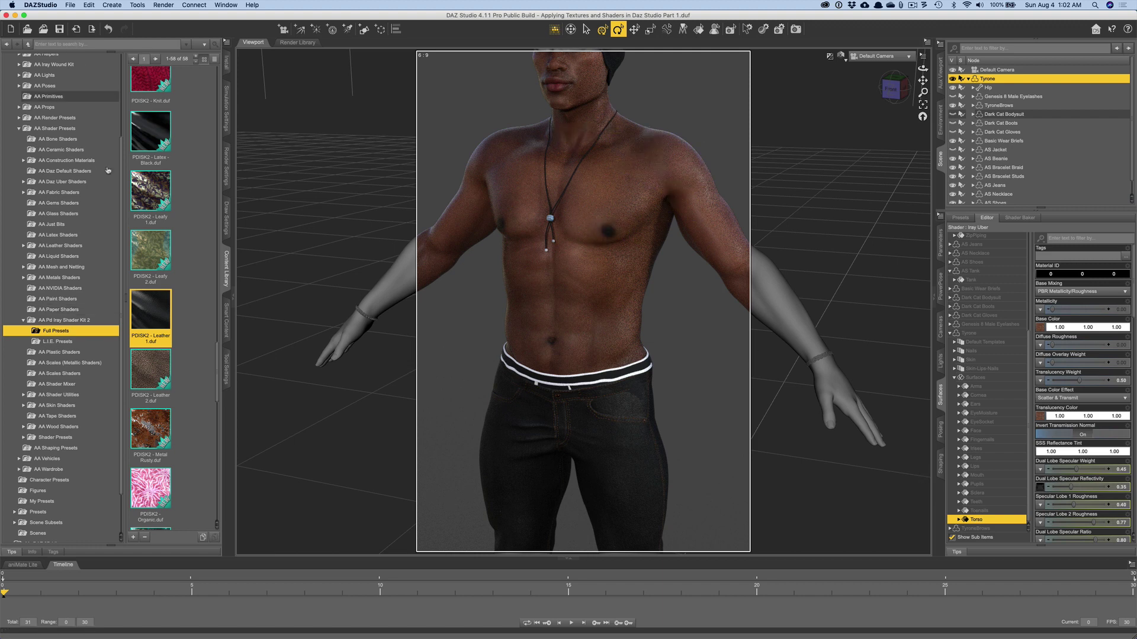
Try the PDISK2 - Silk - Red full preset on Tyrone's Torso surface.
{"action": "scroll", "coordinate": [196, 403], "scroll_direction": "down", "scroll_amount": 6}
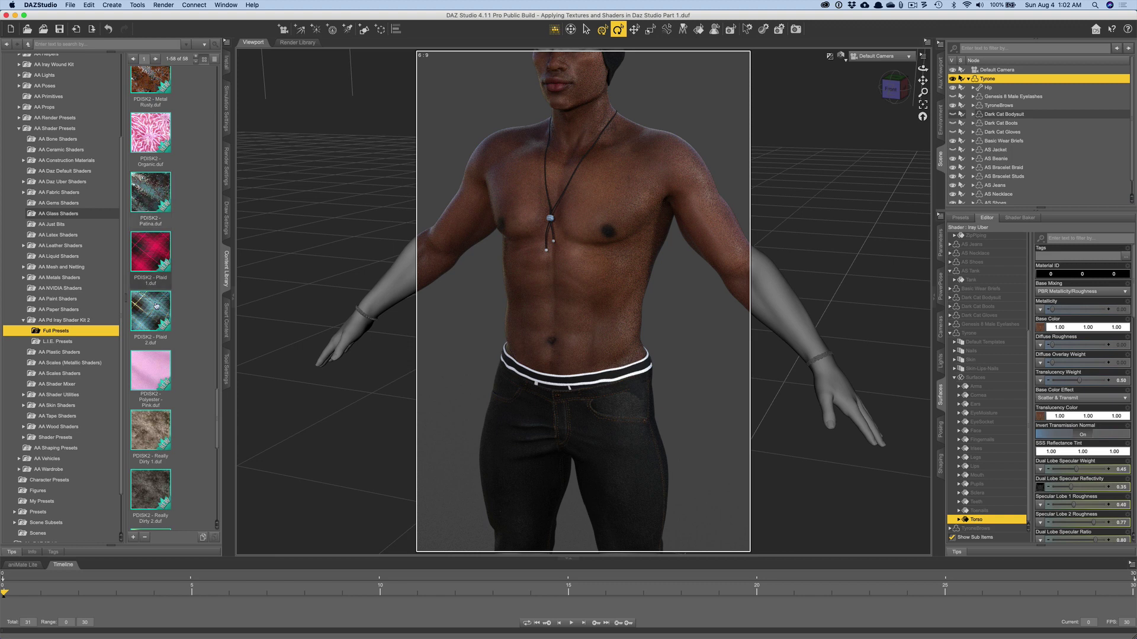
{"action": "scroll", "coordinate": [152, 436], "scroll_direction": "down", "scroll_amount": 5}
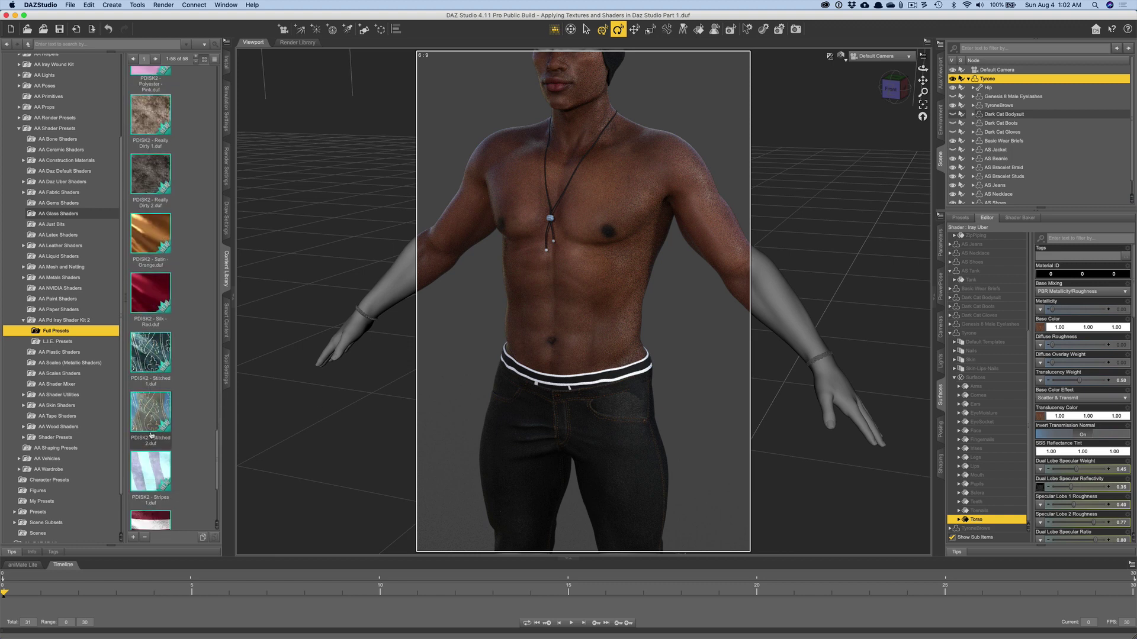
{"action": "left_click", "coordinate": [155, 291]}
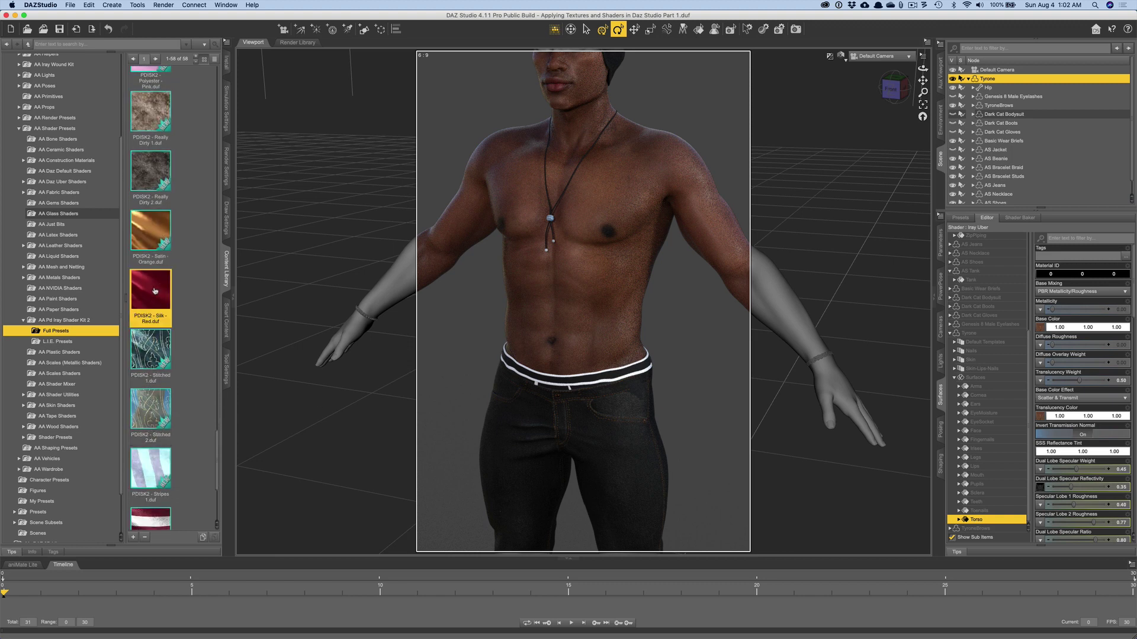
{"action": "double_click", "coordinate": [155, 291]}
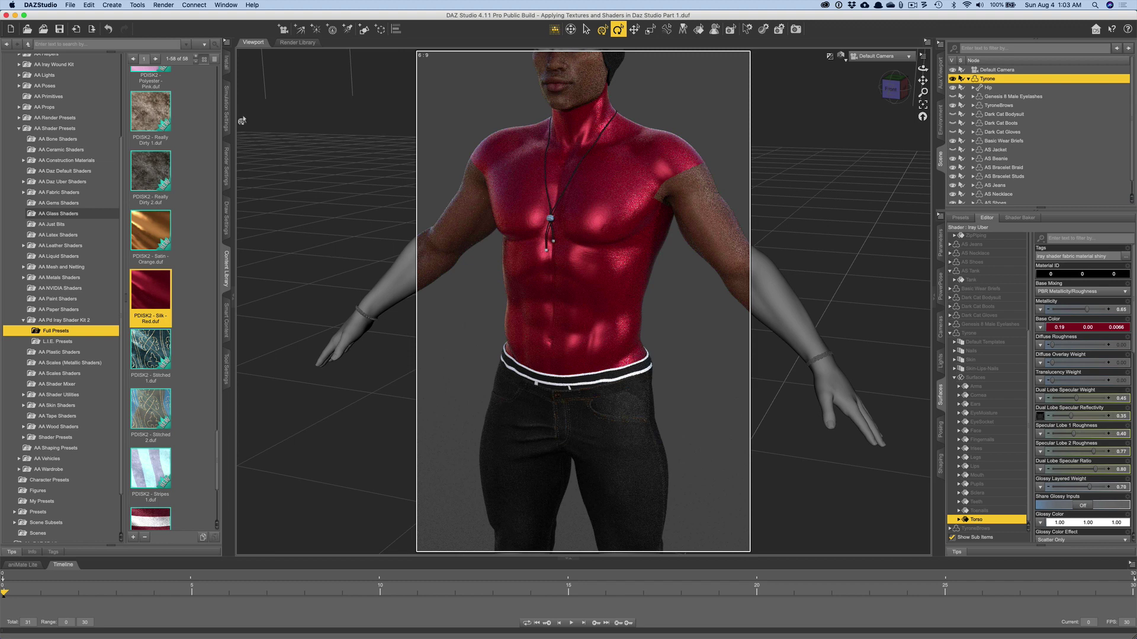
Undo the Silk - Red, Leather 1, Pattern Cutout - CrissCross and Metallic Overlay - CrissCross presets.
{"action": "left_click", "coordinate": [108, 29]}
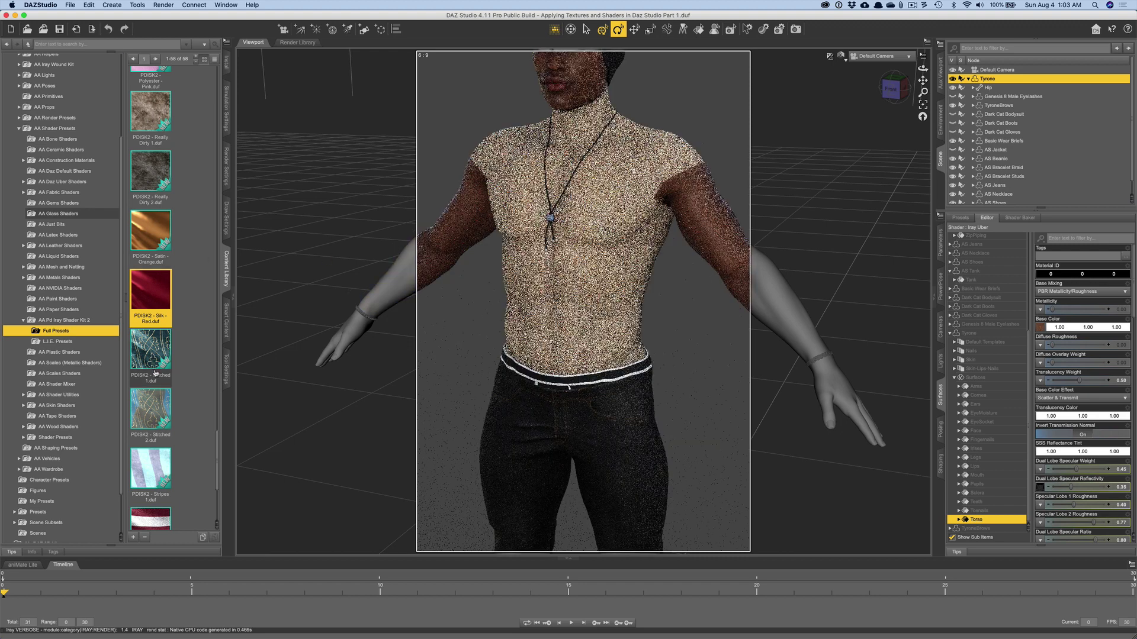
{"action": "mouse_move", "coordinate": [155, 371]}
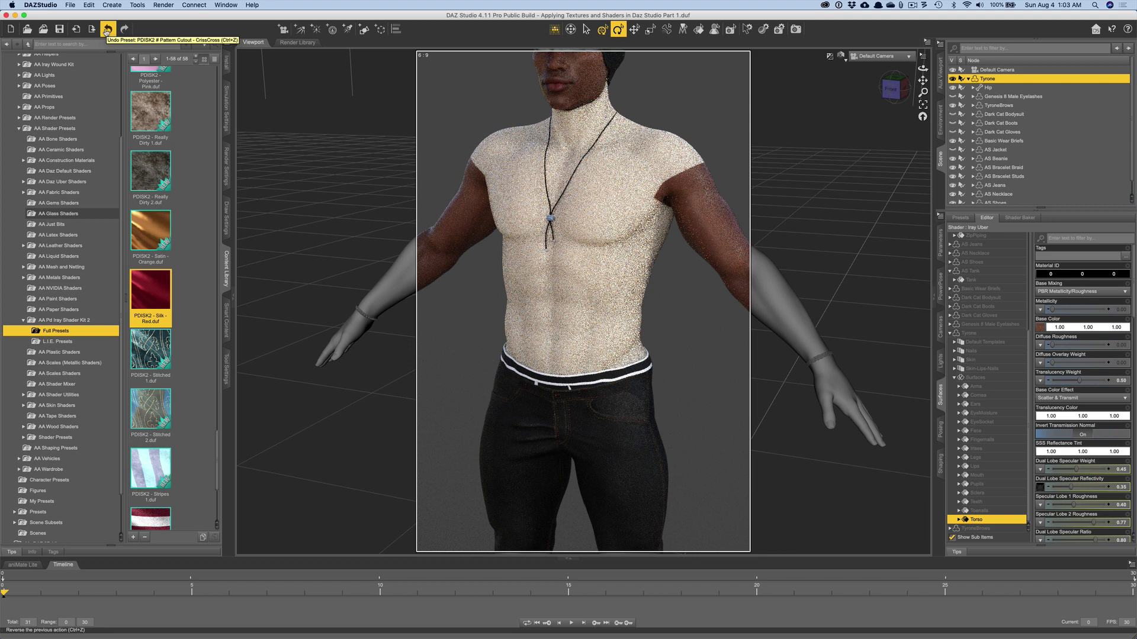
{"action": "left_click", "coordinate": [107, 31]}
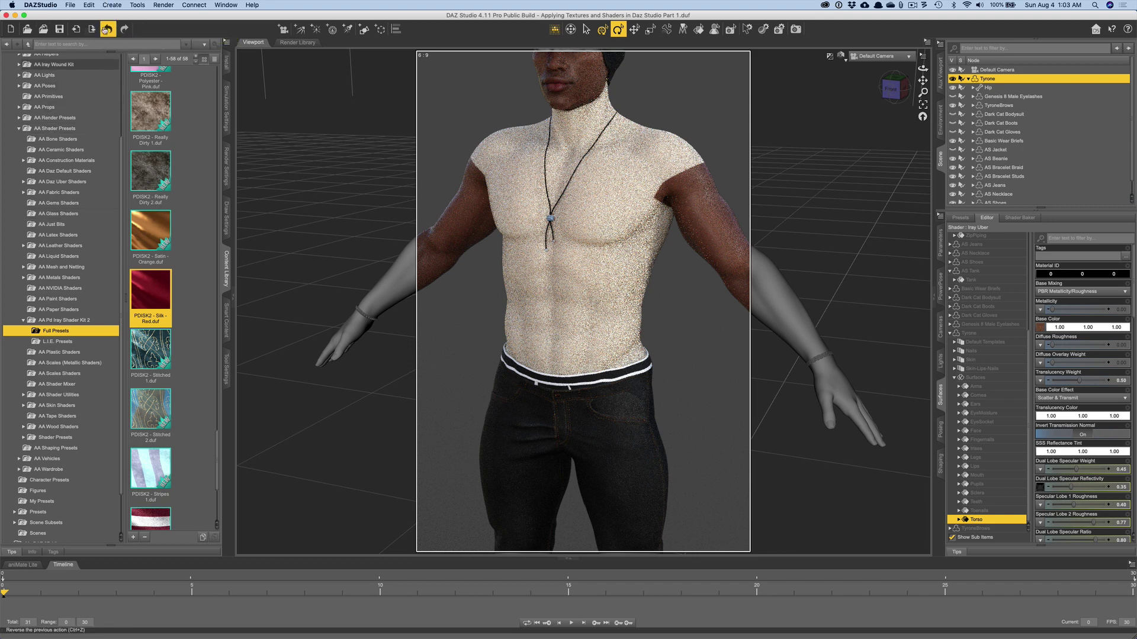
{"action": "left_click", "coordinate": [89, 4]}
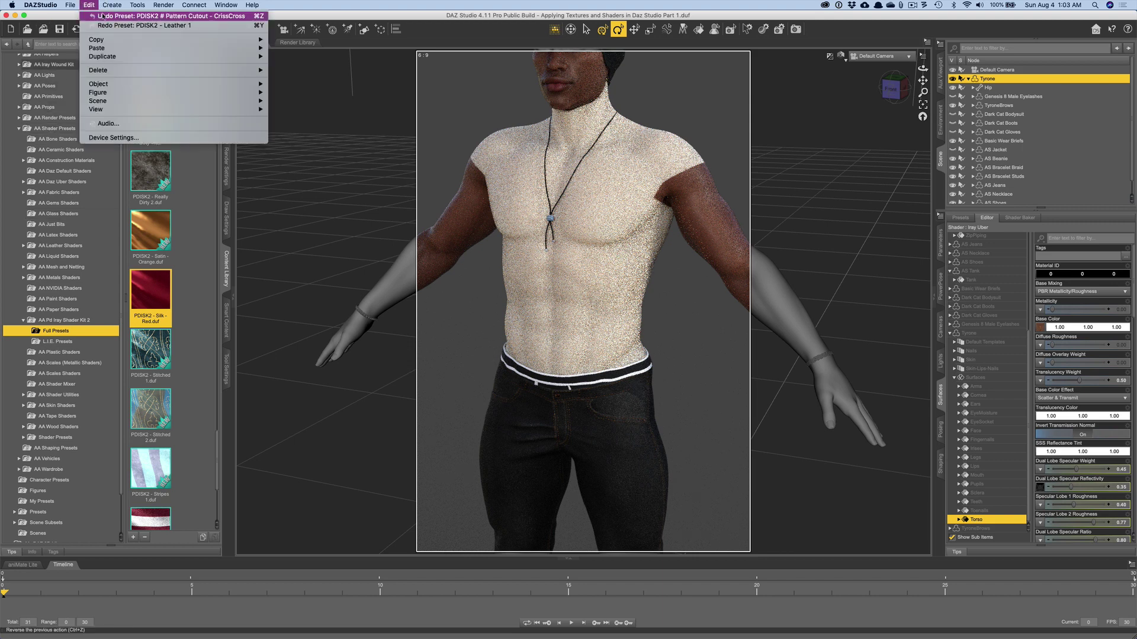
{"action": "left_click", "coordinate": [102, 16]}
{"action": "left_click", "coordinate": [89, 5]}
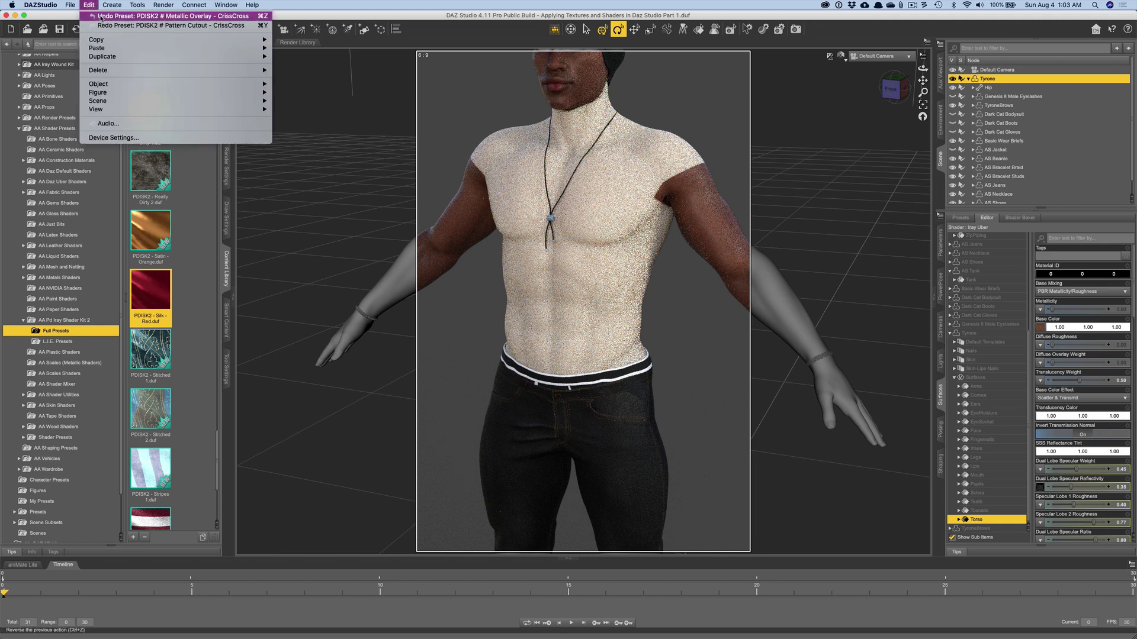
{"action": "left_click", "coordinate": [102, 16]}
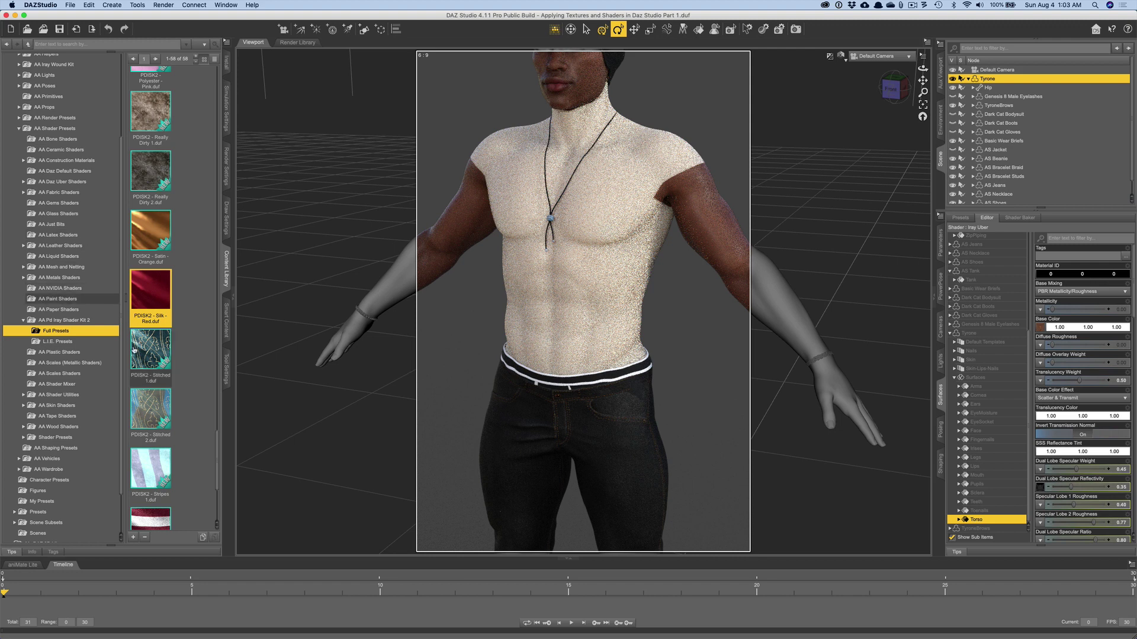
Apply the PDISK2 - Tri-Weave 1 full preset to Tyrone's Torso surface.
{"action": "scroll", "coordinate": [153, 434], "scroll_direction": "down", "scroll_amount": 3}
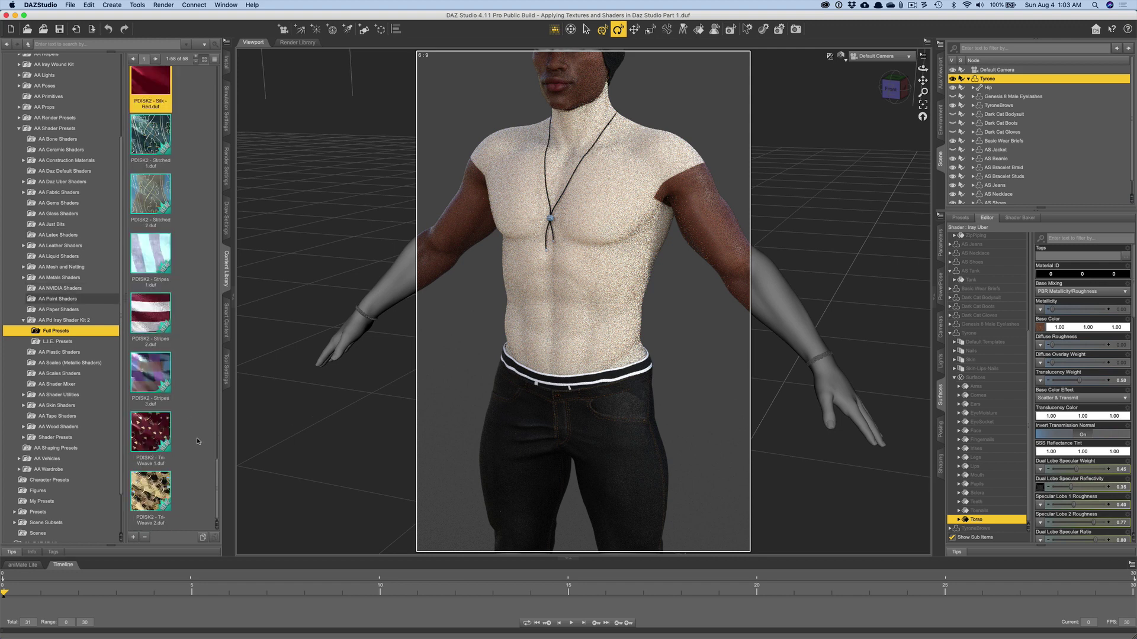
{"action": "left_click", "coordinate": [153, 433]}
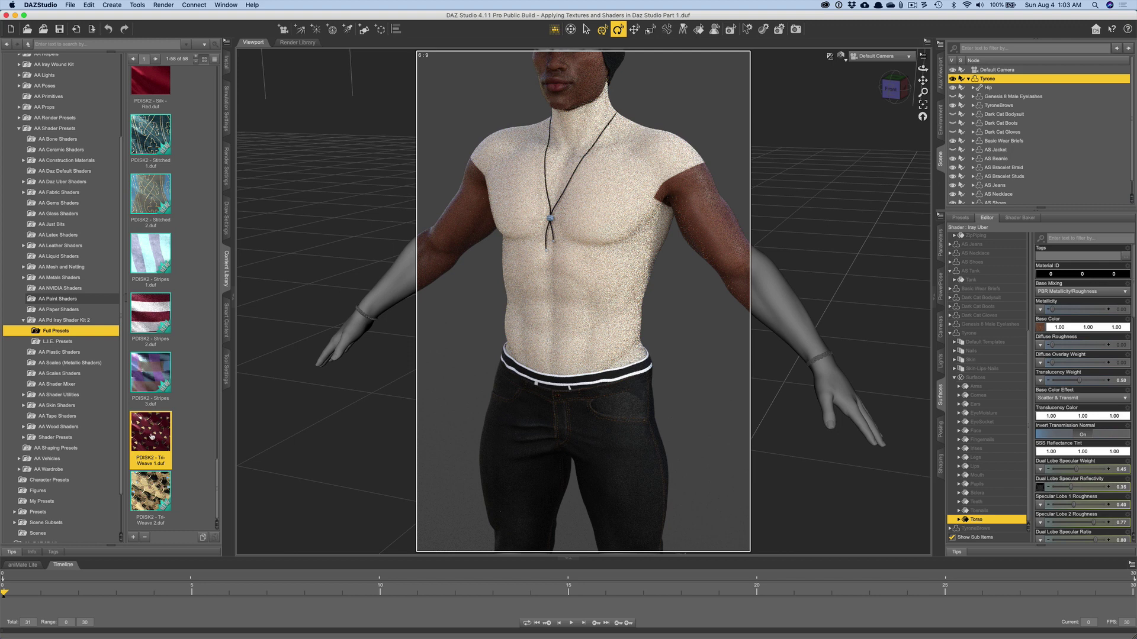
{"action": "double_click", "coordinate": [153, 437]}
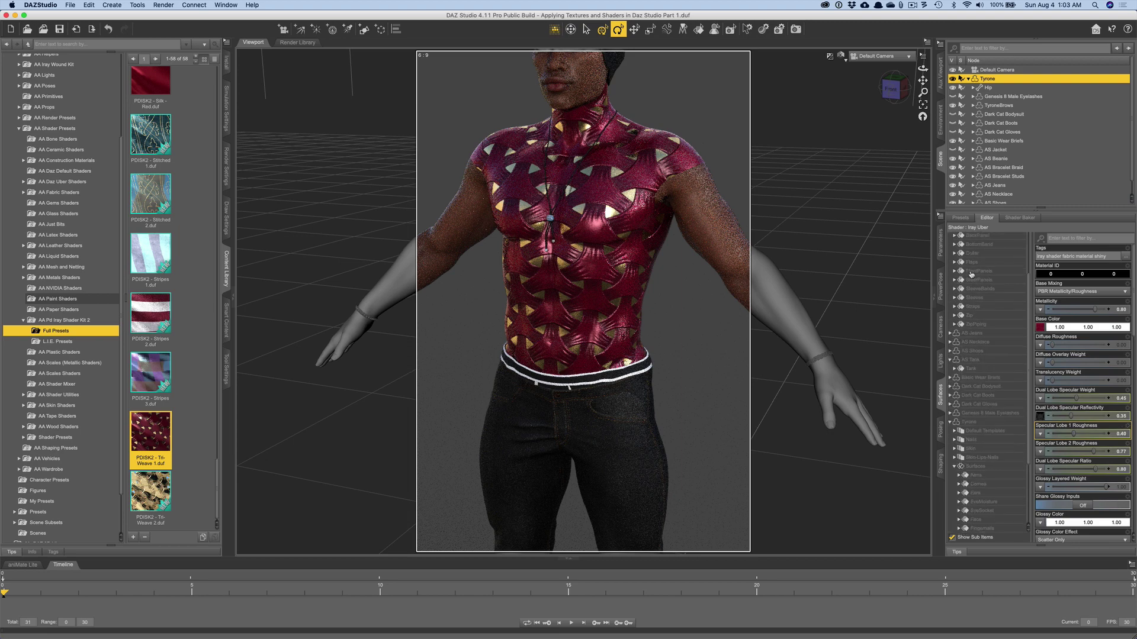
Filter the Torso's surface parameters for the tiling settings and set Horizontal Tiles and Vertical Tiles to 5.
{"action": "left_click", "coordinate": [1076, 239]}
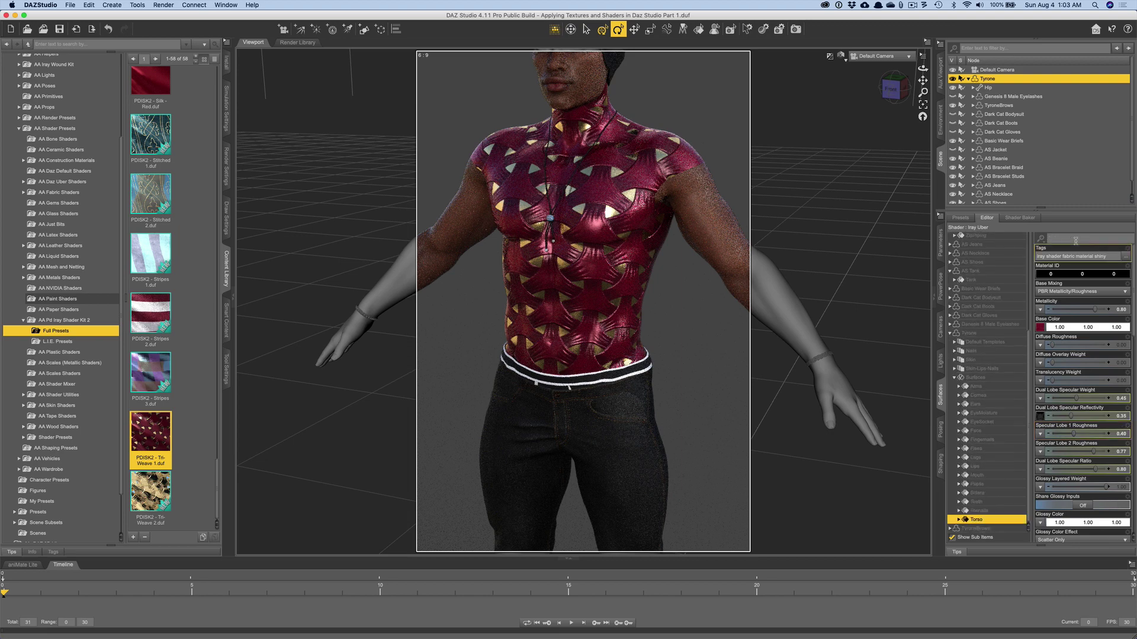
{"action": "type", "text": "l"}
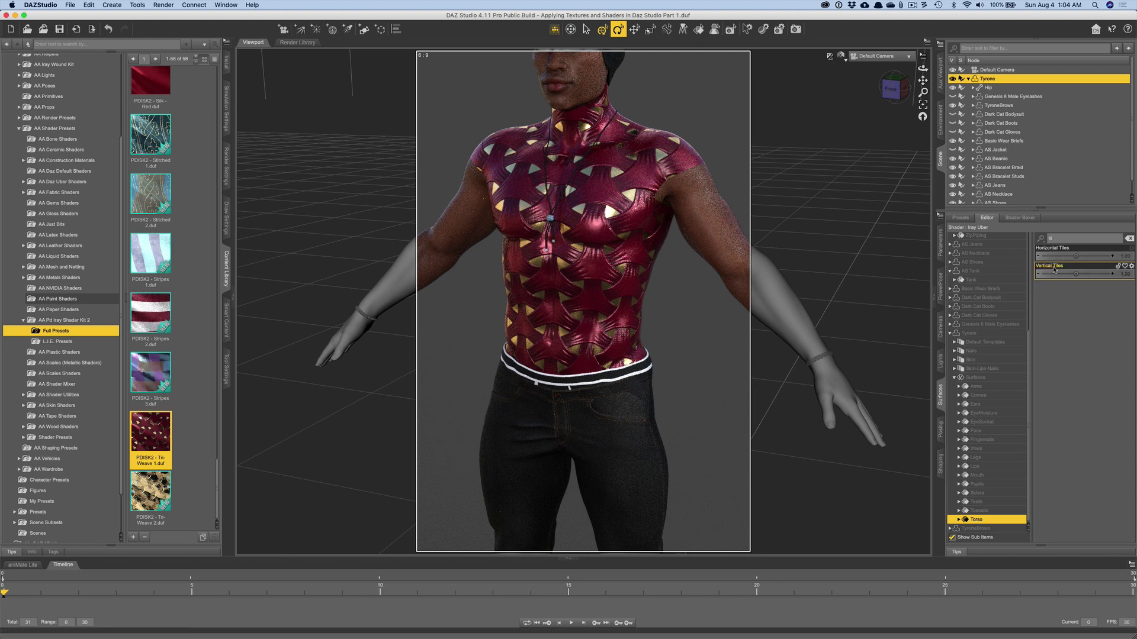
{"action": "left_click", "coordinate": [1126, 261]}
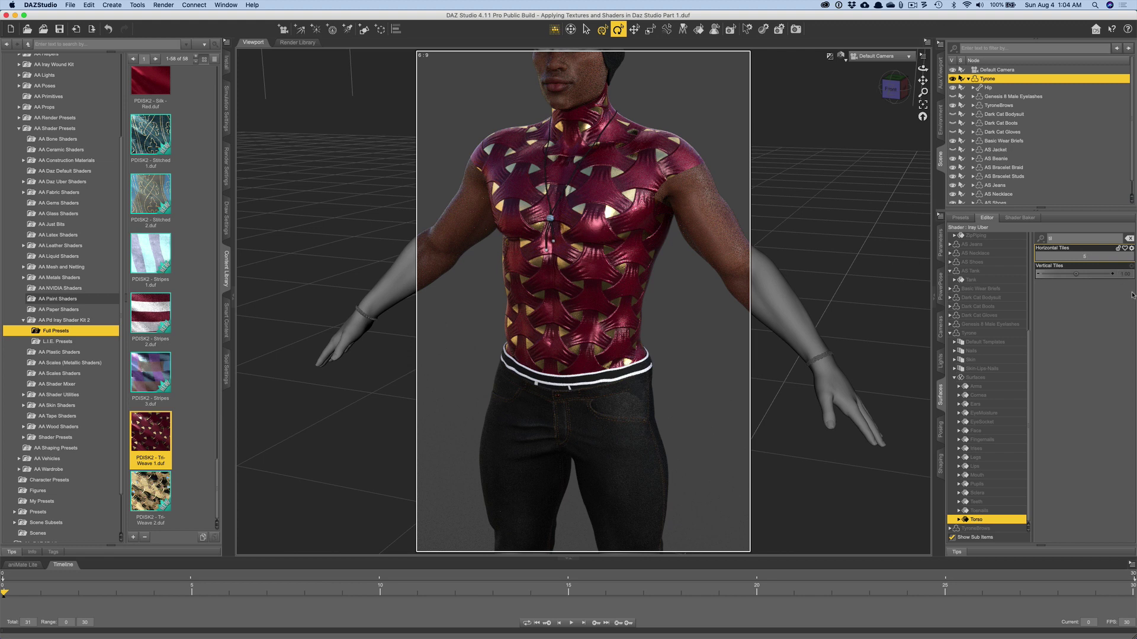
{"action": "key", "text": "Return"}
{"action": "left_click", "coordinate": [1128, 276]}
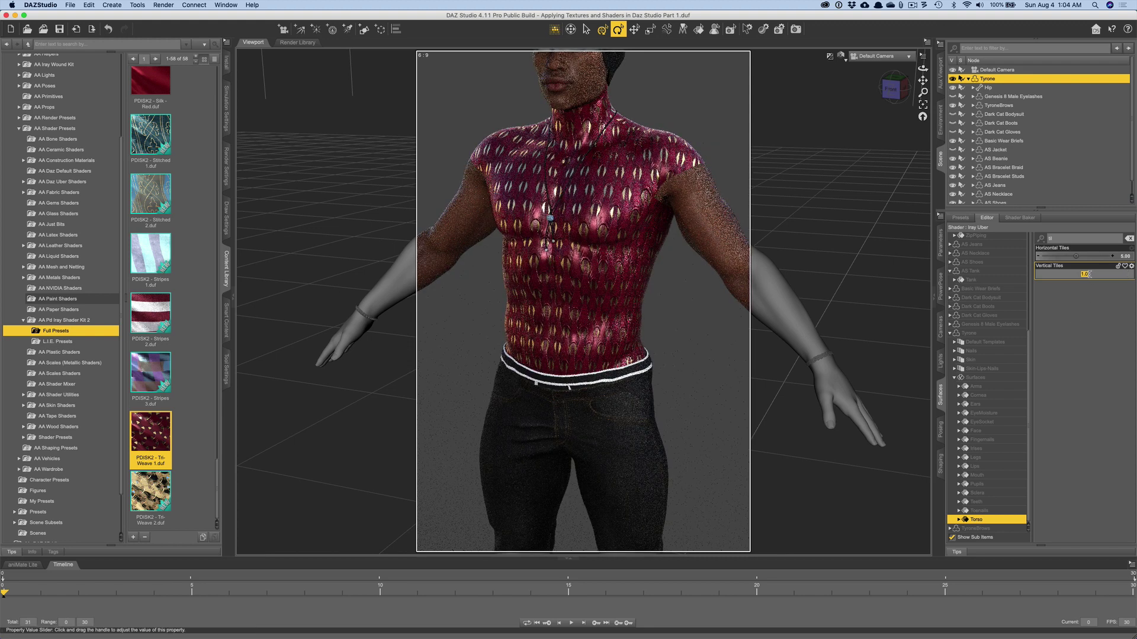
{"action": "type", "text": "5"}
{"action": "key", "text": "Return"}
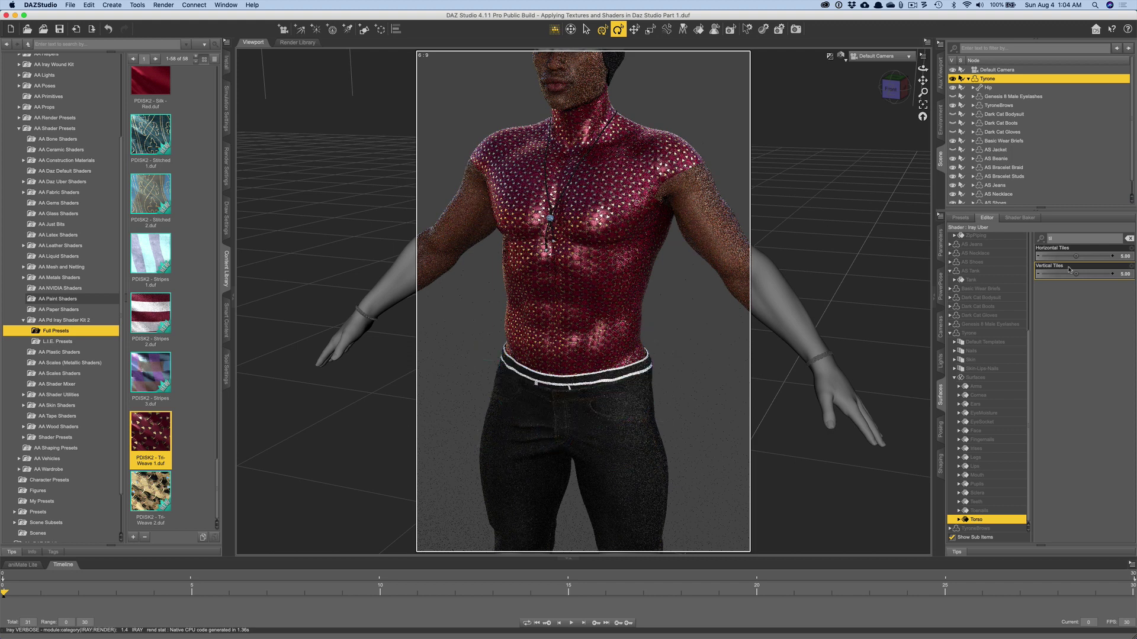
Set the Torso's Horizontal Tiles and Vertical Tiles to 2, and clear the parameter filter.
{"action": "left_click", "coordinate": [1123, 256]}
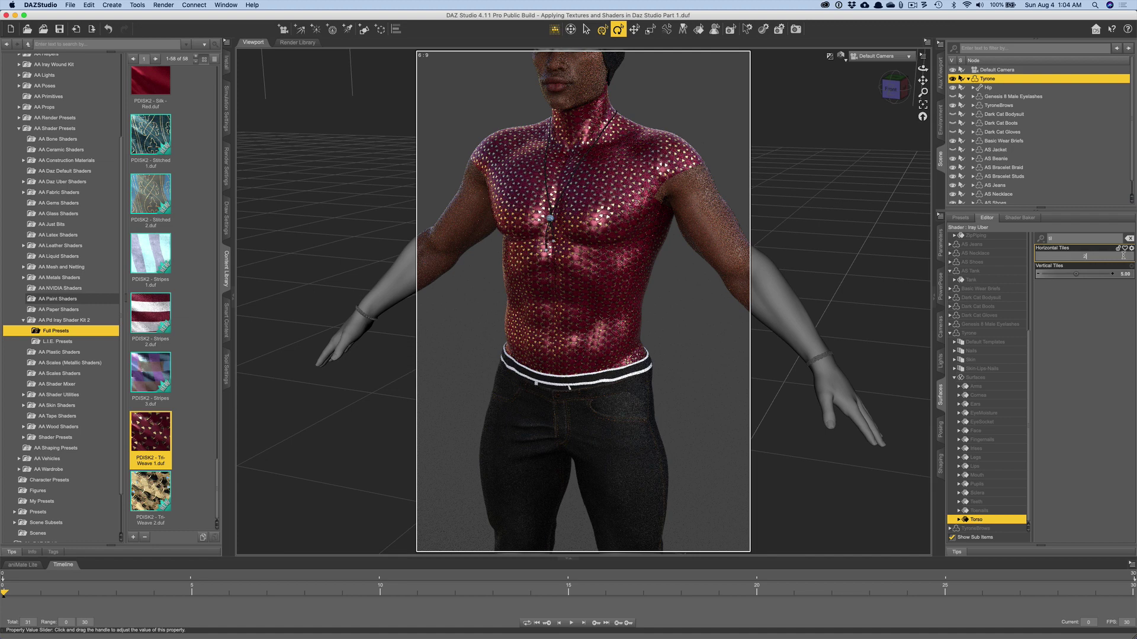
{"action": "type", "text": "2"}
{"action": "key", "text": "Return"}
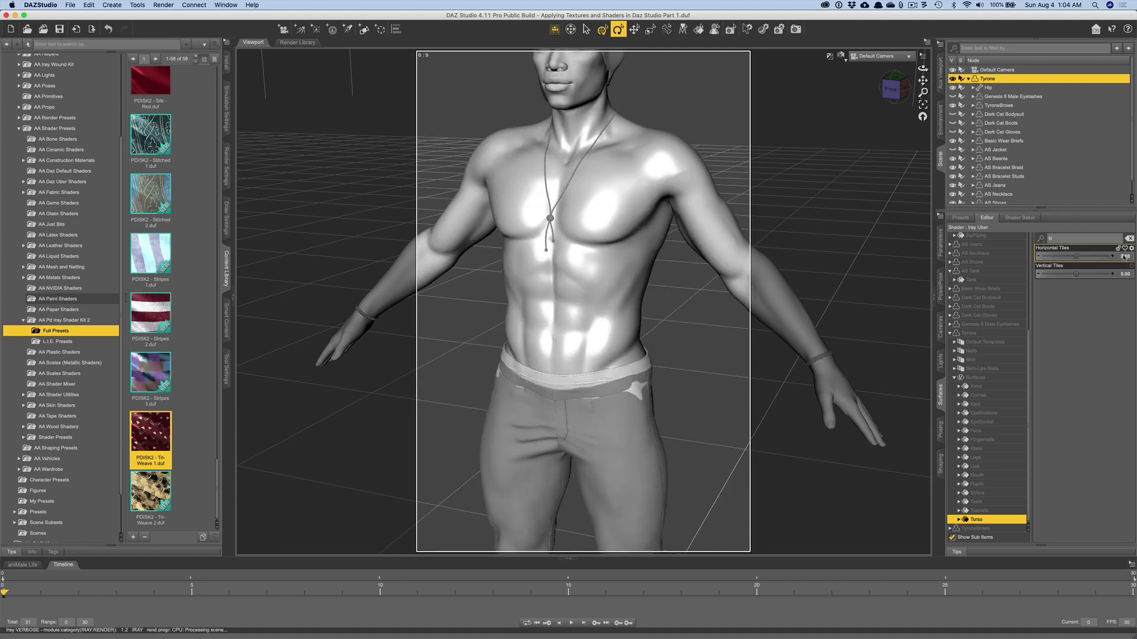
{"action": "left_click", "coordinate": [1125, 274]}
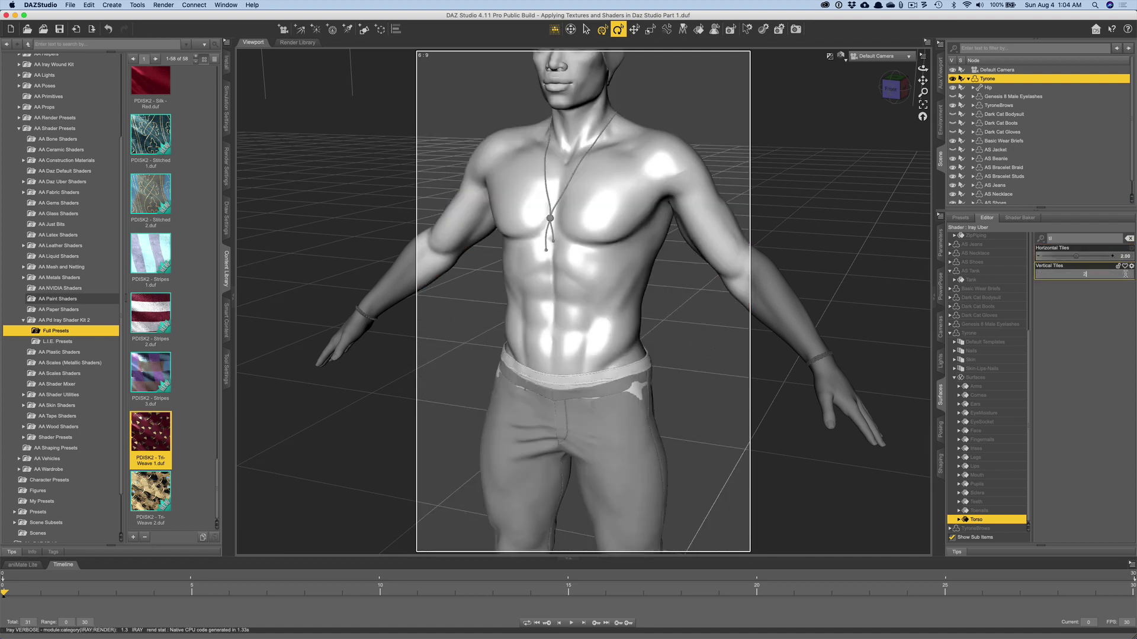
{"action": "type", "text": "2"}
{"action": "key", "text": "Return"}
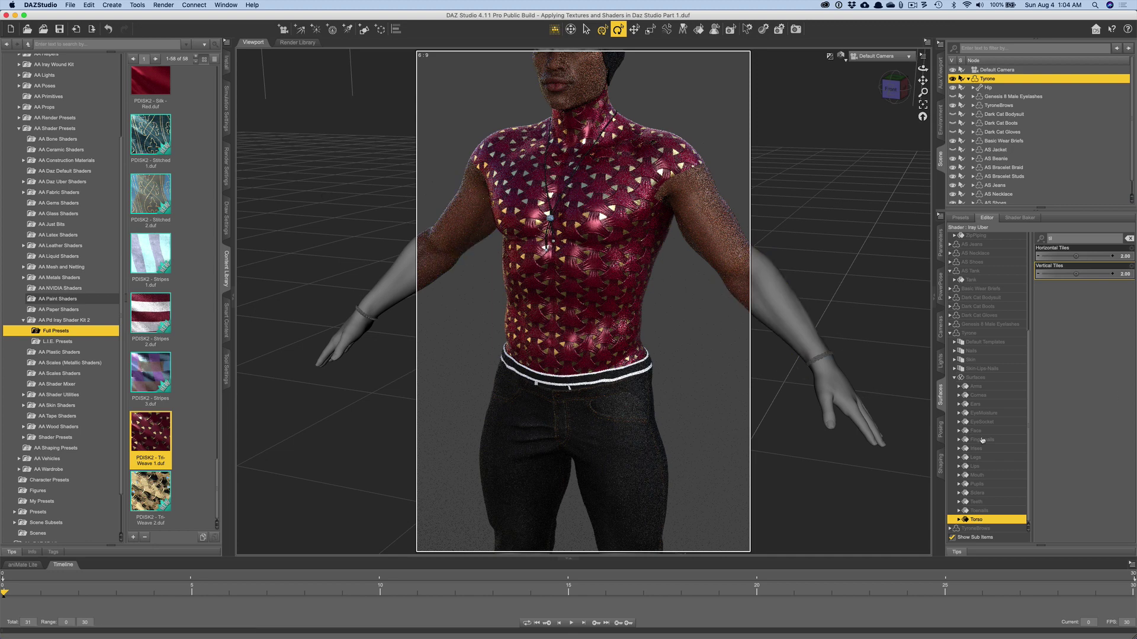
{"action": "left_click", "coordinate": [1129, 239]}
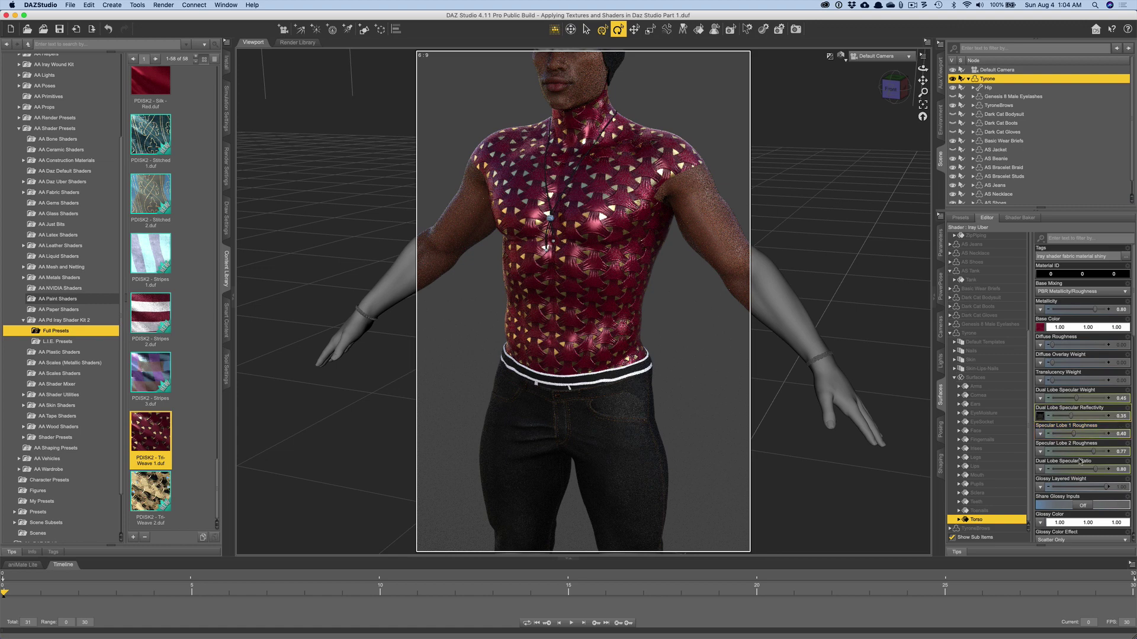
Try a Base Bump of 10 on the Torso surface, and undo the change.
{"action": "scroll", "coordinate": [1069, 458], "scroll_direction": "down", "scroll_amount": 10}
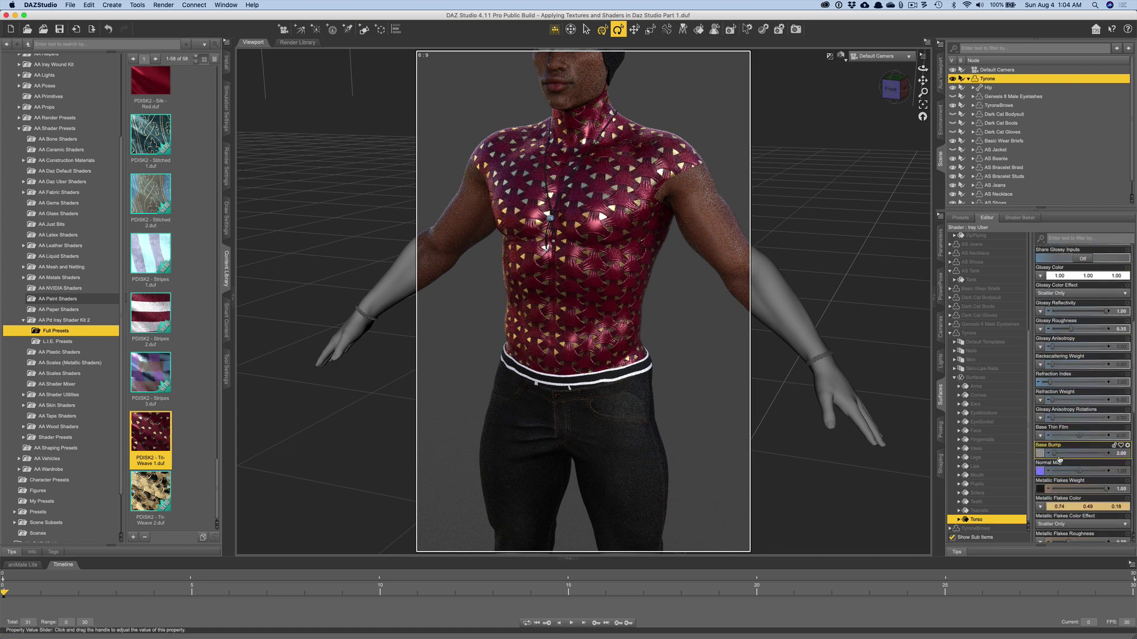
{"action": "left_click", "coordinate": [1118, 454]}
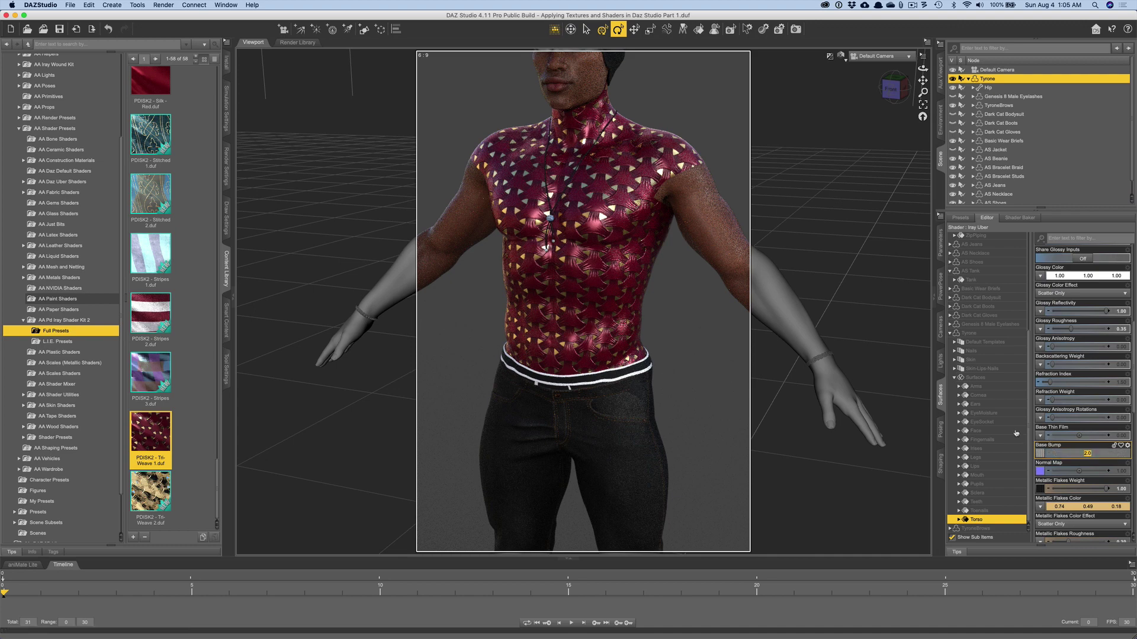
{"action": "type", "text": "10"}
{"action": "key", "text": "Return"}
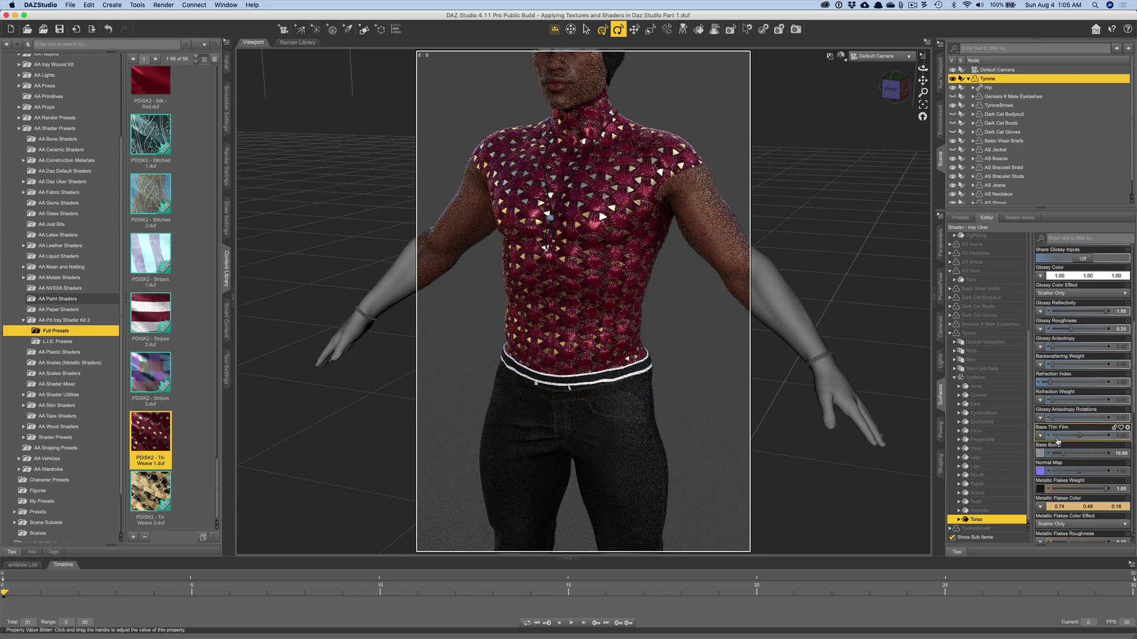
{"action": "key", "text": "ctrl+z"}
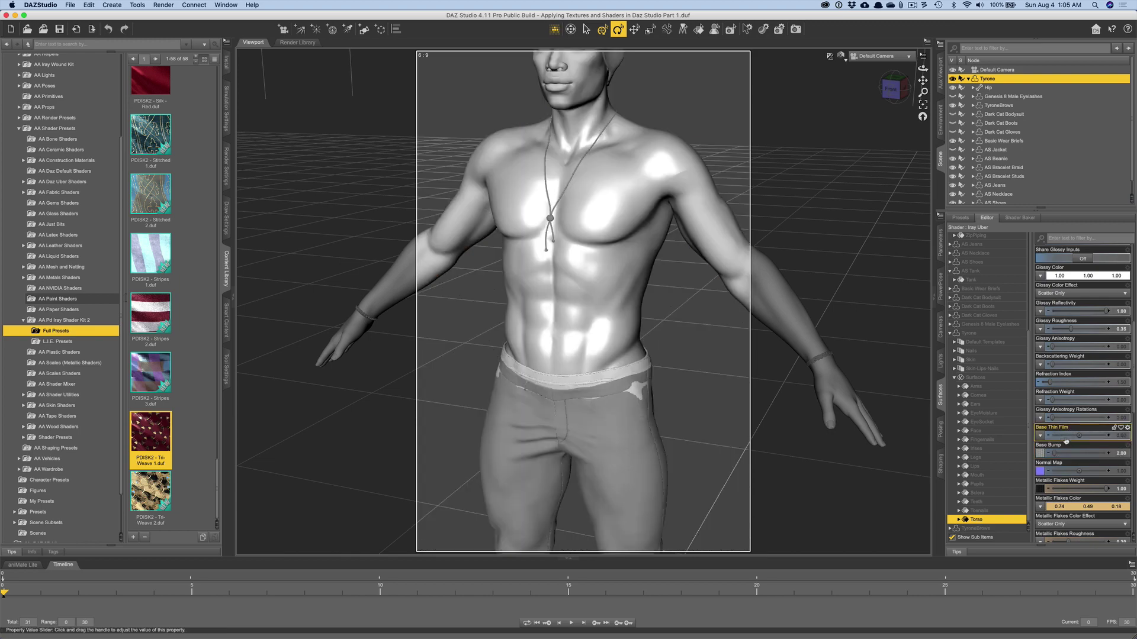
Try a Translucency Weight of 1.00 on the Torso surface, and undo the change.
{"action": "scroll", "coordinate": [1069, 374], "scroll_direction": "up", "scroll_amount": 3}
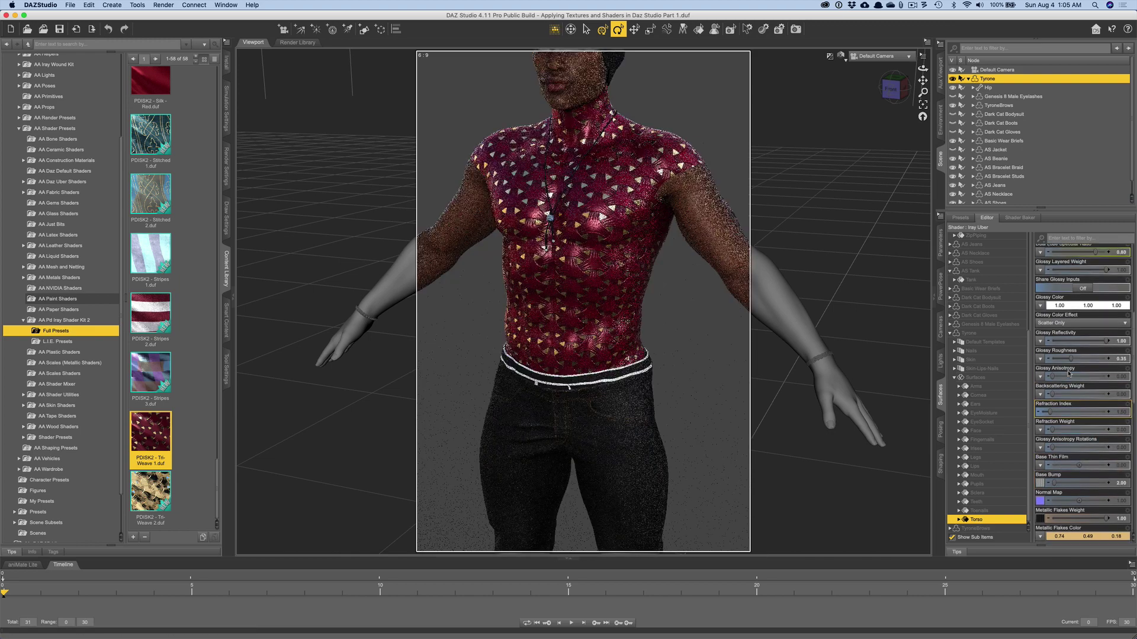
{"action": "scroll", "coordinate": [1069, 373], "scroll_direction": "up", "scroll_amount": 10}
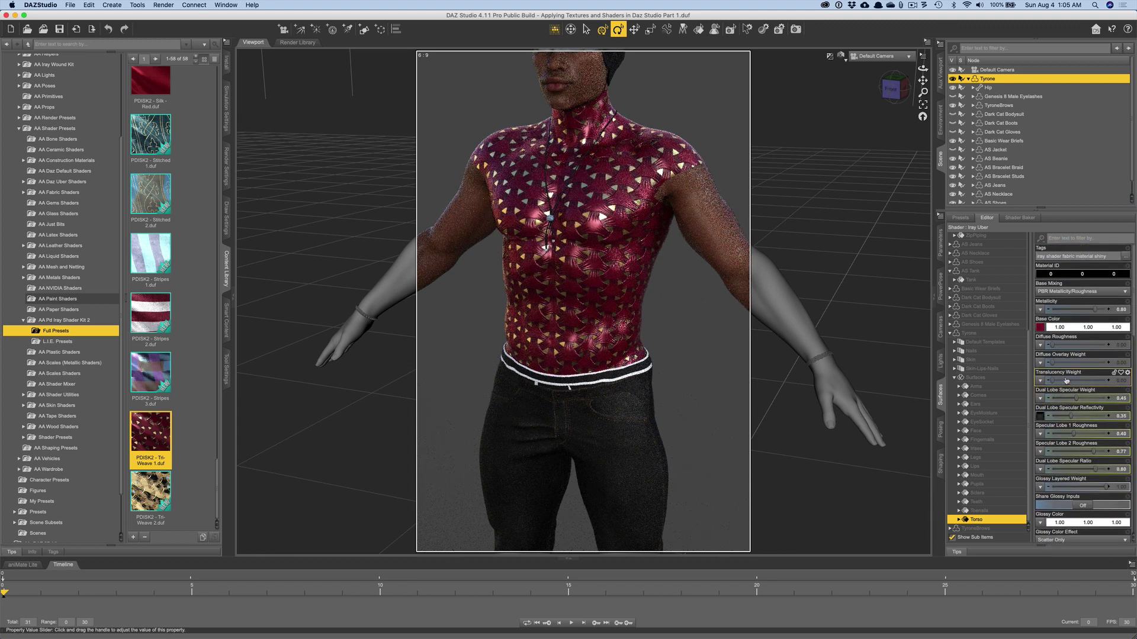
{"action": "left_click", "coordinate": [1119, 381]}
{"action": "type", "text": "10"}
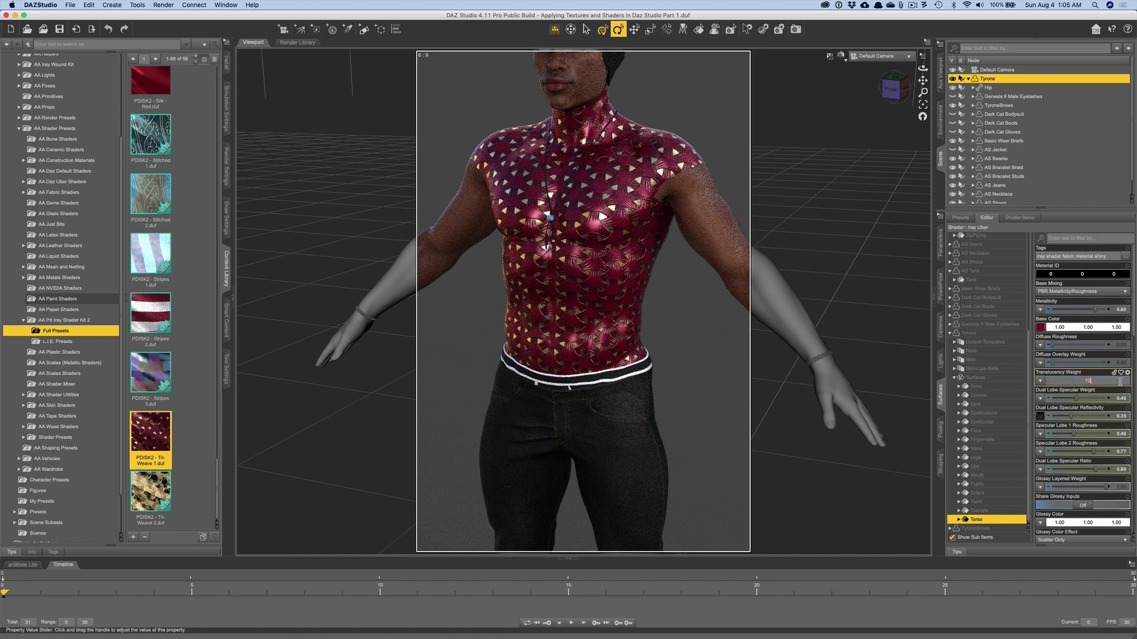
{"action": "key", "text": "Return"}
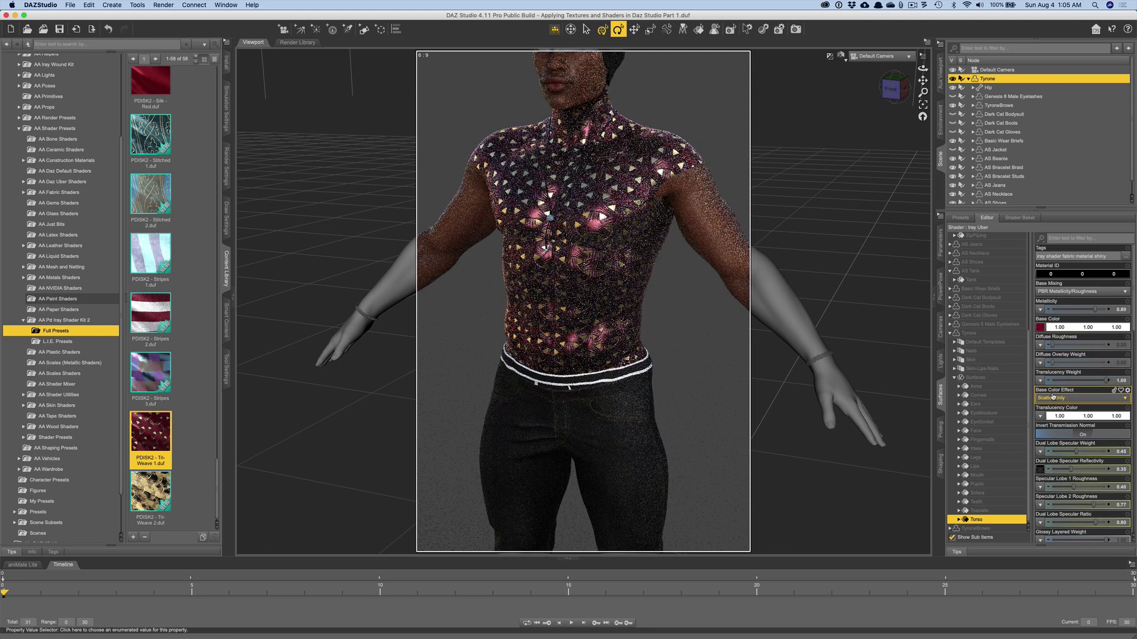
{"action": "key", "text": "super+z"}
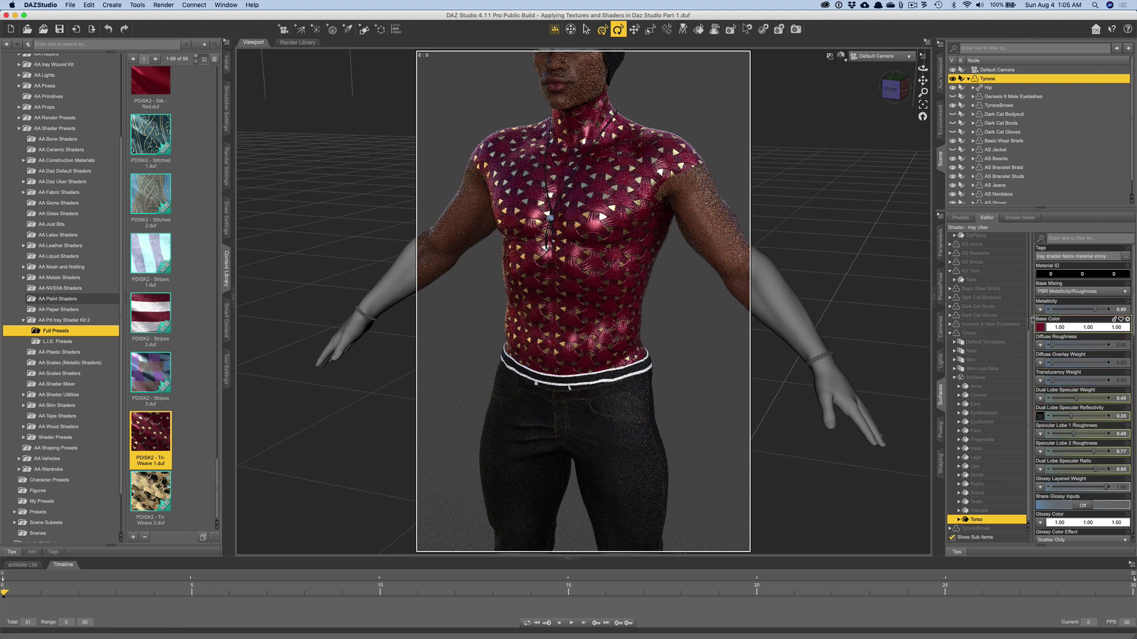
Change the Torso surface's Base Color to bright green using the color wheel.
{"action": "mouse_move", "coordinate": [1042, 330]}
{"action": "left_click", "coordinate": [1076, 328]}
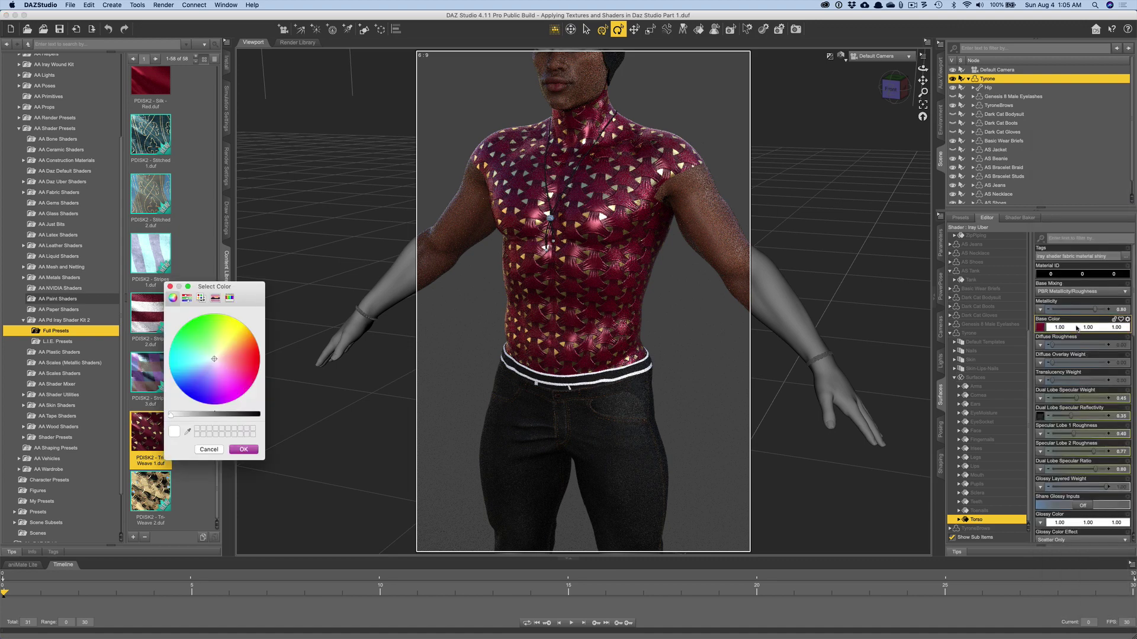
{"action": "left_click", "coordinate": [219, 334]}
{"action": "left_click", "coordinate": [196, 333]}
{"action": "left_click", "coordinate": [248, 453]}
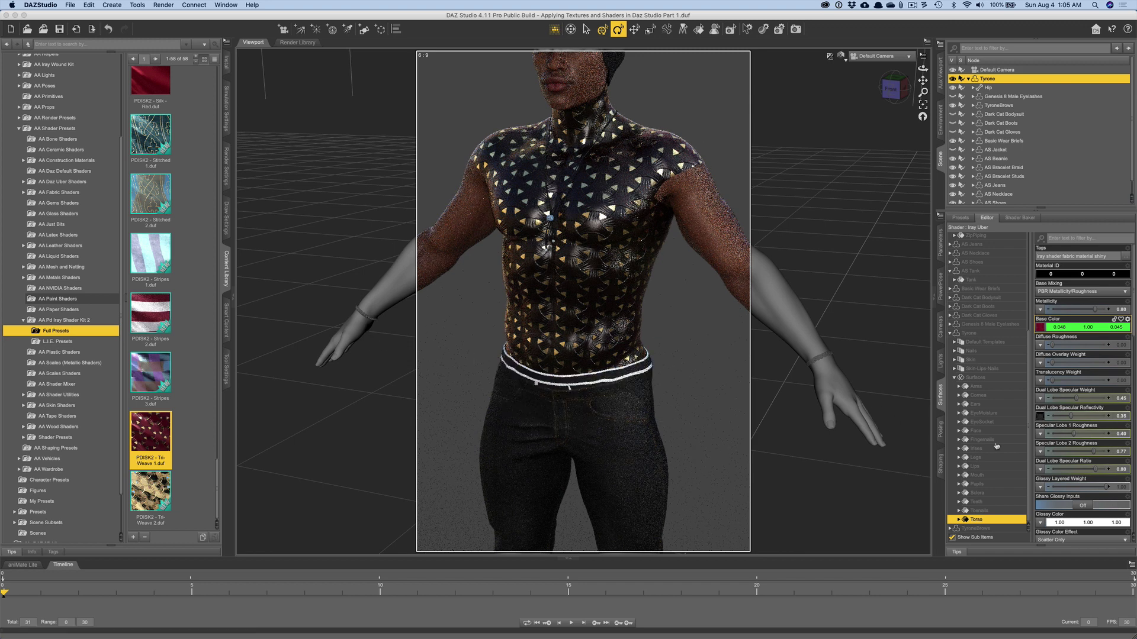
{"action": "scroll", "coordinate": [1055, 450], "scroll_direction": "down", "scroll_amount": 5}
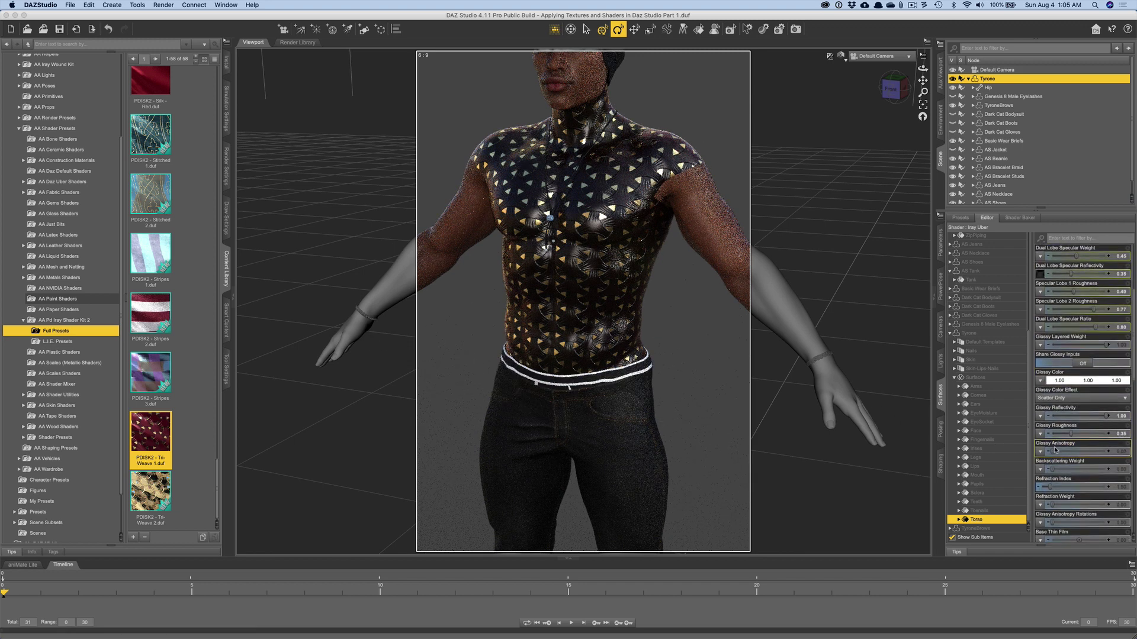